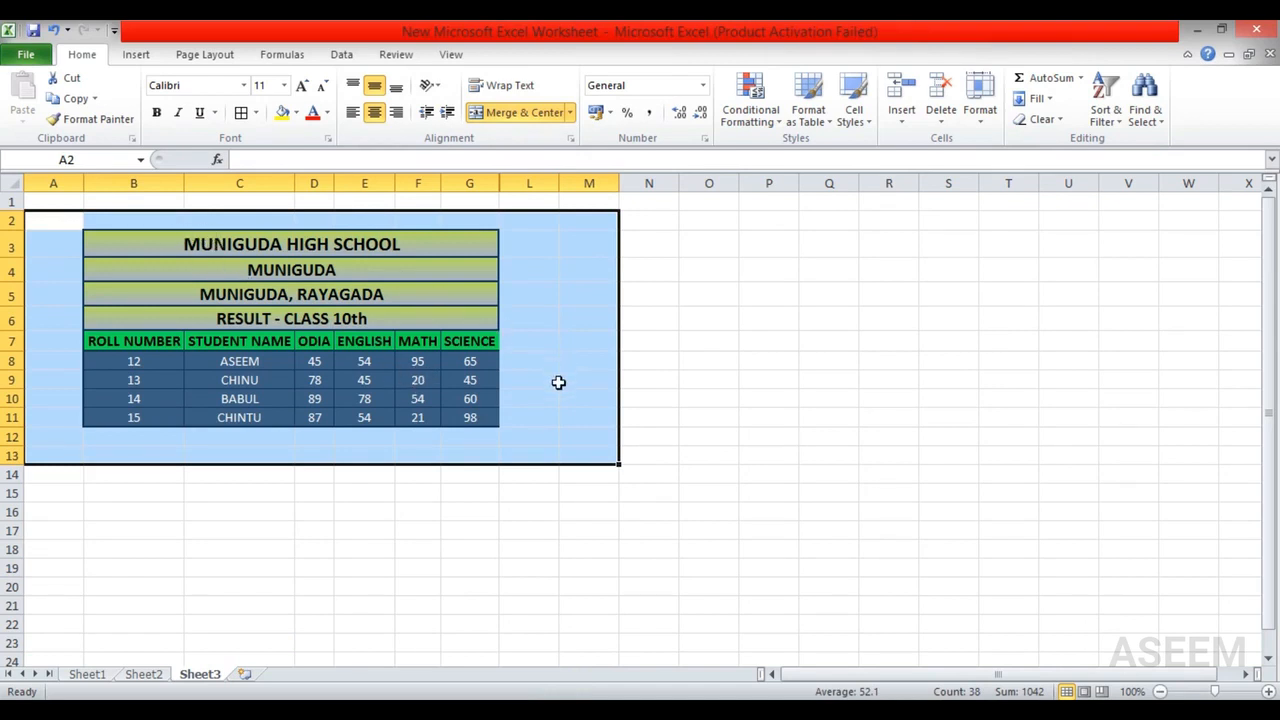
pyautogui.click(556, 468)
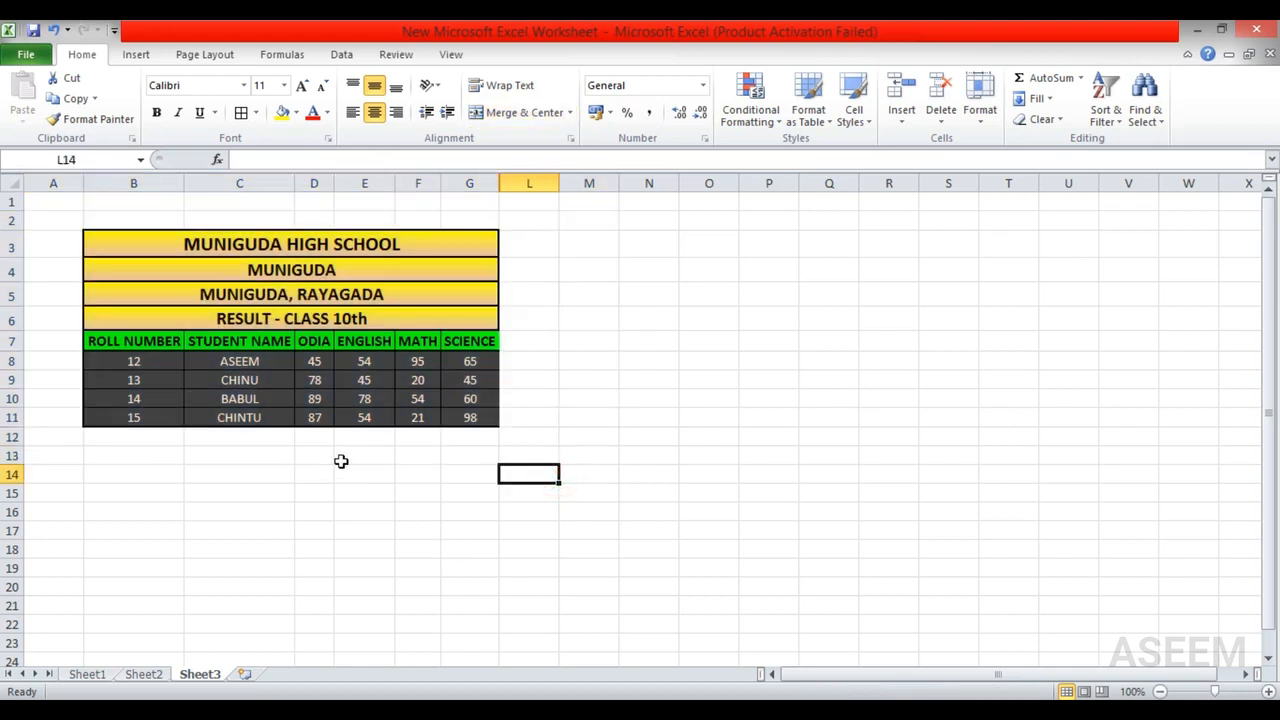
pyautogui.moveTo(60, 211); pyautogui.dragTo(710, 521)
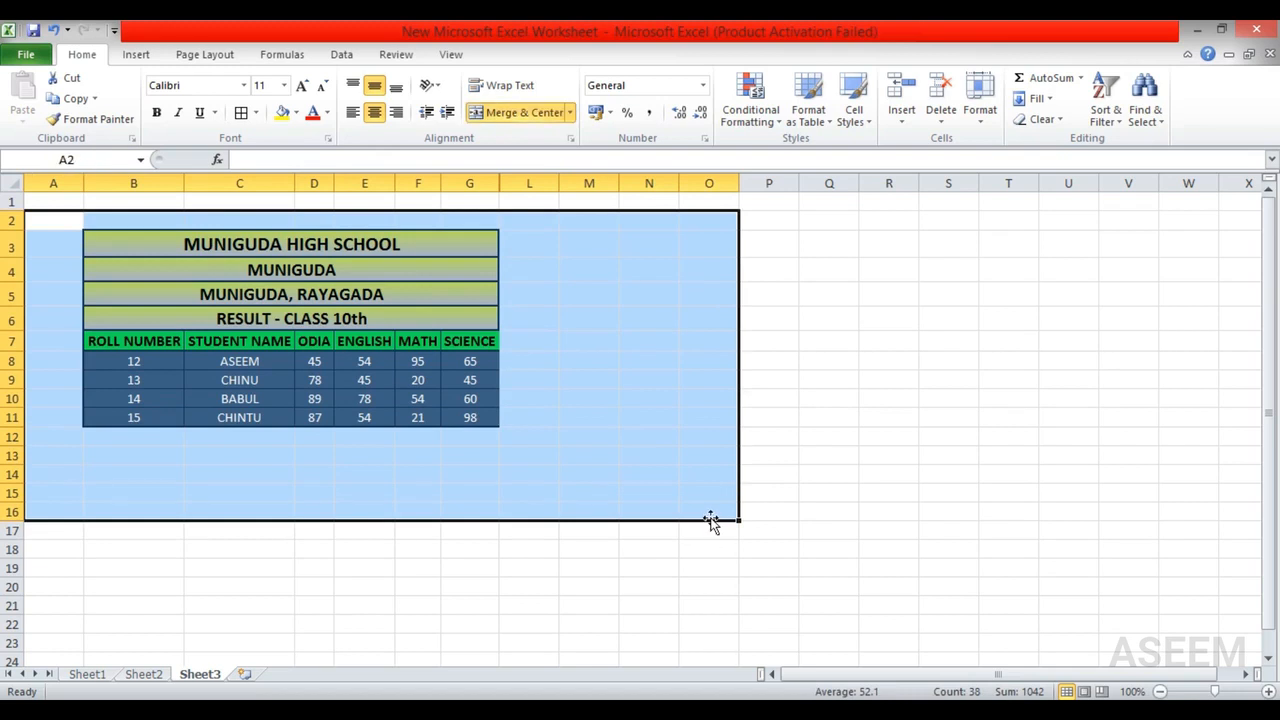
pyautogui.click(588, 566)
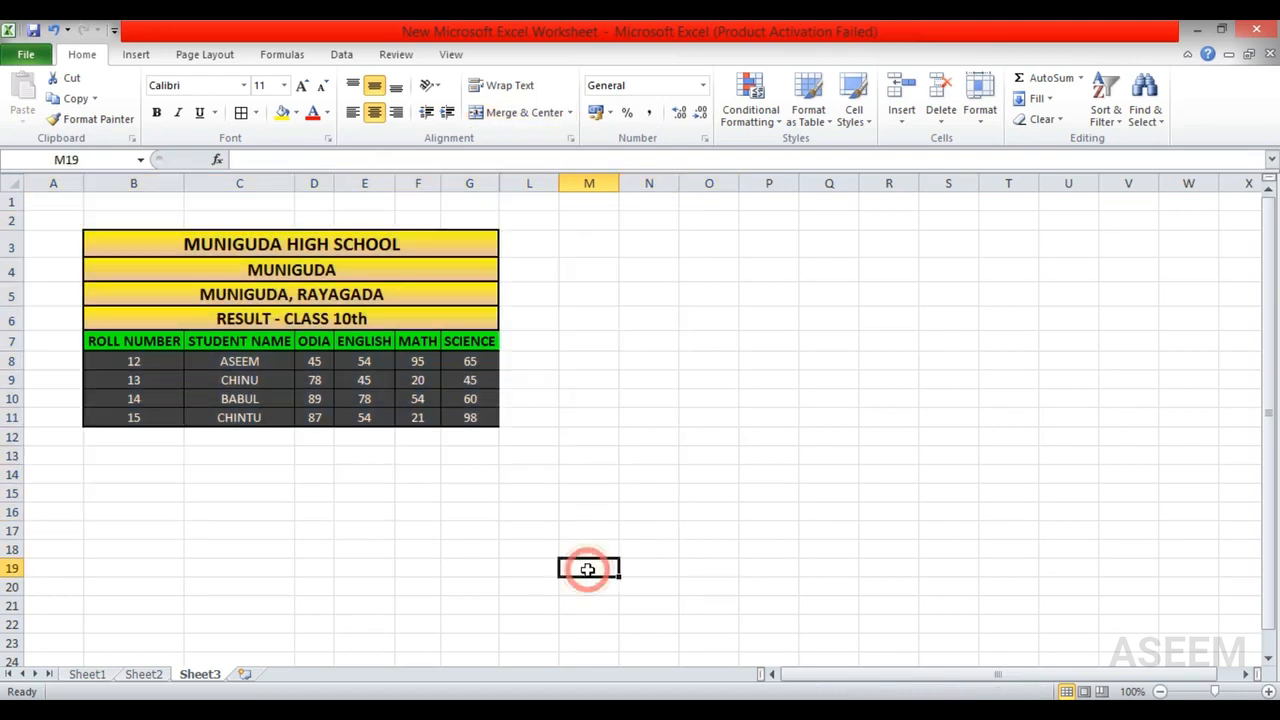
pyautogui.click(535, 347)
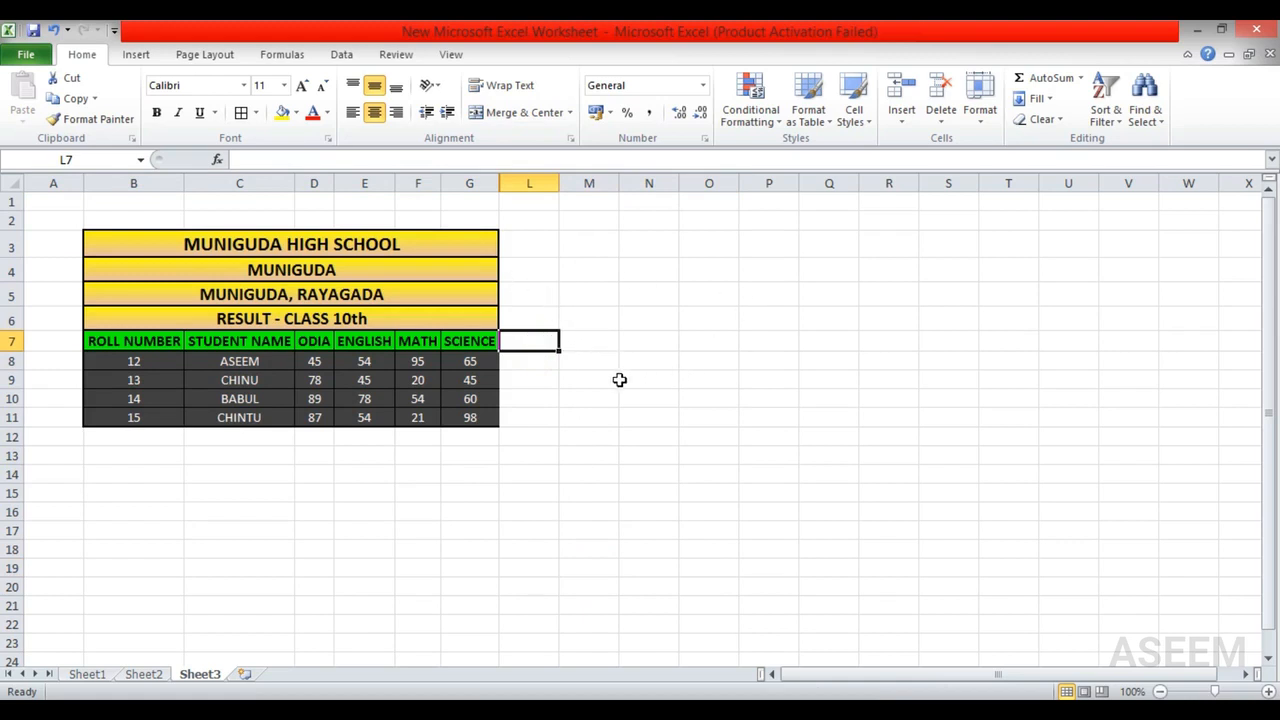
pyautogui.click(580, 343)
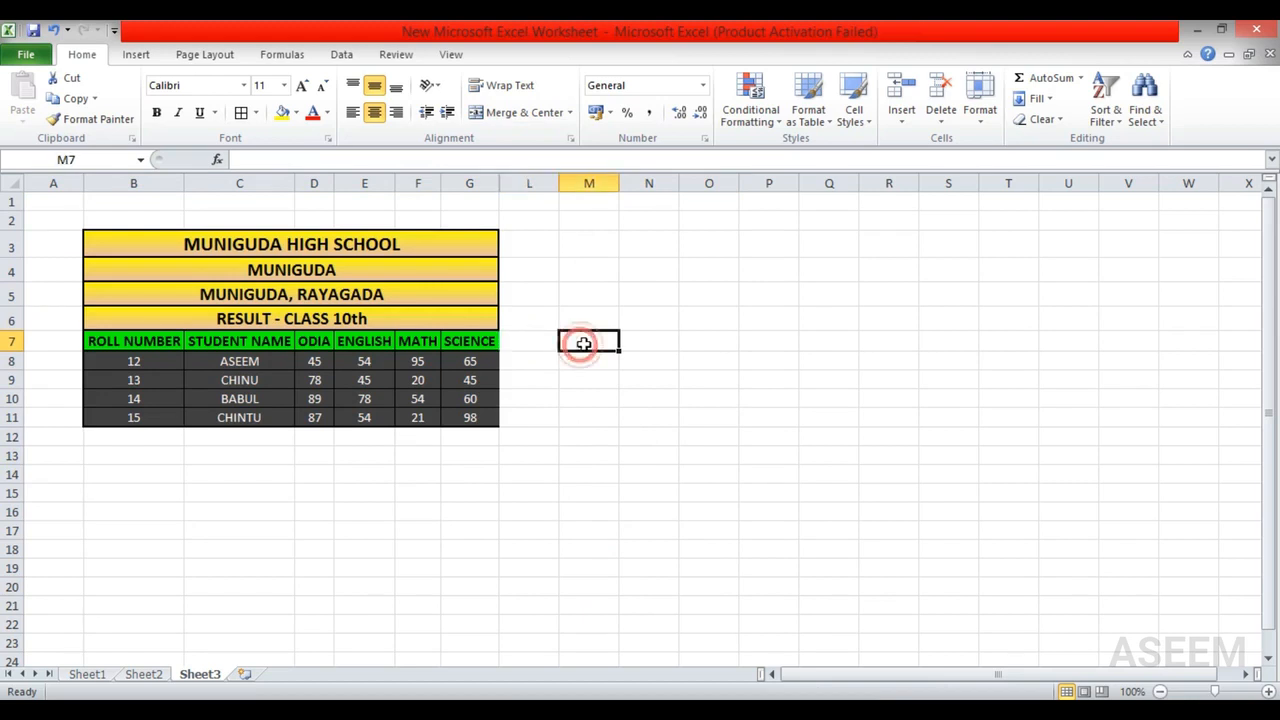
pyautogui.click(648, 342)
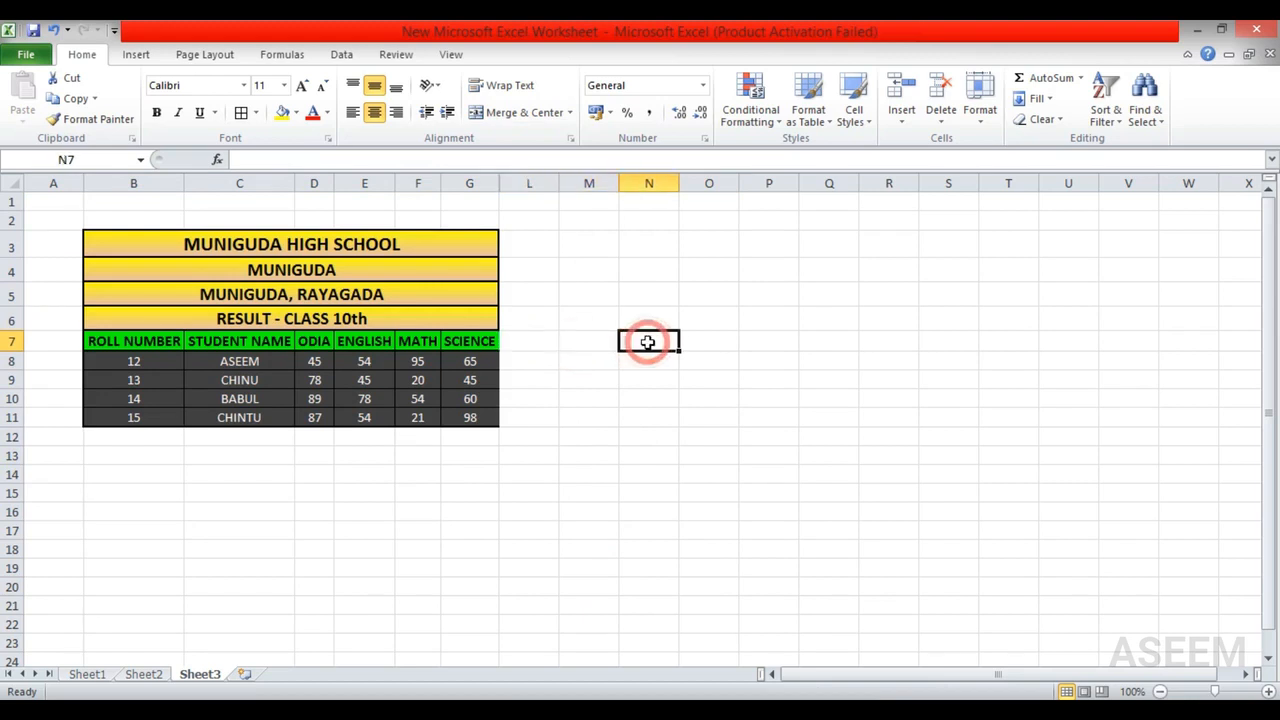
pyautogui.click(701, 341)
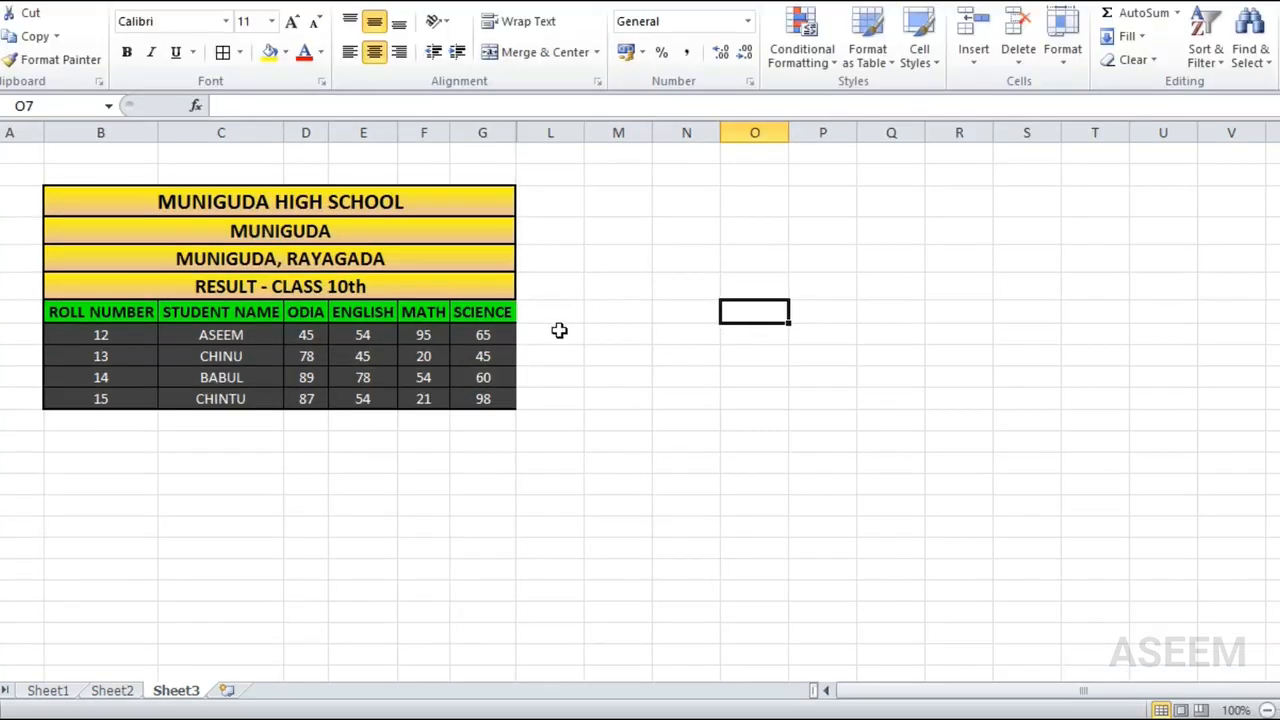
pyautogui.moveTo(545, 341); pyautogui.dragTo(723, 310)
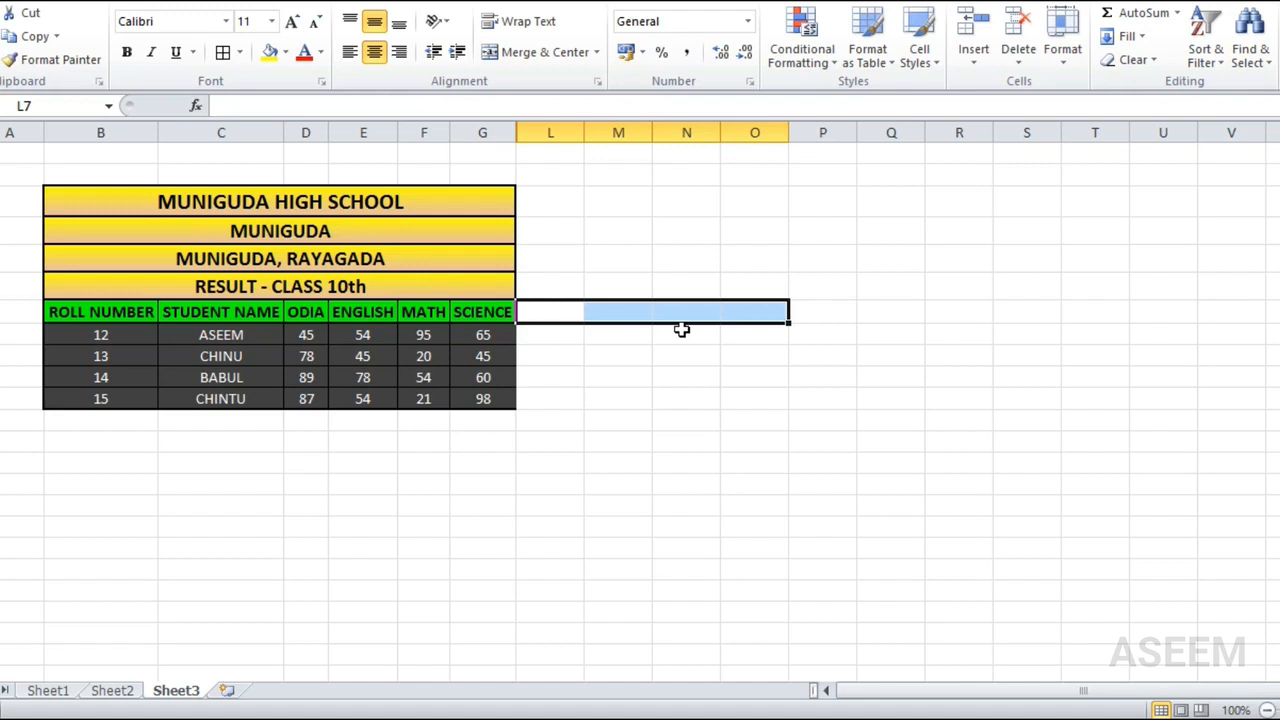
# Add the headings TOTAL MARK in L7 and OBTAINE MARK in M7, beside the SCIENCE column.
pyautogui.click(552, 312)
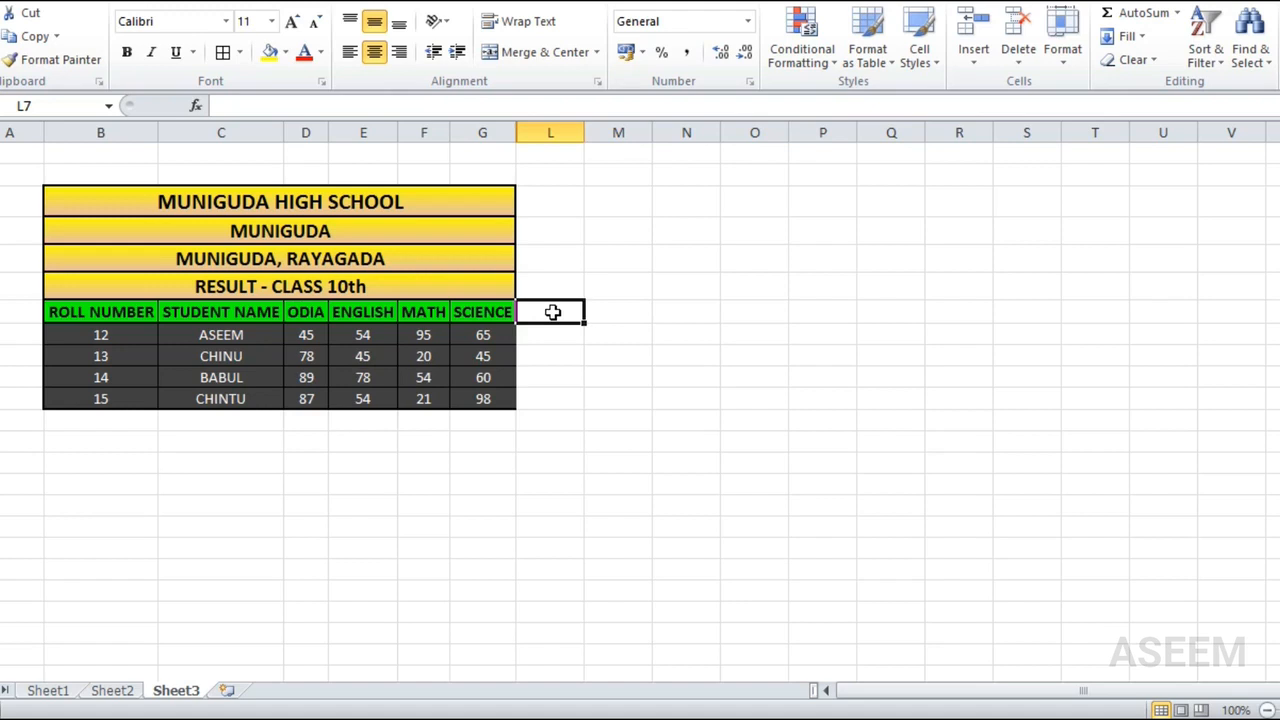
pyautogui.write('TO')
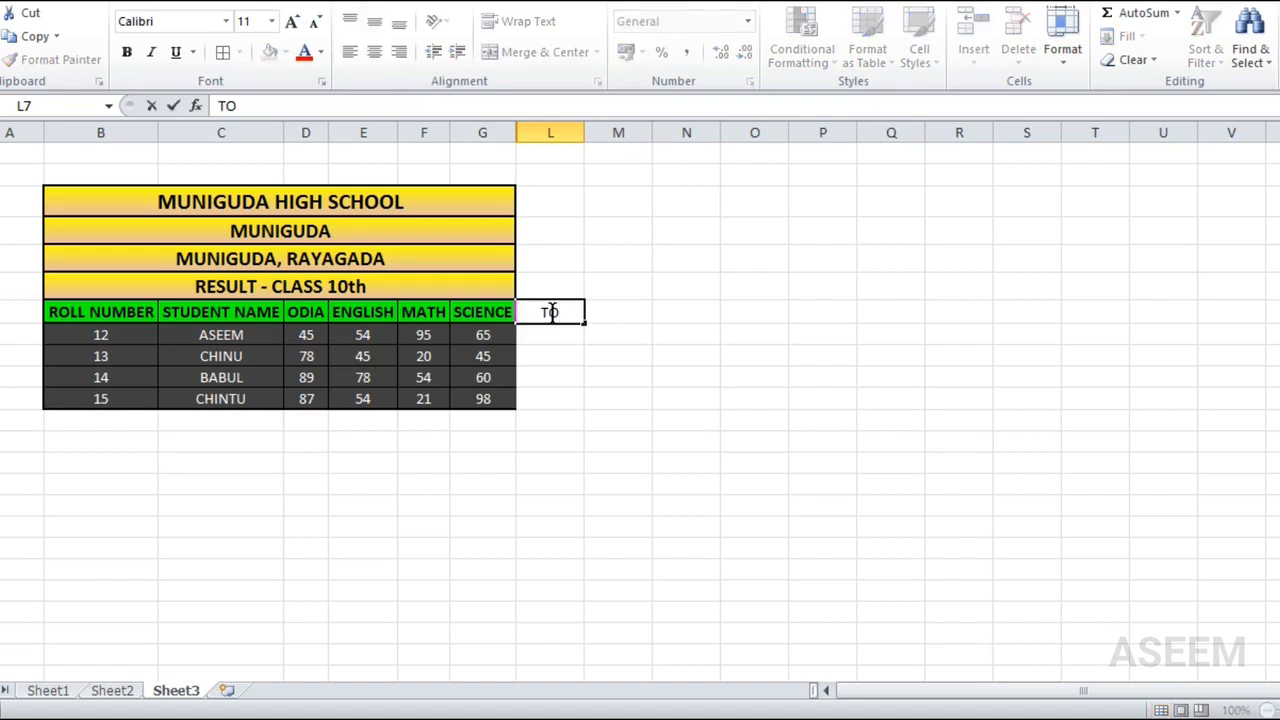
pyautogui.write('A')
pyautogui.press('BackSpace')
pyautogui.write('TAL MARK')
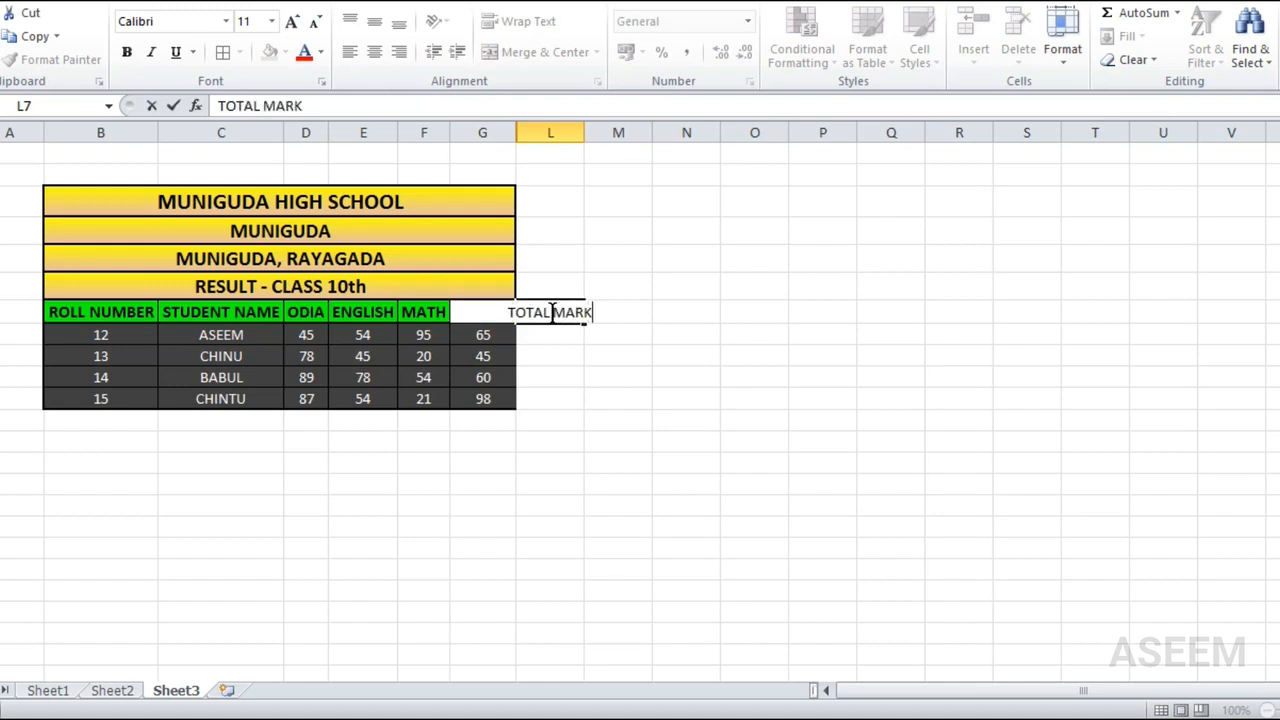
pyautogui.press('Tab')
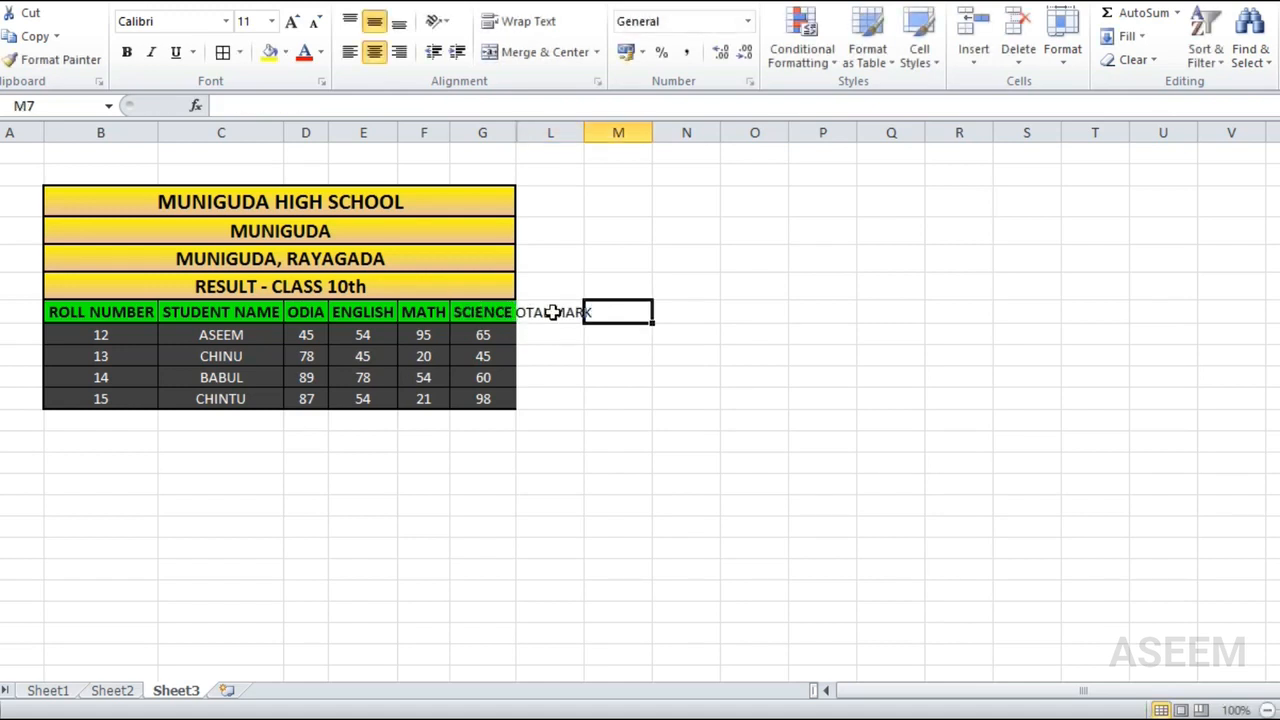
pyautogui.write('OB')
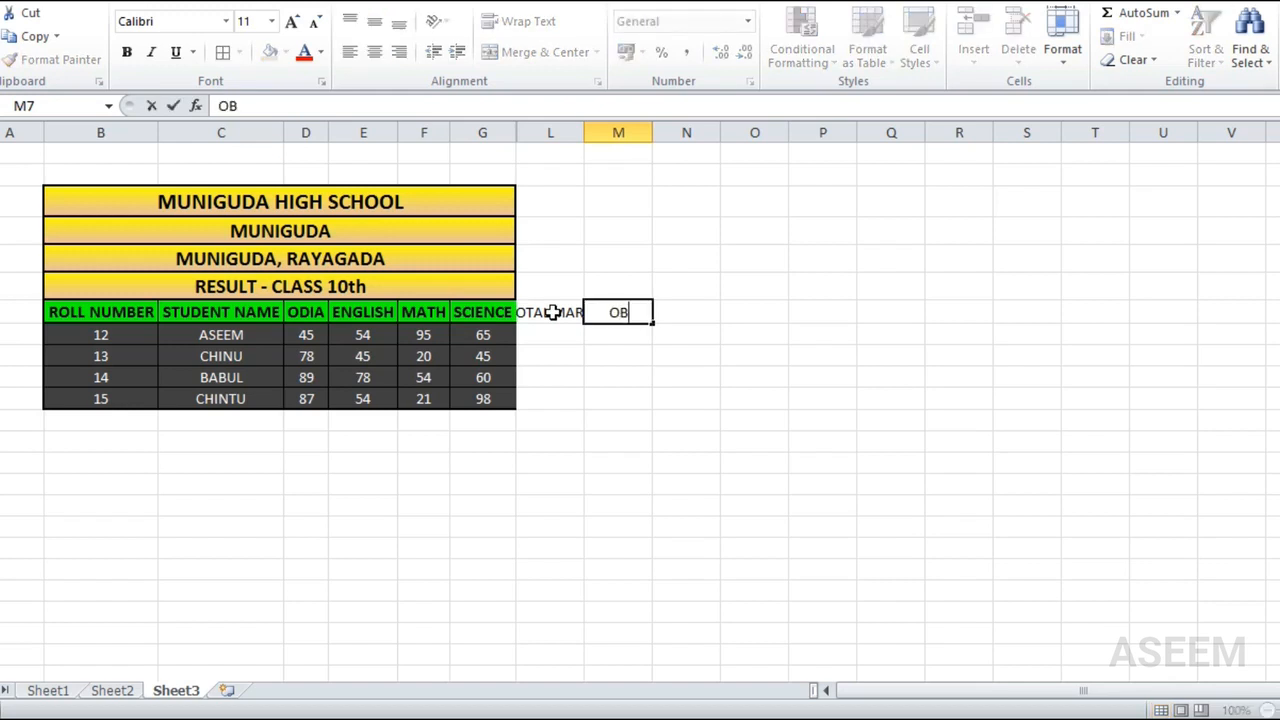
pyautogui.write('TAINE M')
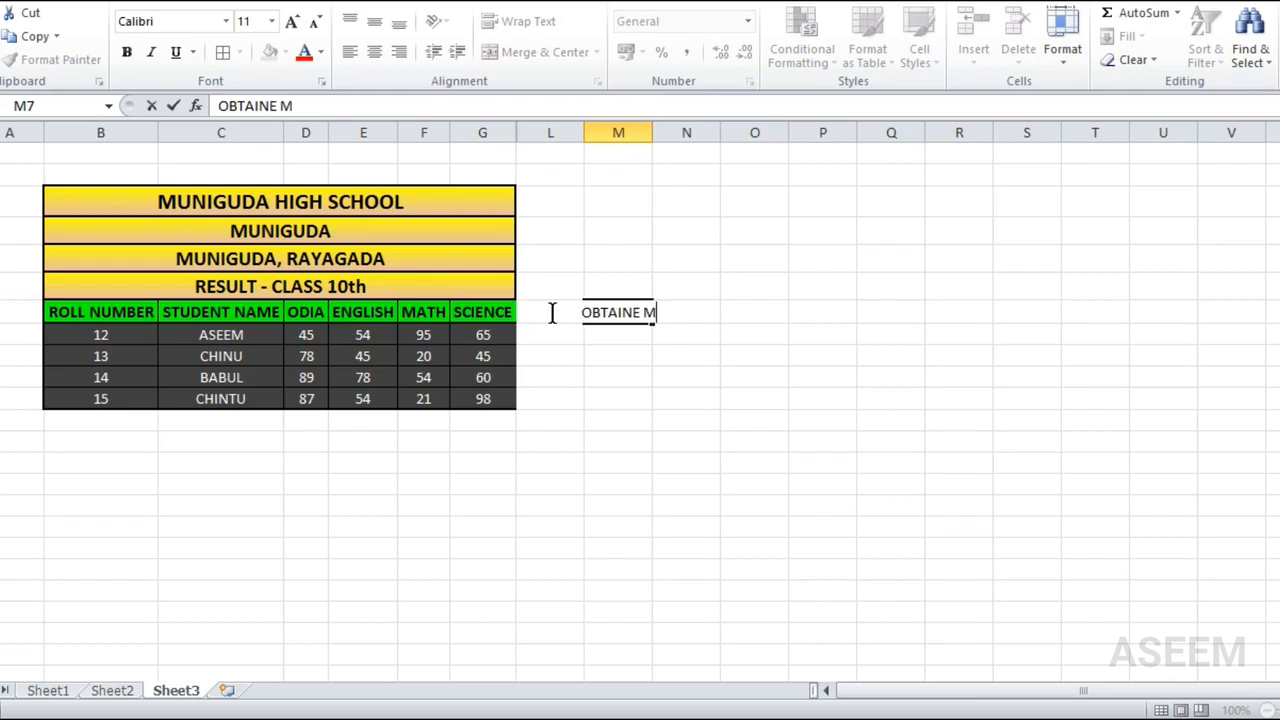
pyautogui.write('ARK')
pyautogui.press('Tab')
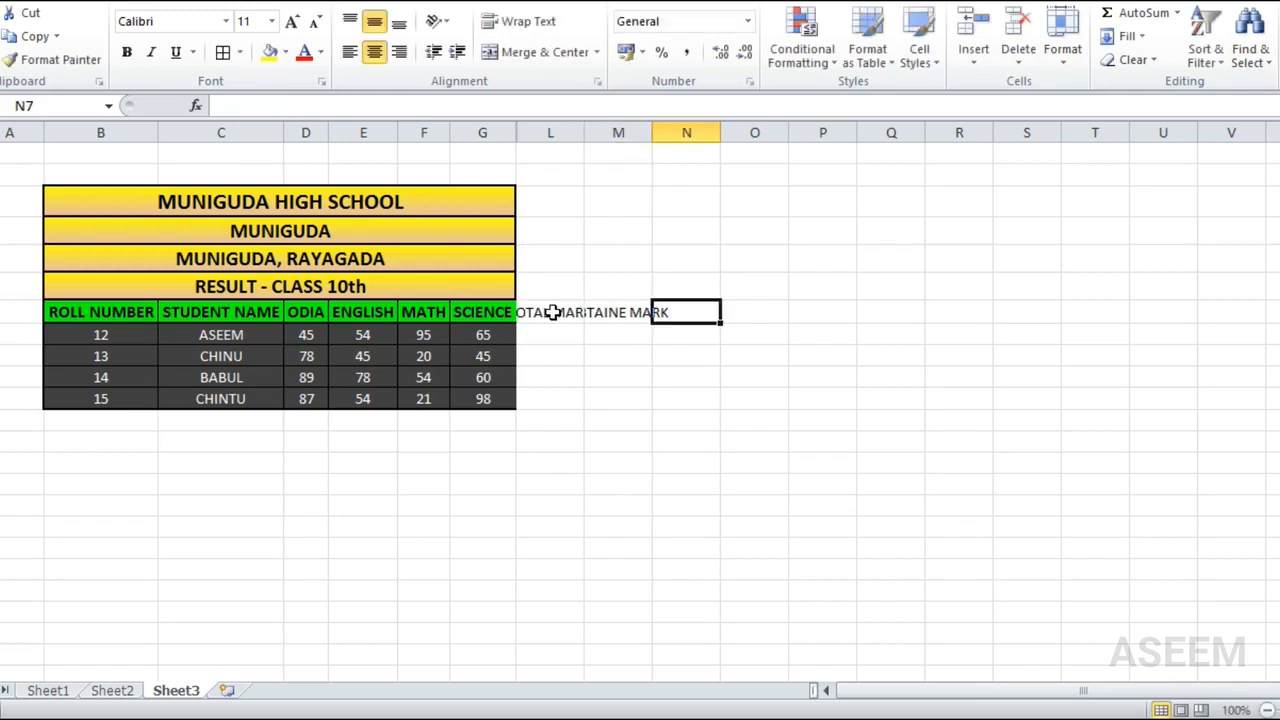
# Add the headings PERCENTAGE in N7 and RESULT in O7 to continue the table's header row.
pyautogui.write('PER')
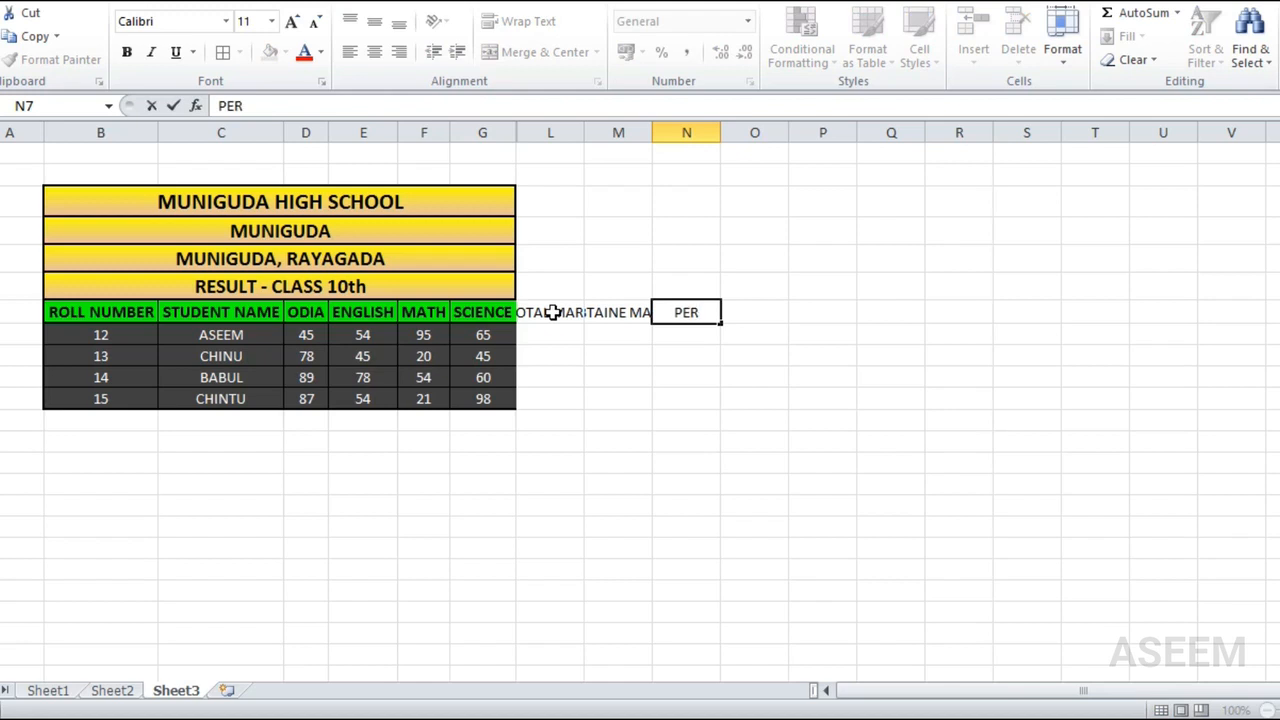
pyautogui.write('CENTAG')
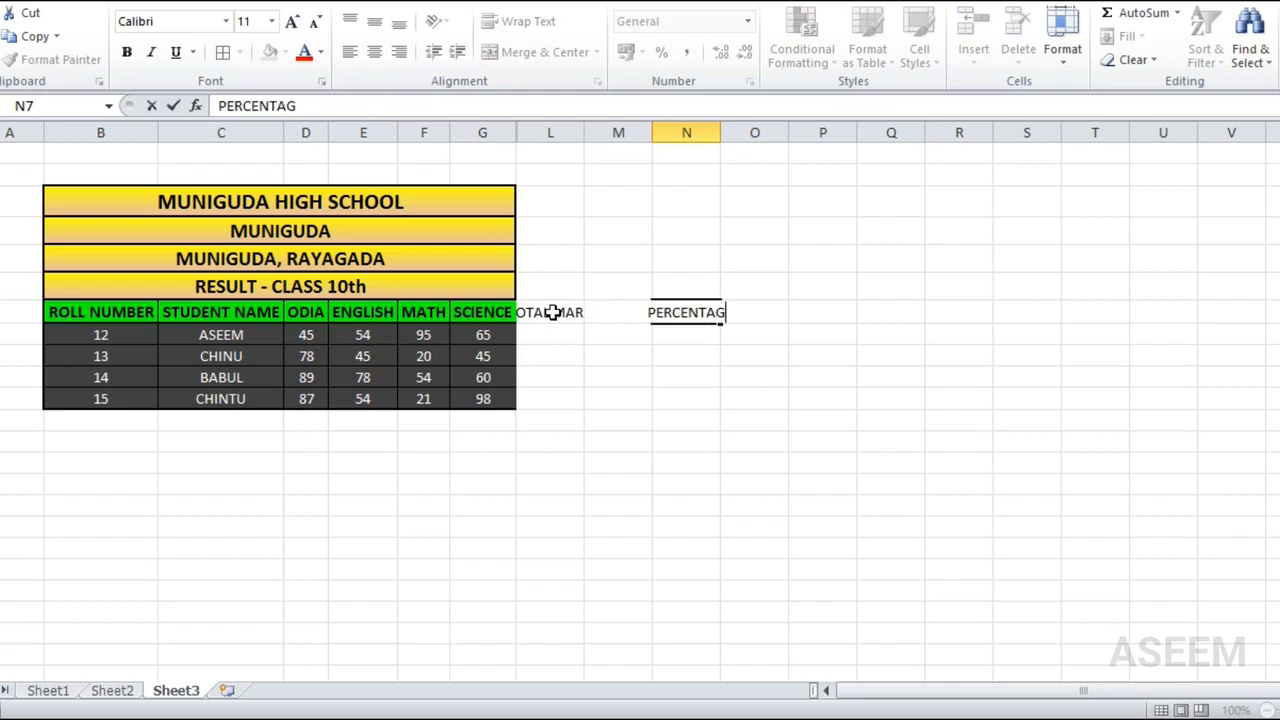
pyautogui.write('E')
pyautogui.press('Tab')
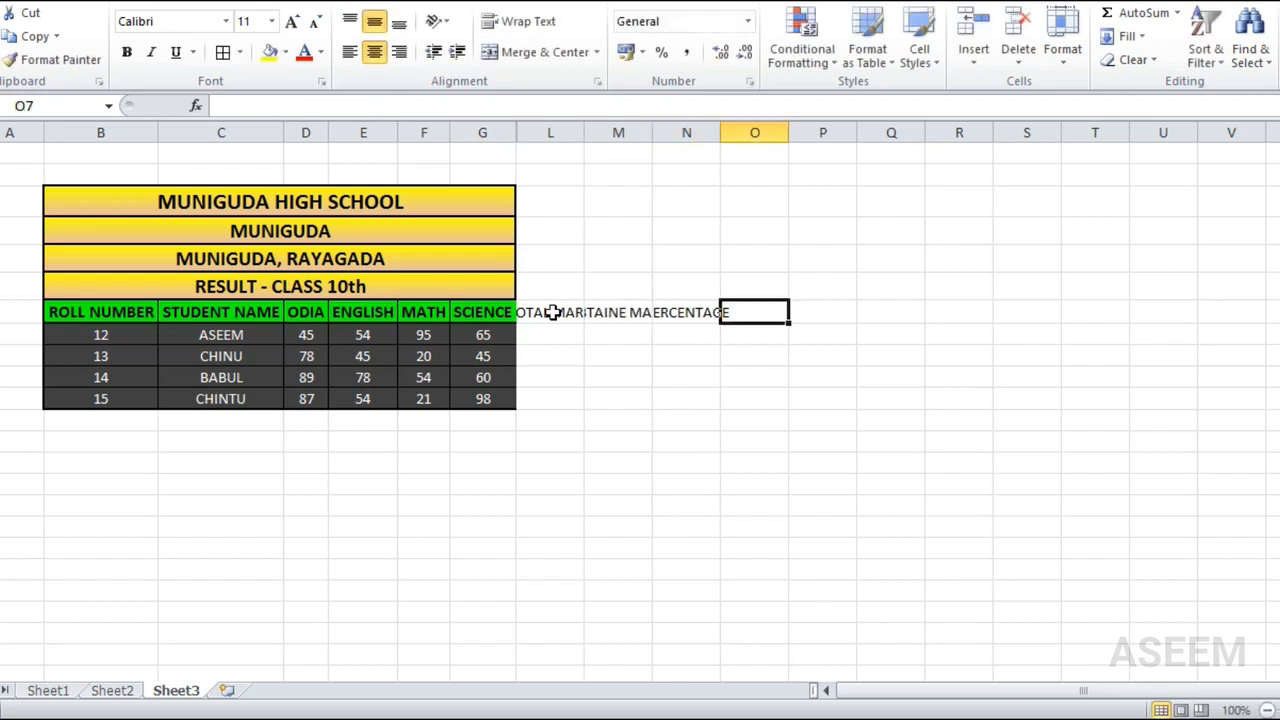
pyautogui.write('RES')
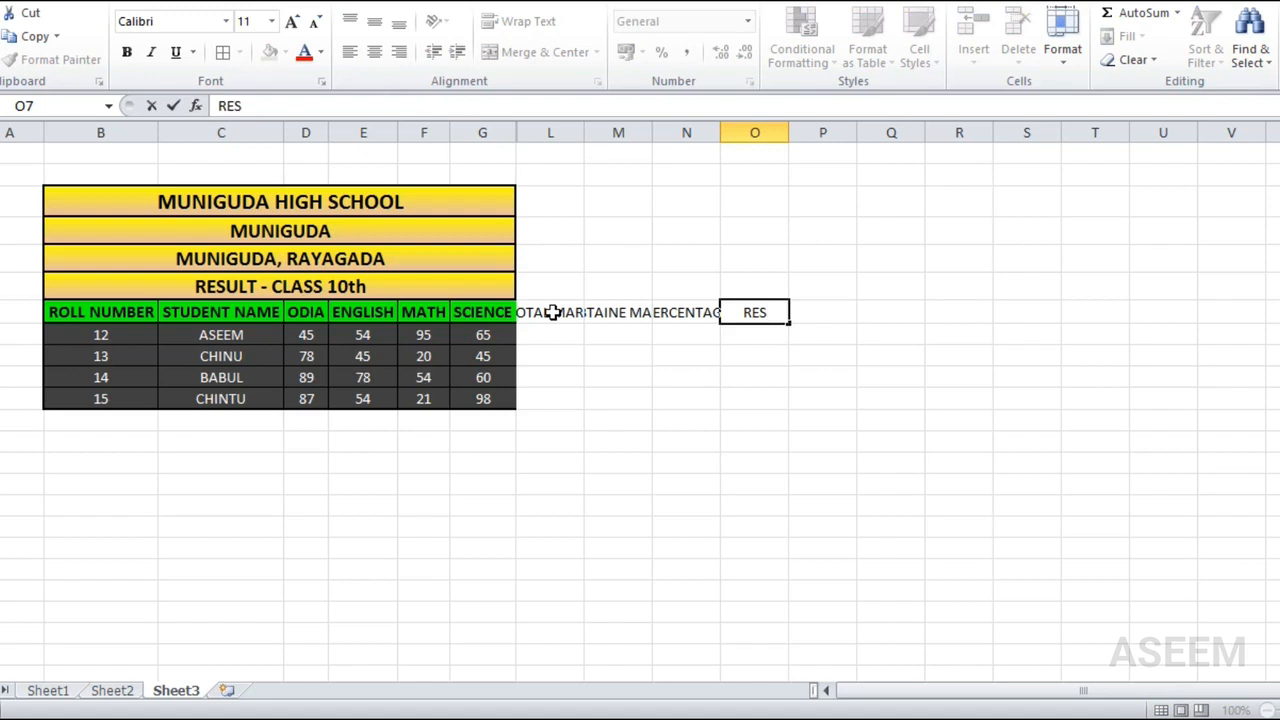
pyautogui.write('ULT')
pyautogui.press('Tab')
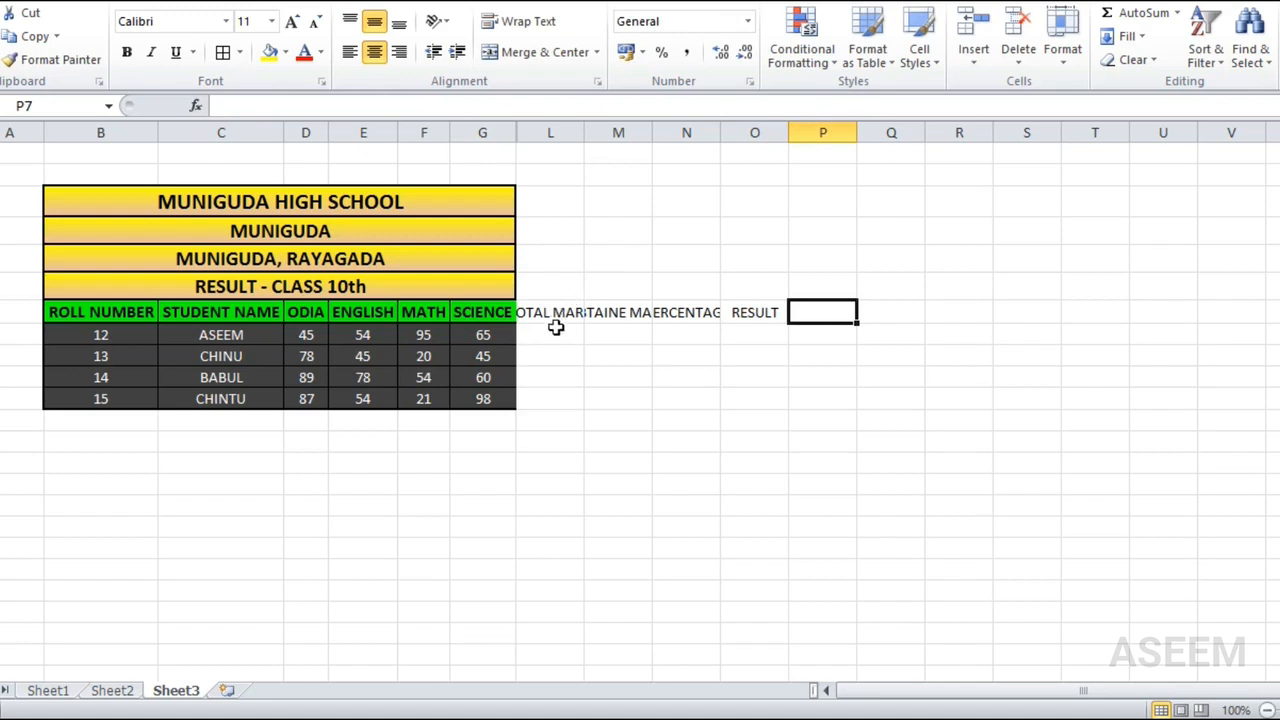
# Auto-fit column L to the width of its TOTAL MARK heading.
pyautogui.click(568, 314)
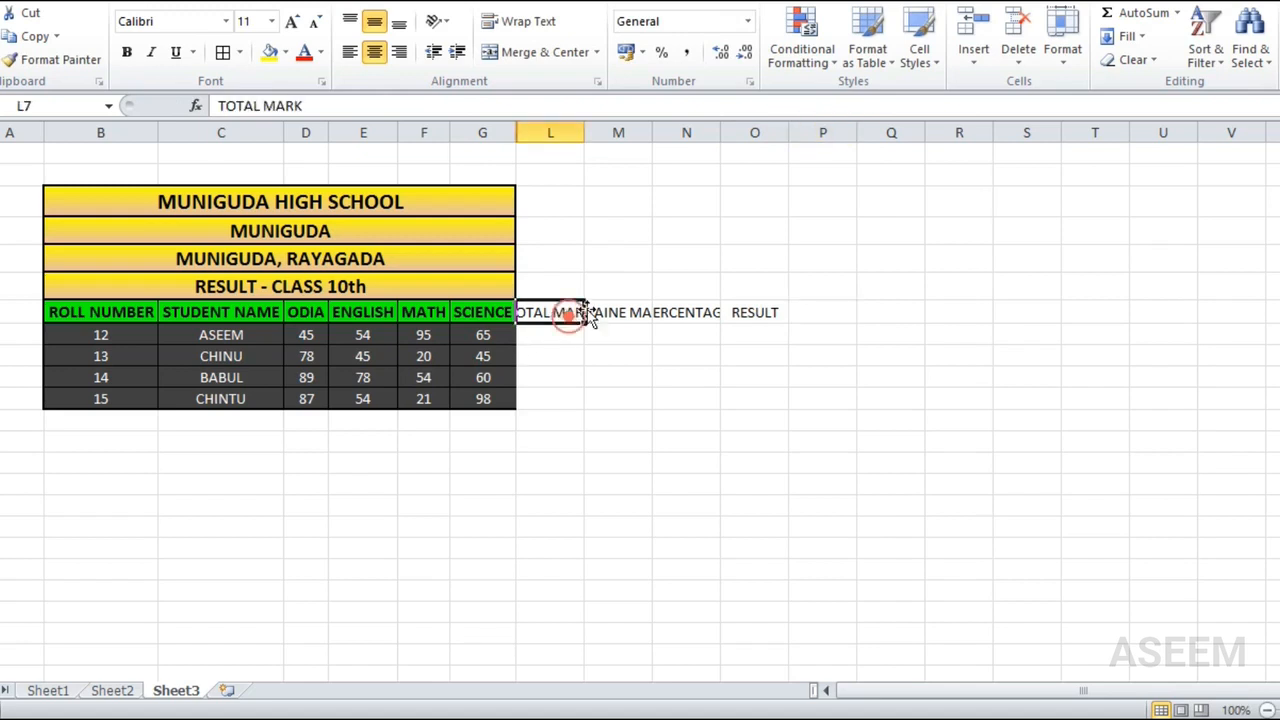
pyautogui.doubleClick(582, 135)
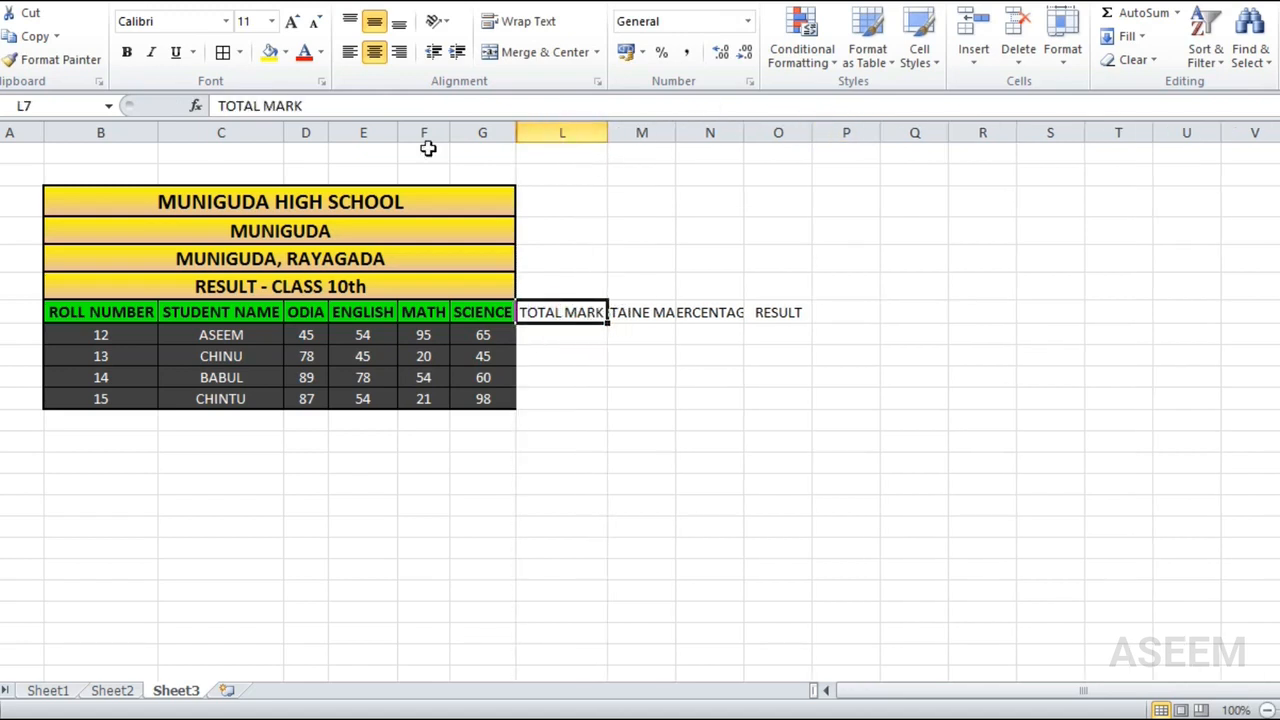
pyautogui.click(0, 132)
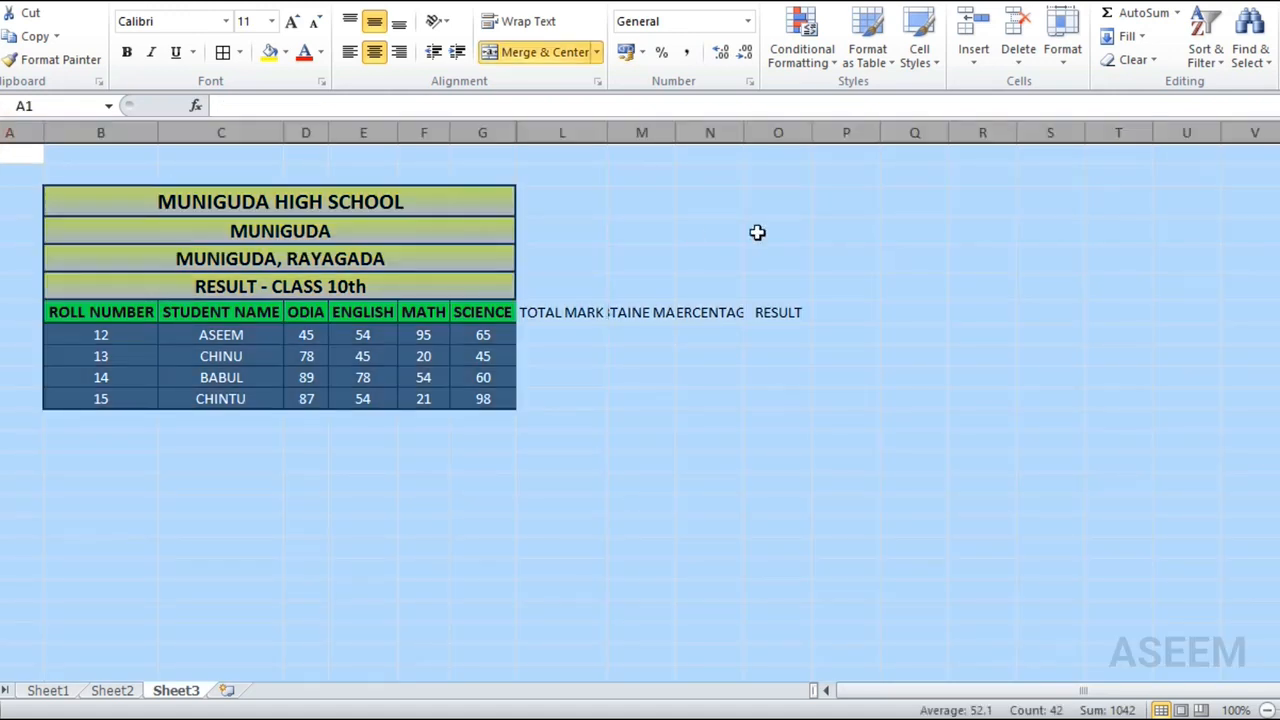
pyautogui.doubleClick(603, 132)
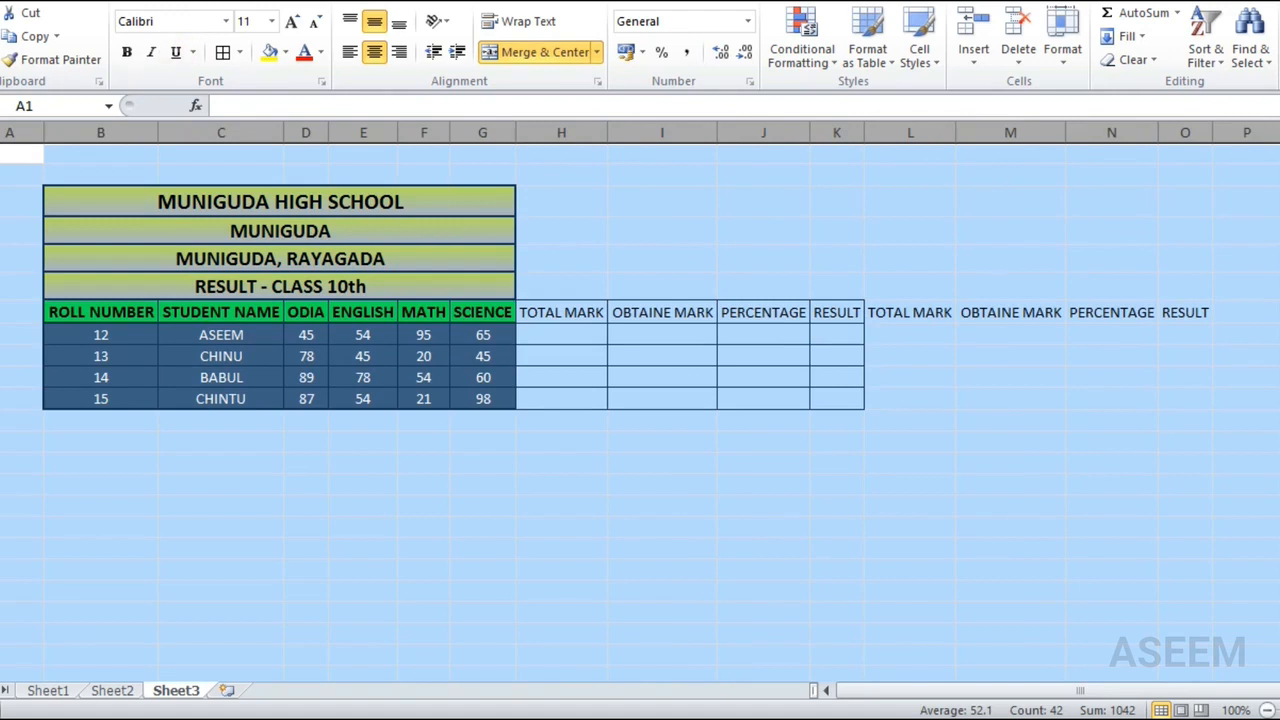
pyautogui.hotkey('ctrl', 'z')
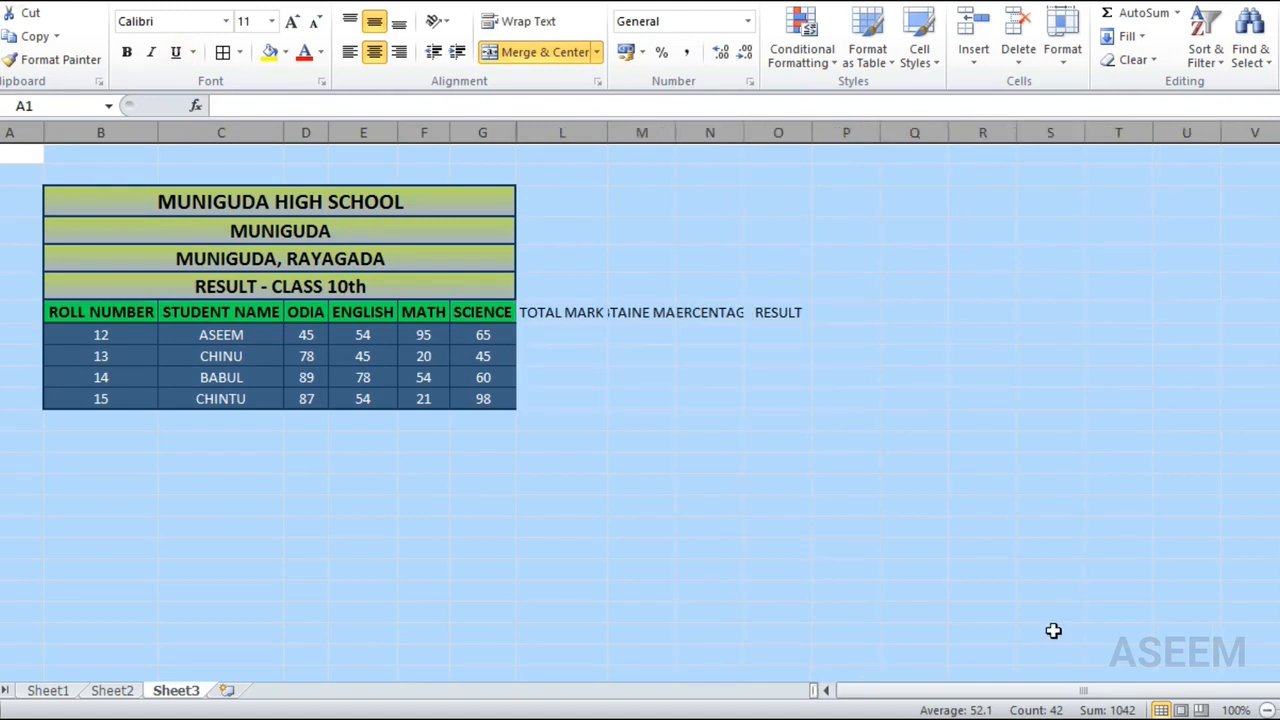
pyautogui.click(823, 483)
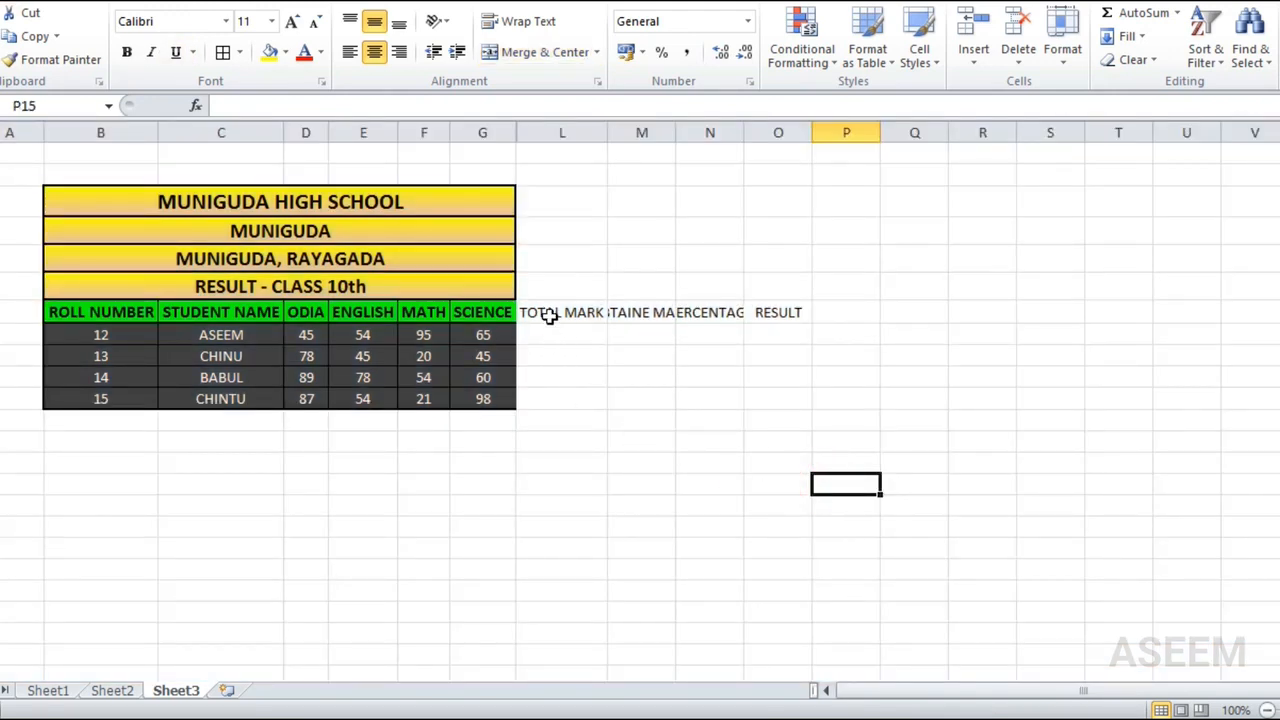
# Apply All Borders to the new block L7:O11, covering the four headings and the student rows below them.
pyautogui.moveTo(549, 314); pyautogui.dragTo(792, 404)
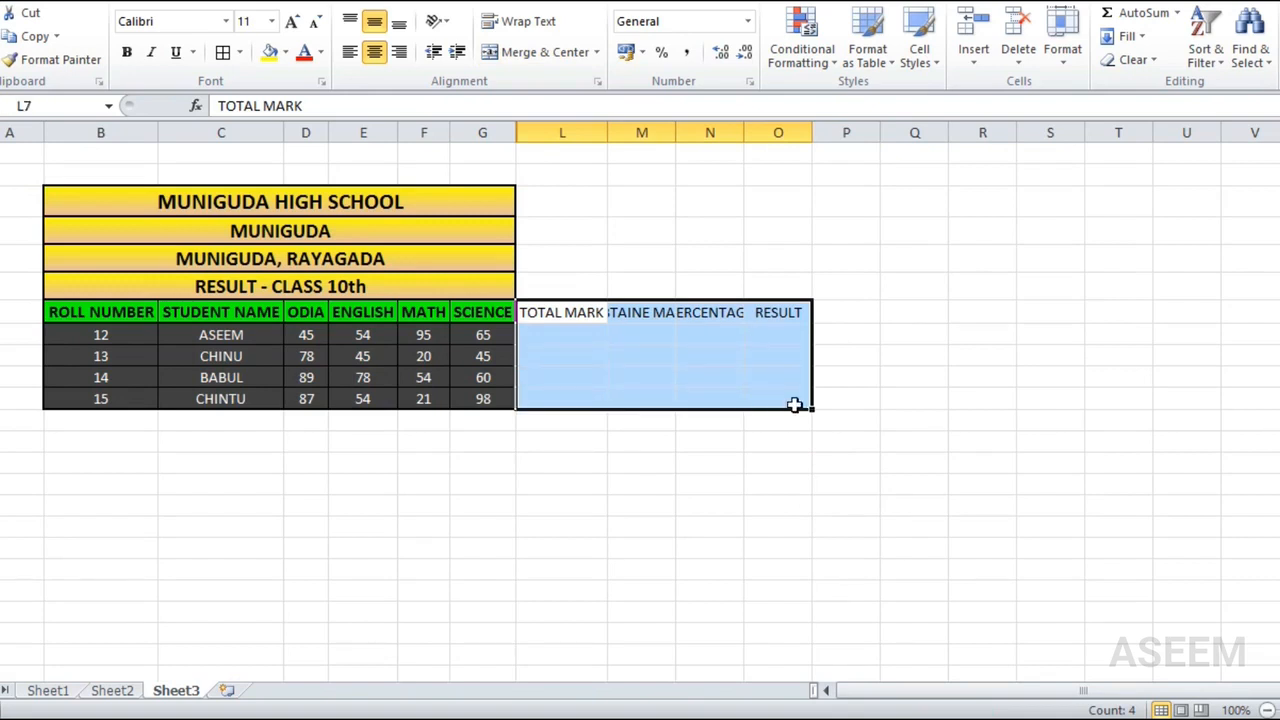
pyautogui.click(240, 54)
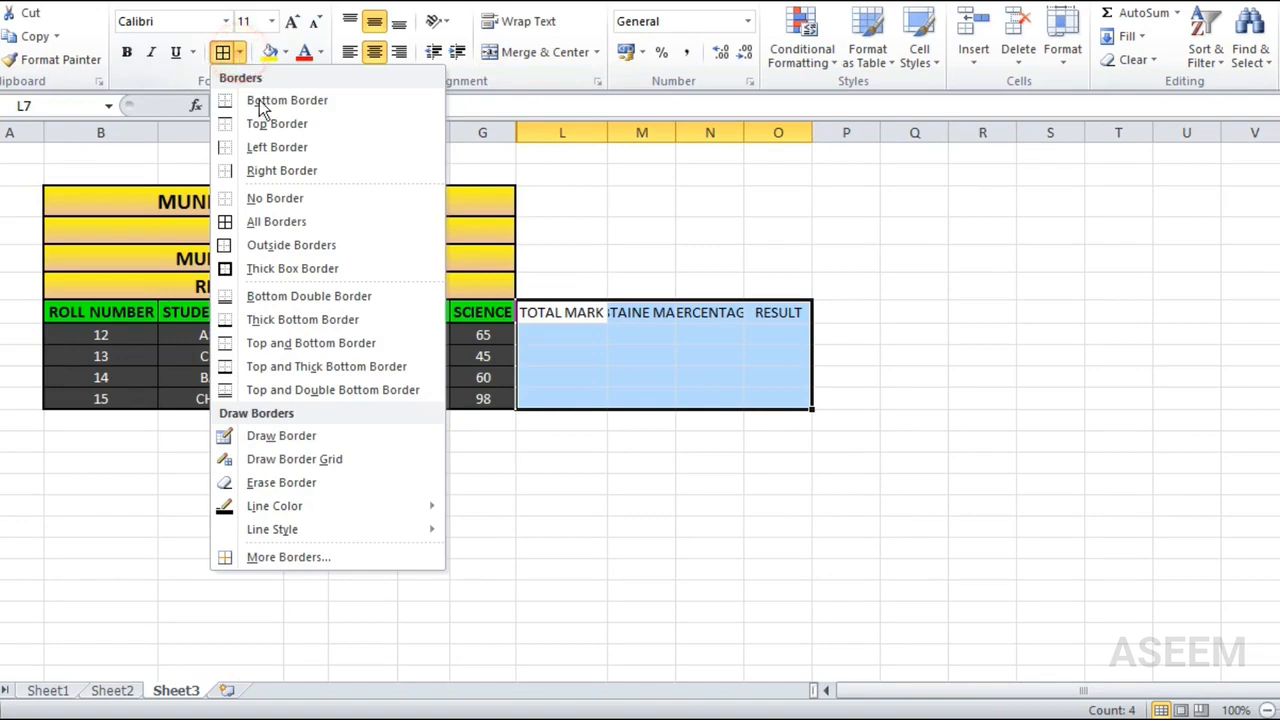
pyautogui.click(292, 220)
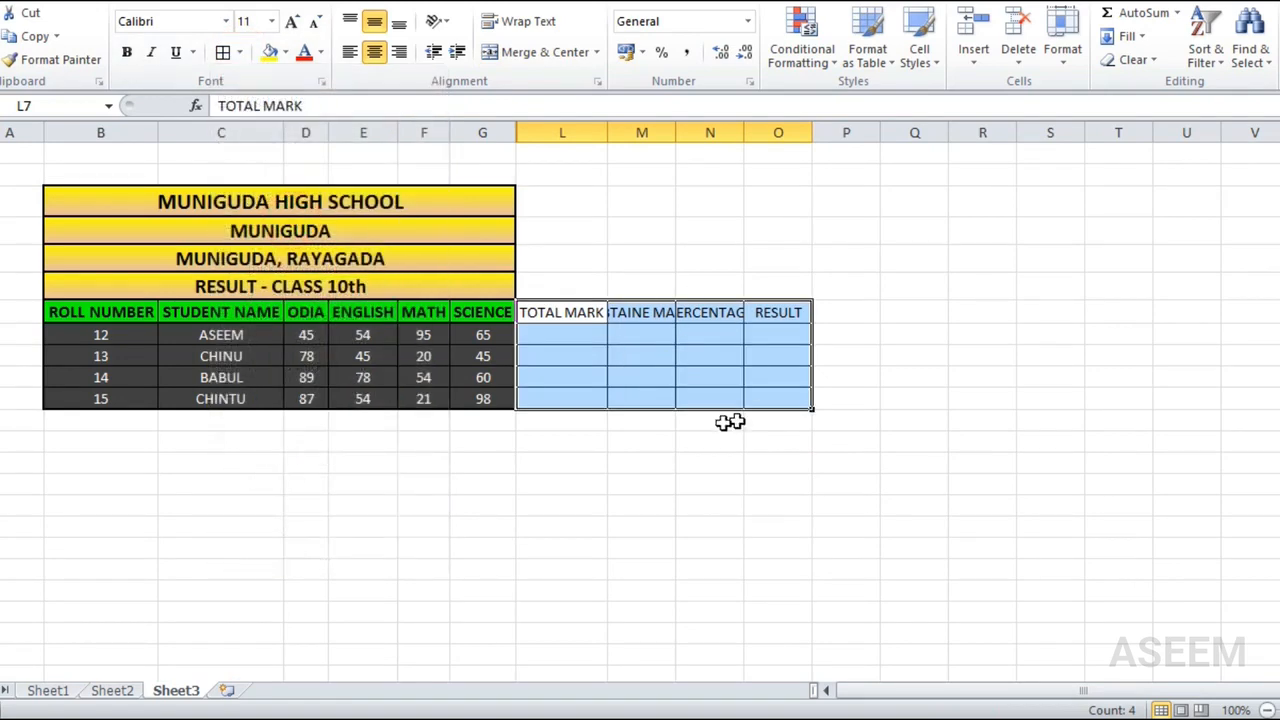
# Auto-fit columns M, N and O to their OBTAINE MARK, PERCENTAGE and RESULT headings.
pyautogui.doubleClick(676, 128)
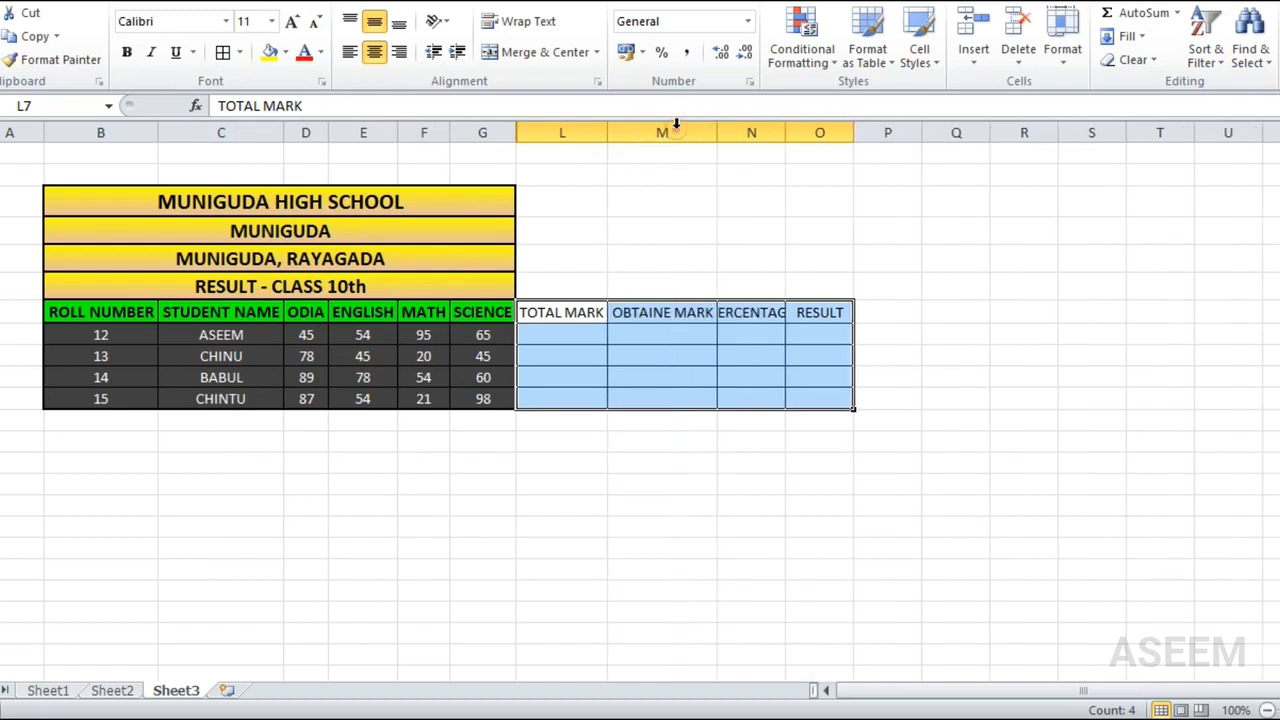
pyautogui.doubleClick(785, 128)
pyautogui.doubleClick(877, 130)
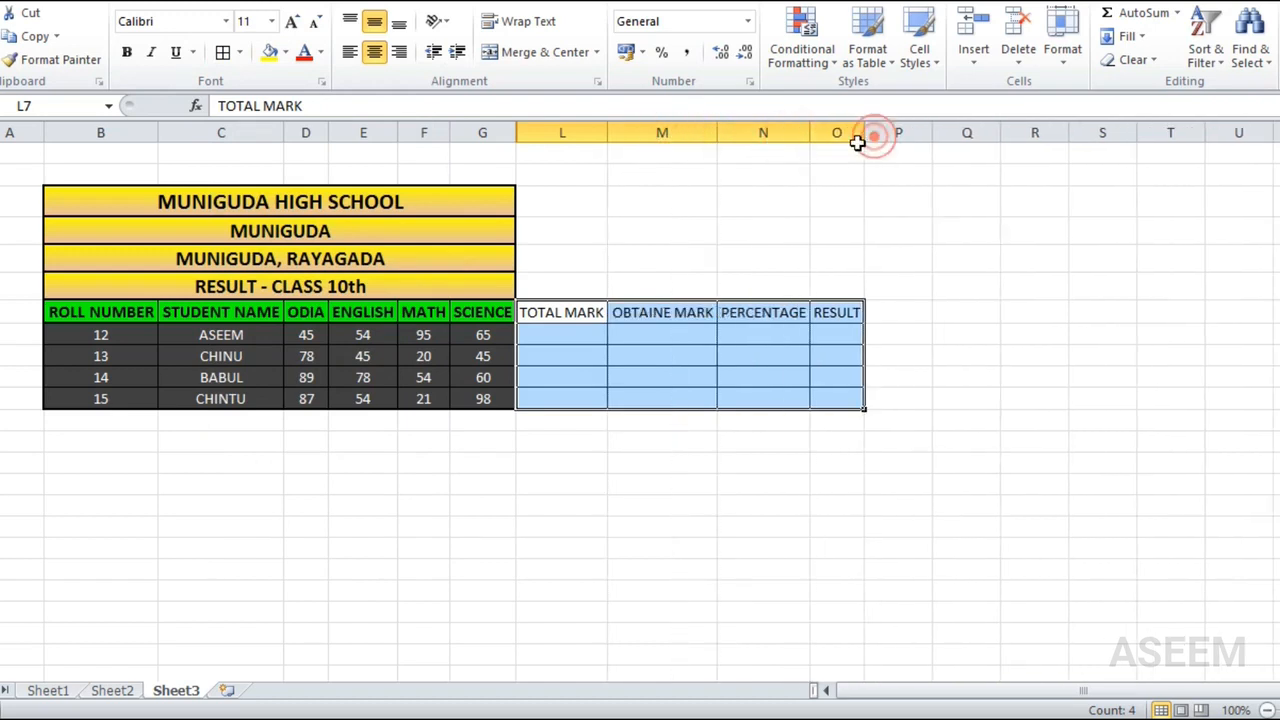
pyautogui.click(4, 132)
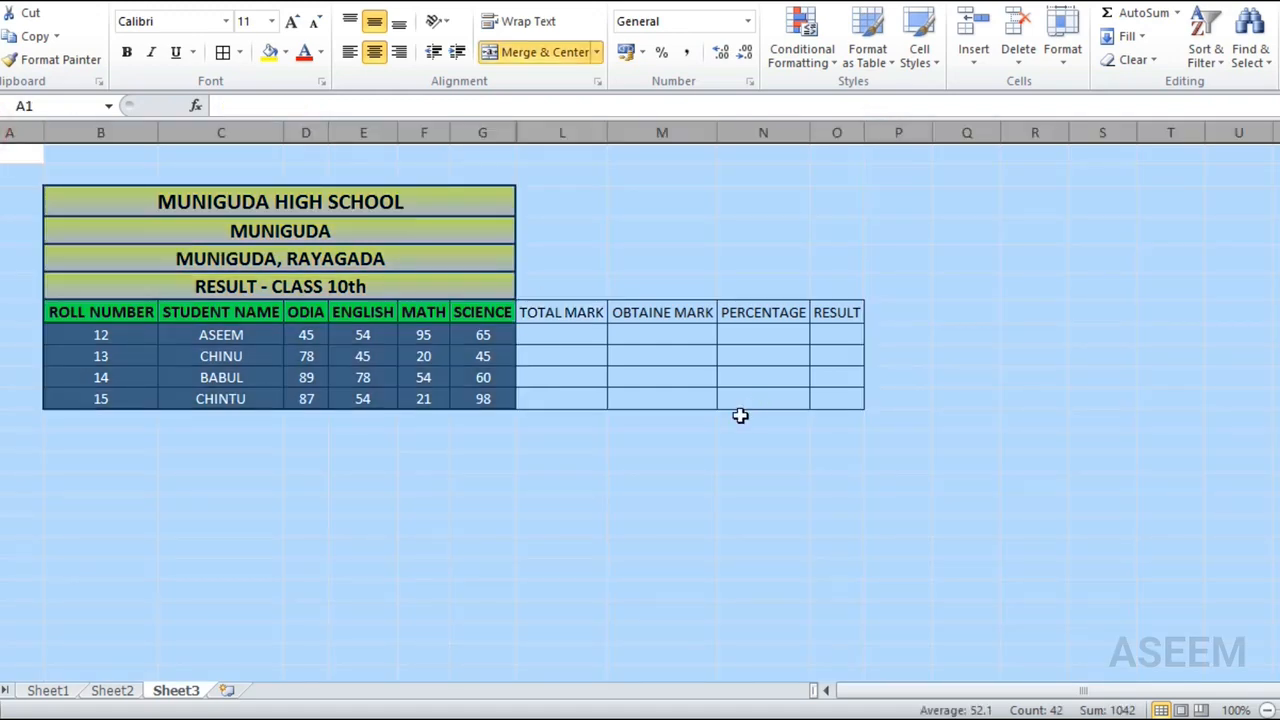
pyautogui.click(624, 210)
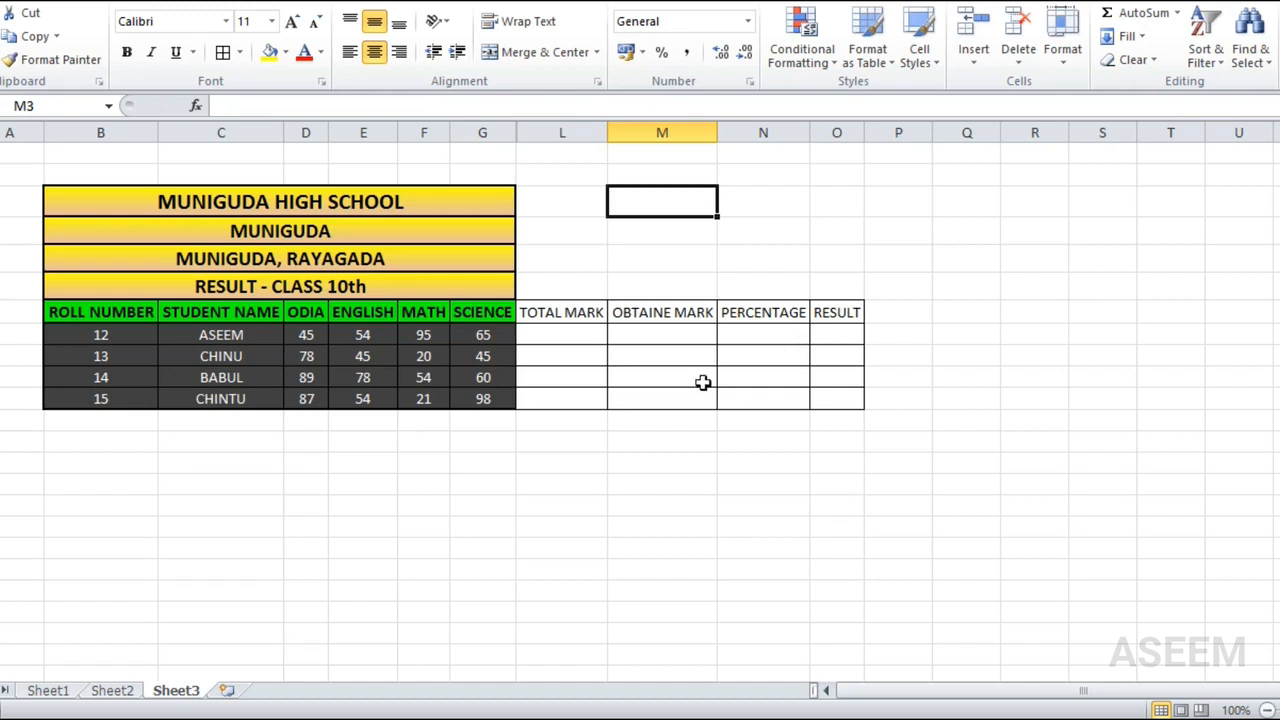
# Enter 400 as the first student's TOTAL MARK in H8 and fill it down through H11.
pyautogui.click(588, 342)
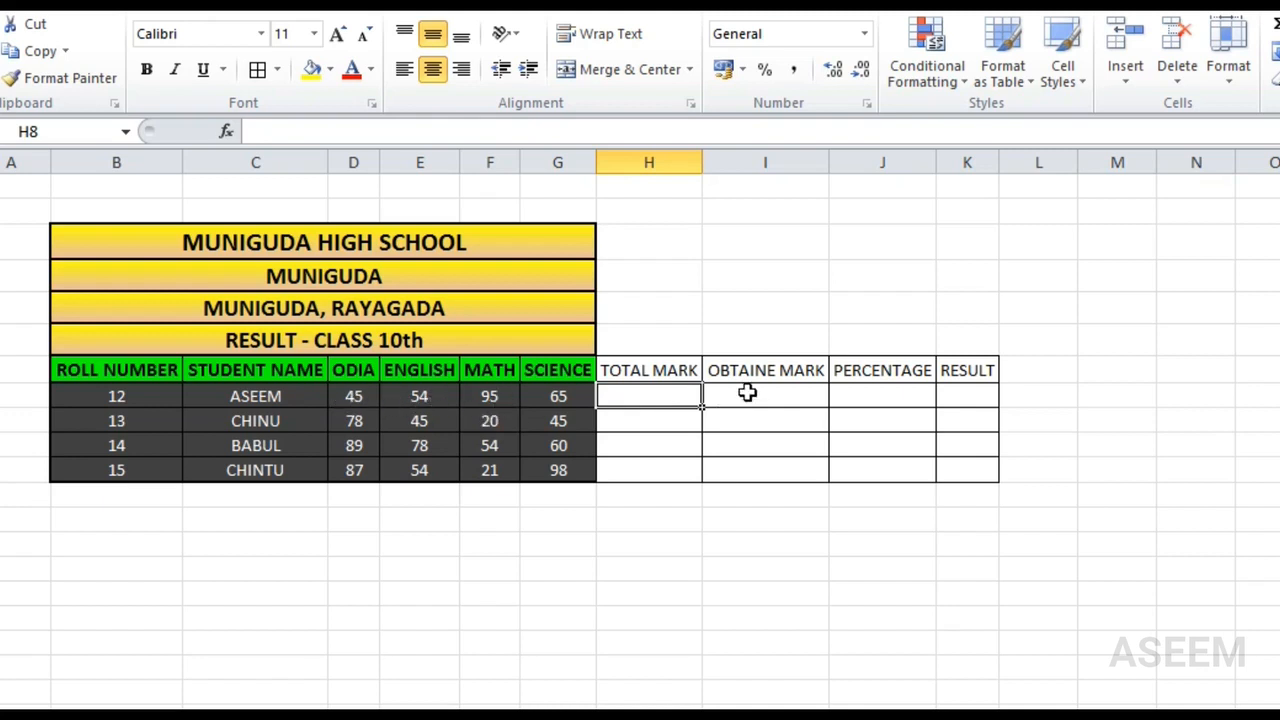
pyautogui.write('400')
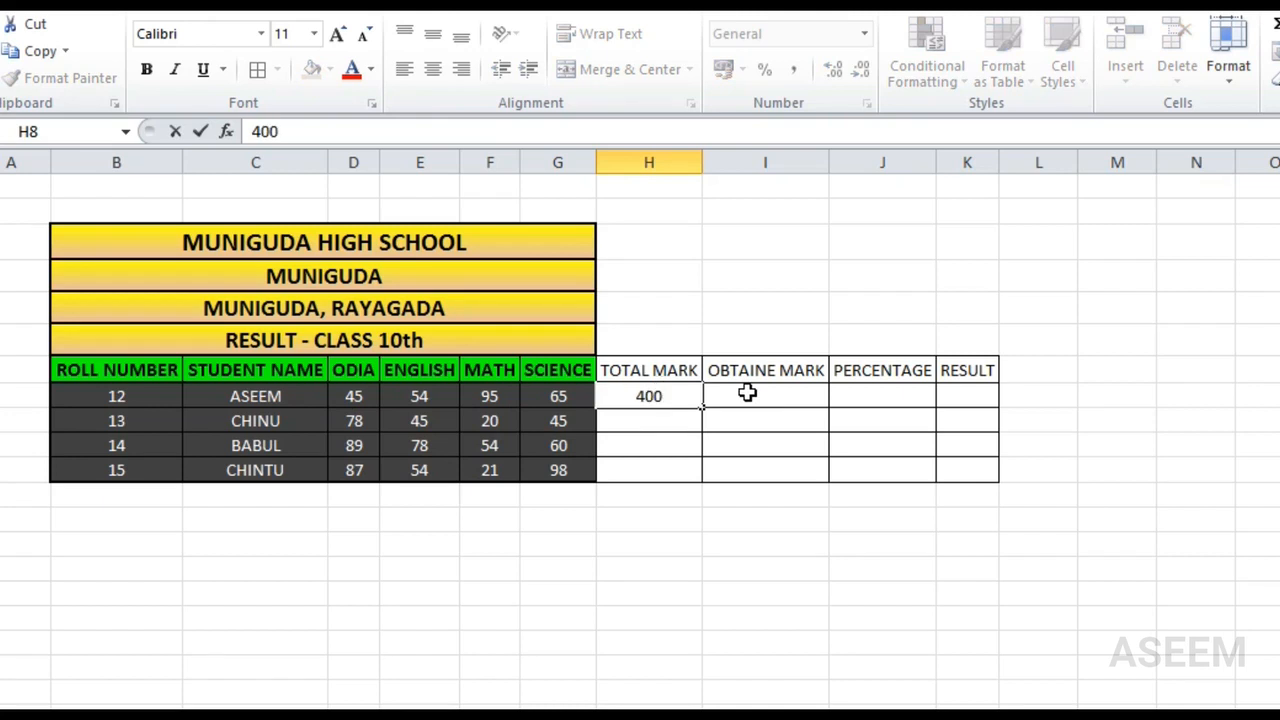
pyautogui.click(748, 394)
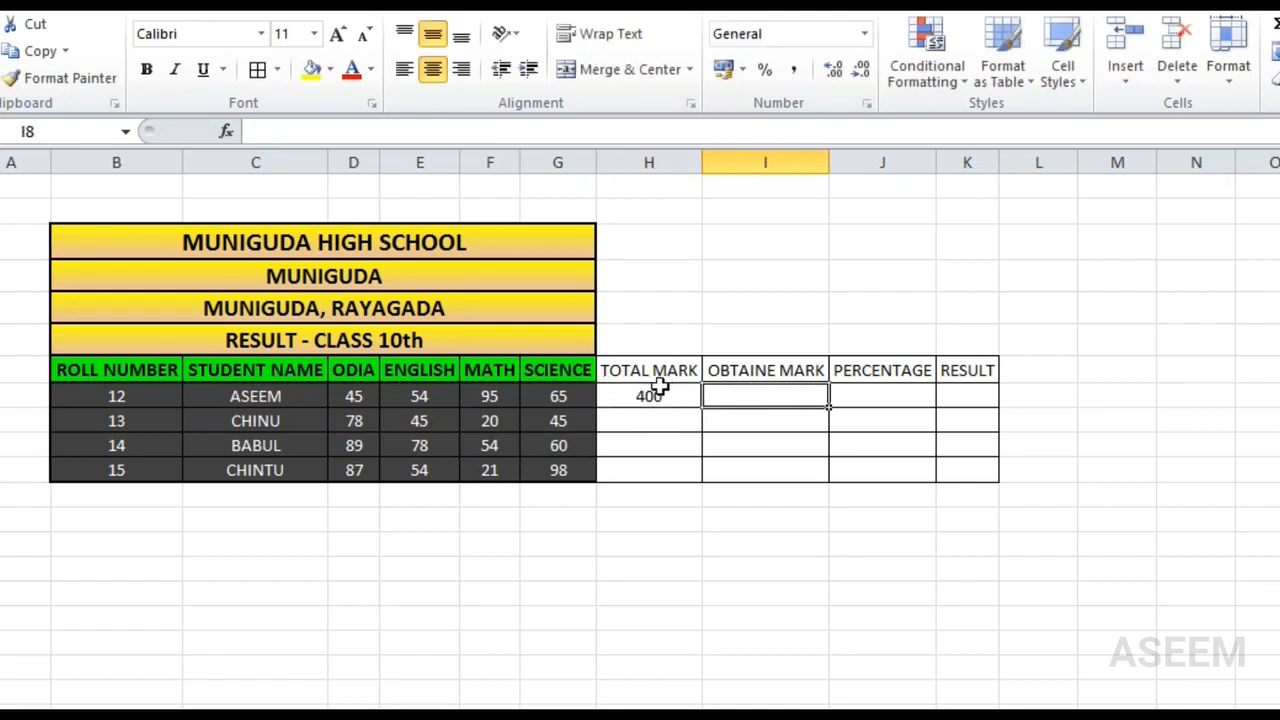
pyautogui.click(660, 393)
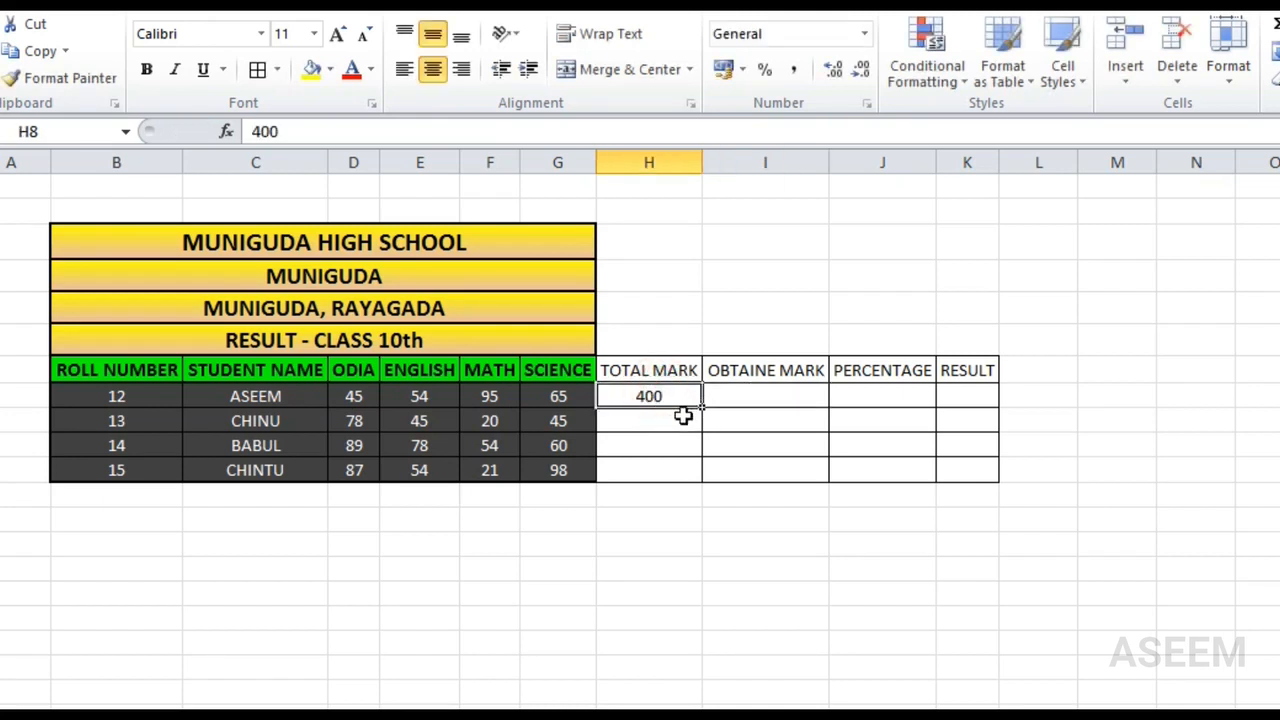
pyautogui.click(683, 414)
pyautogui.click(664, 446)
pyautogui.click(673, 397)
pyautogui.moveTo(703, 410)
pyautogui.mouseDown()
pyautogui.moveTo(703, 486)
pyautogui.moveTo(703, 409)
pyautogui.mouseUp()
pyautogui.doubleClick(702, 408)
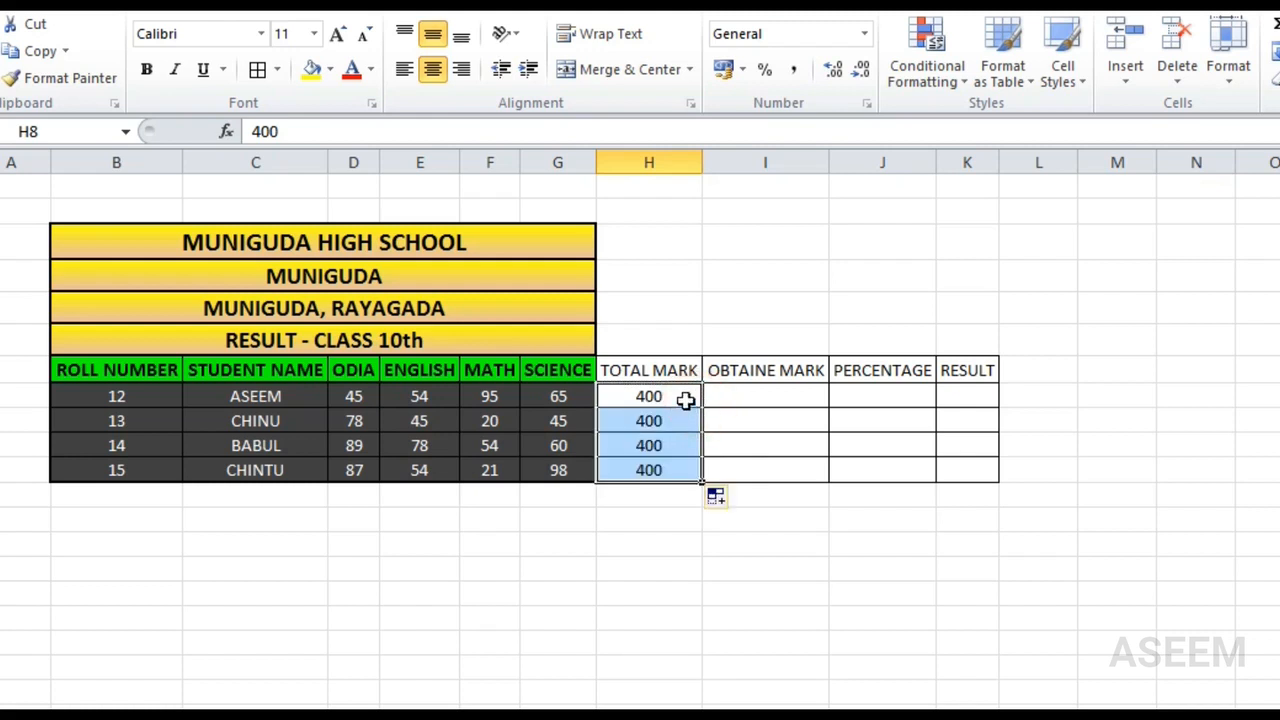
# Calculate the first student's obtained mark in I8 by summing the four subject marks with =SUM(D8:G8).
pyautogui.click(742, 397)
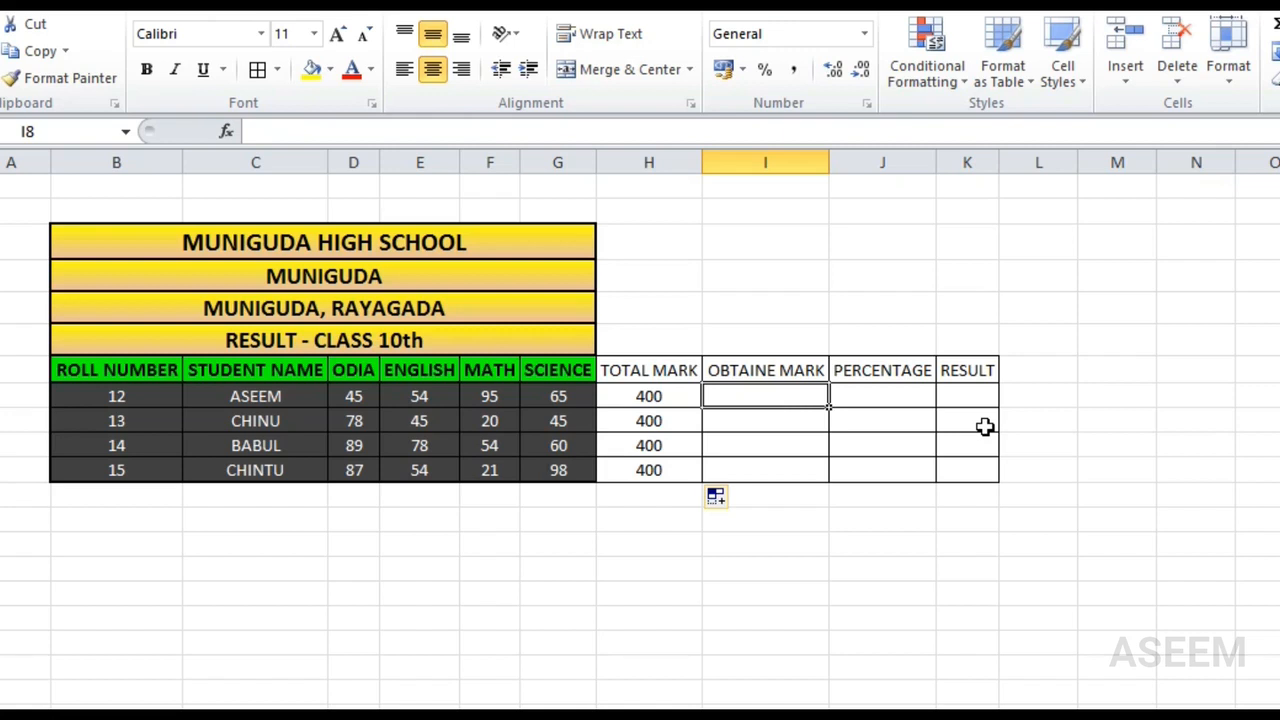
pyautogui.write('=')
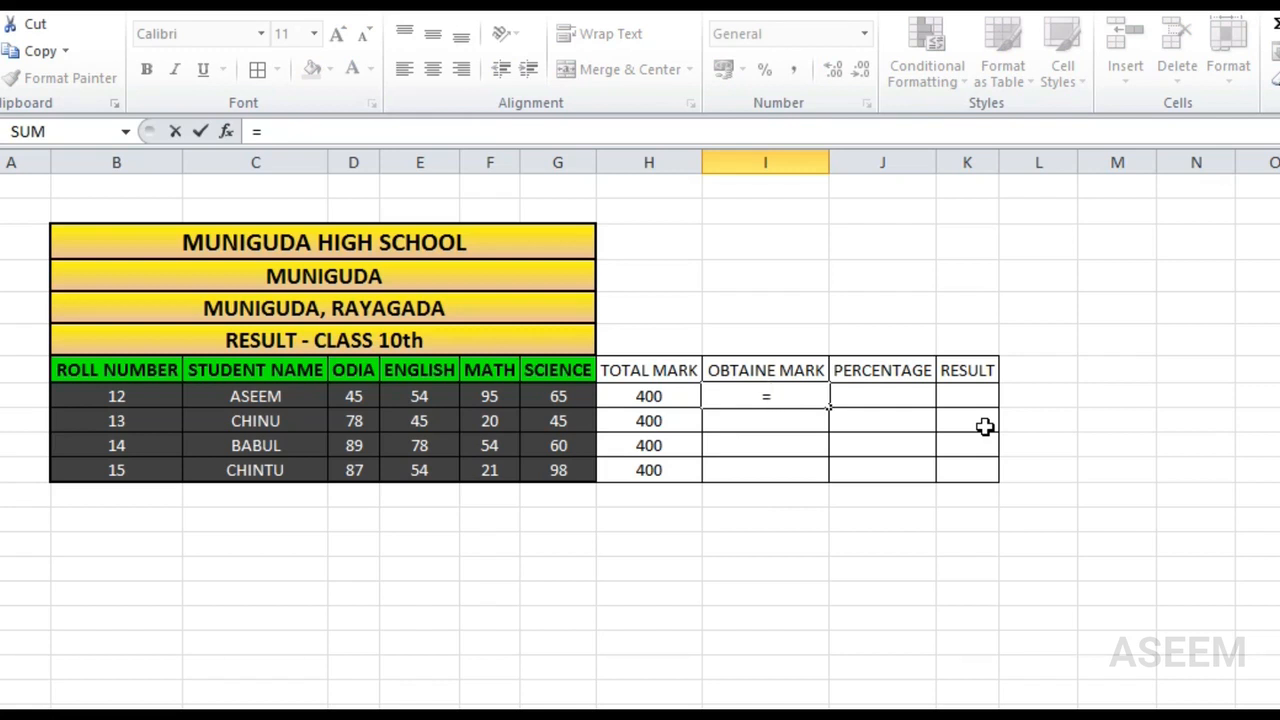
pyautogui.write('S')
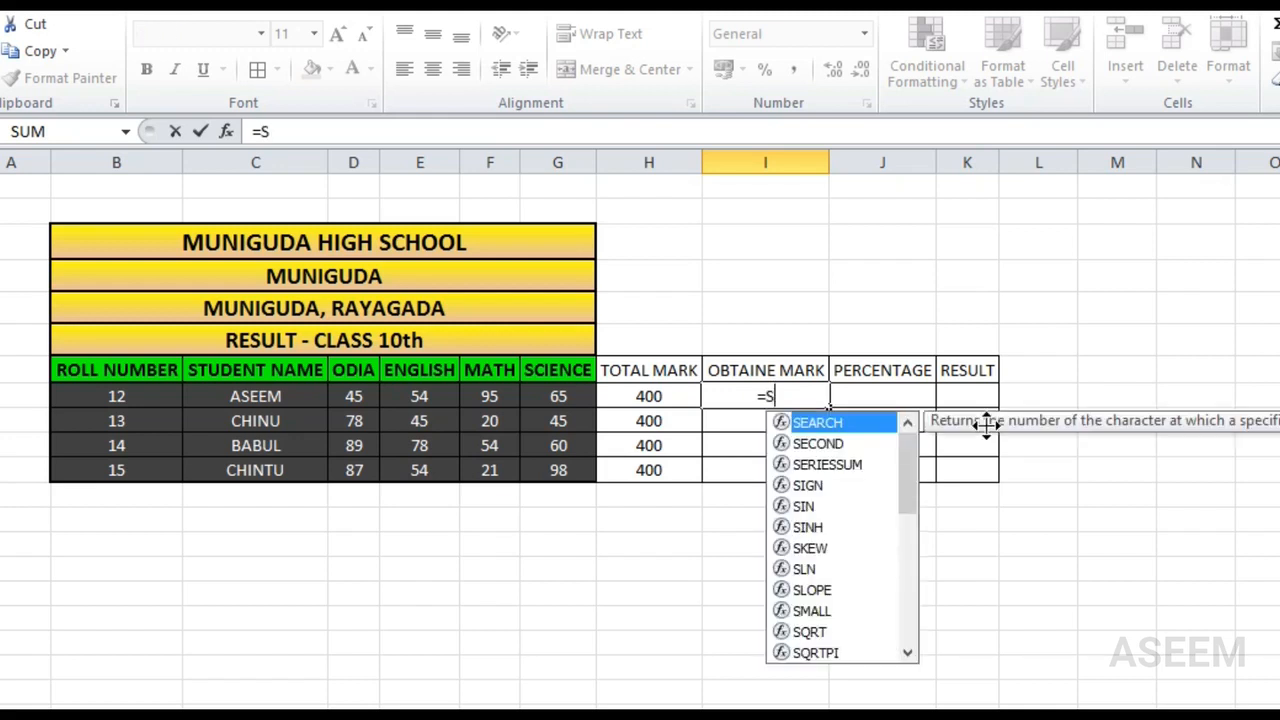
pyautogui.write('UM')
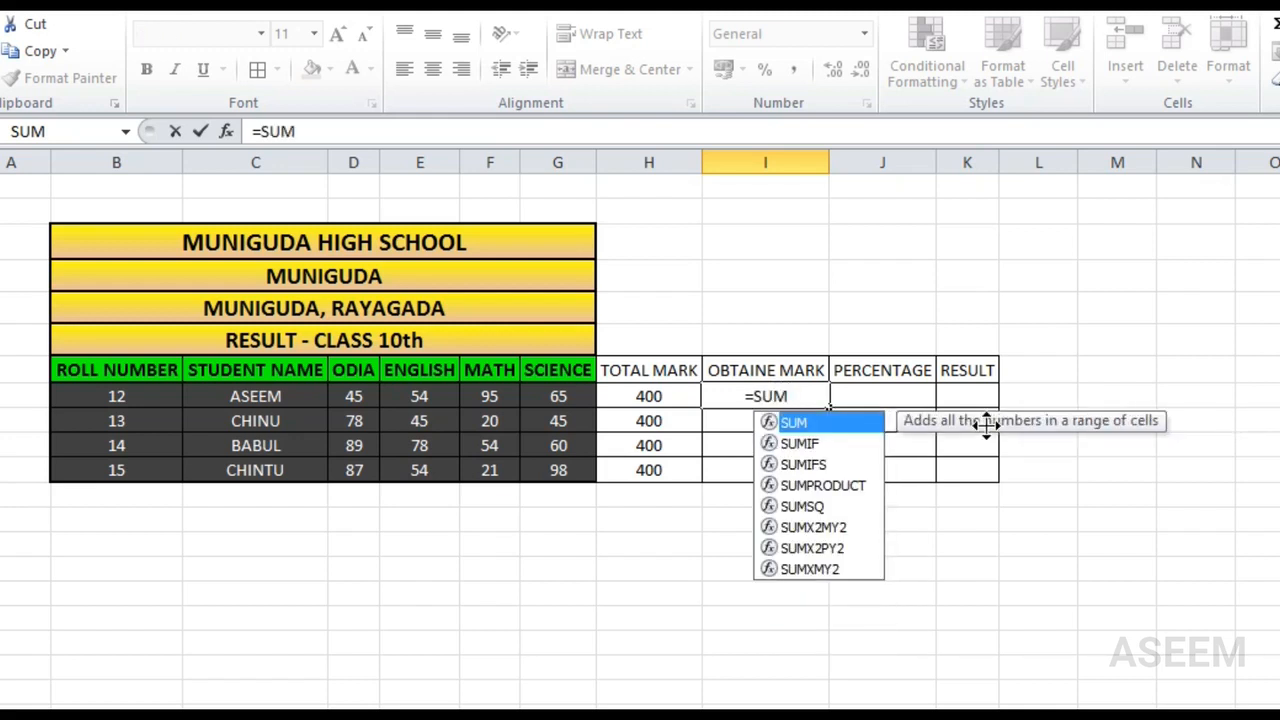
pyautogui.write('(')
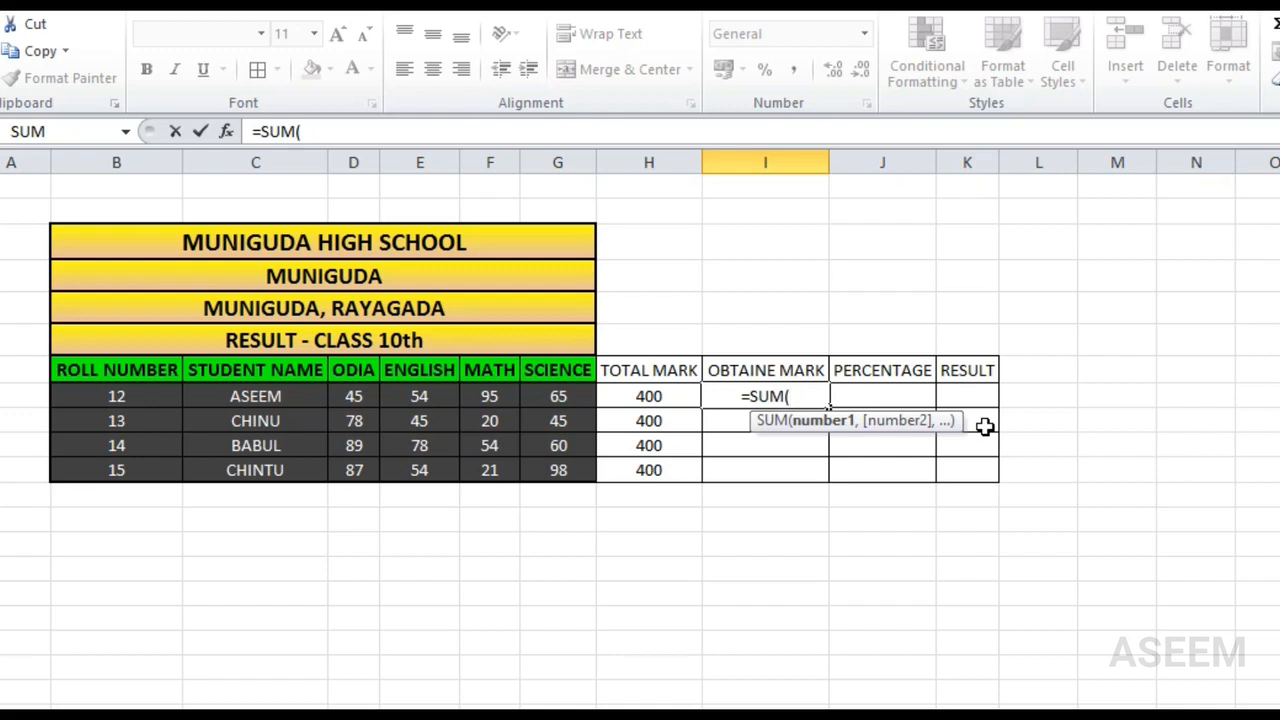
pyautogui.click(362, 397)
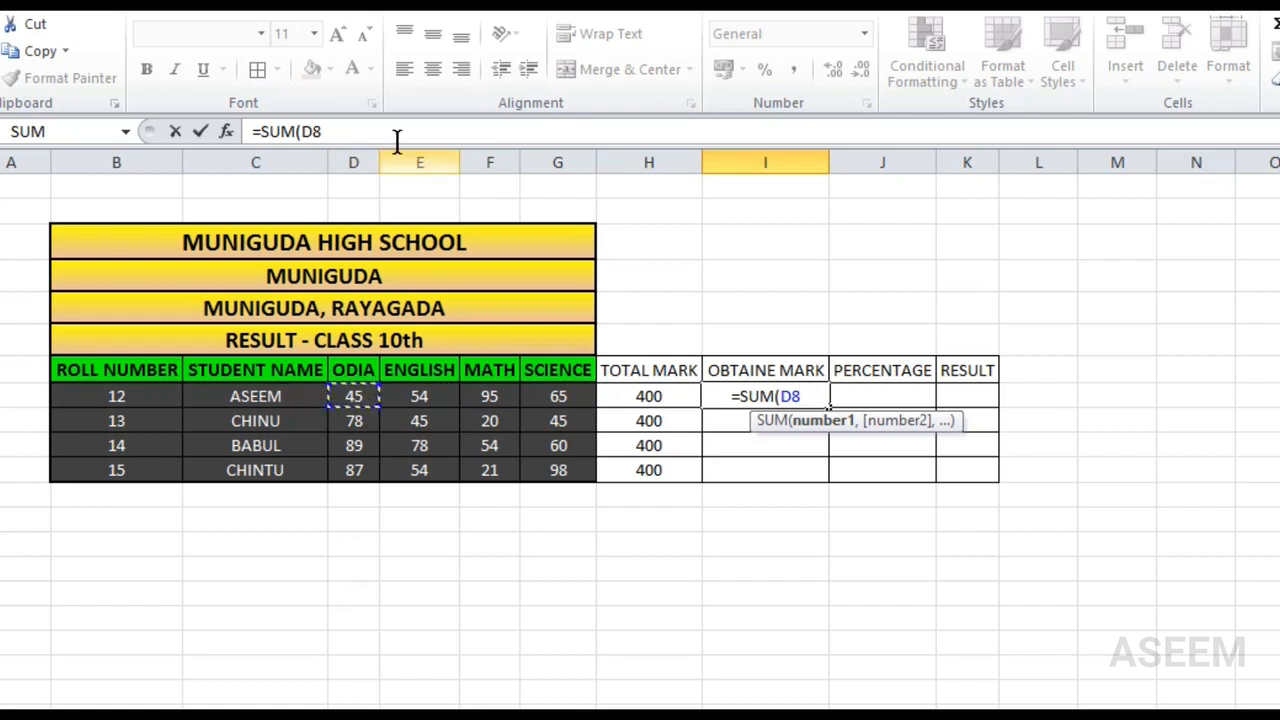
pyautogui.click(384, 413)
pyautogui.click(369, 400)
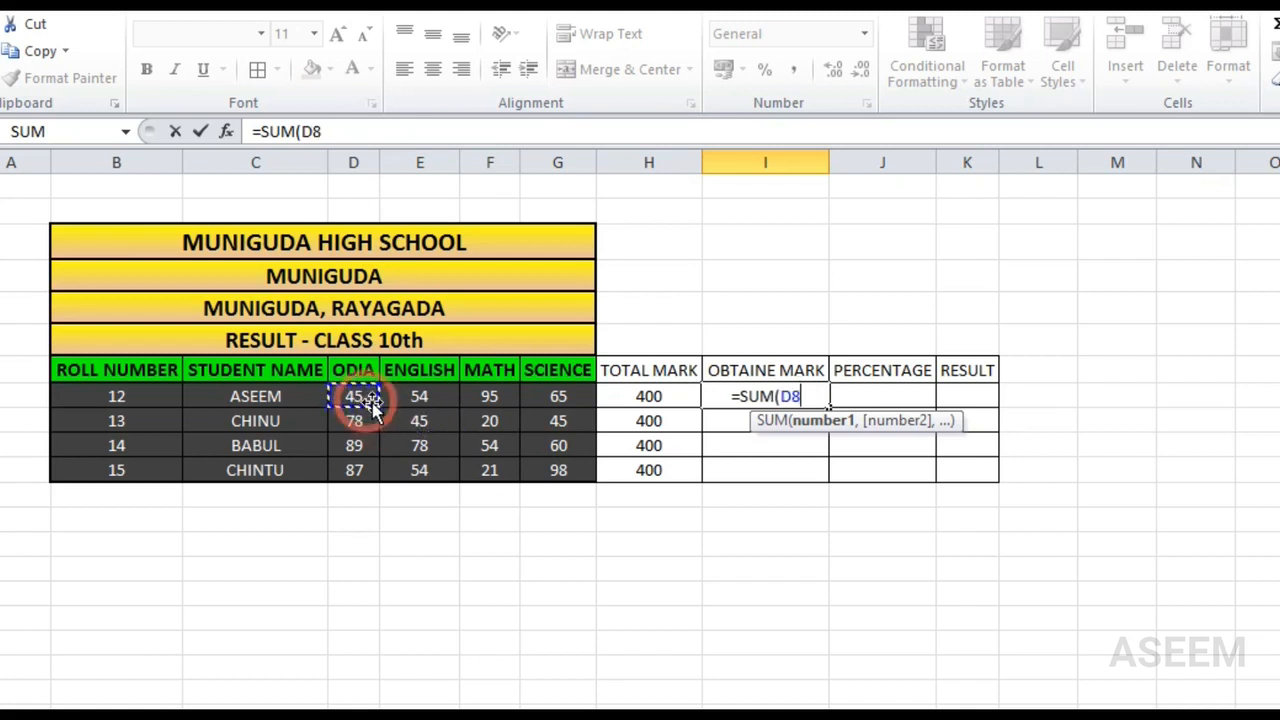
pyautogui.moveTo(372, 401); pyautogui.dragTo(578, 403)
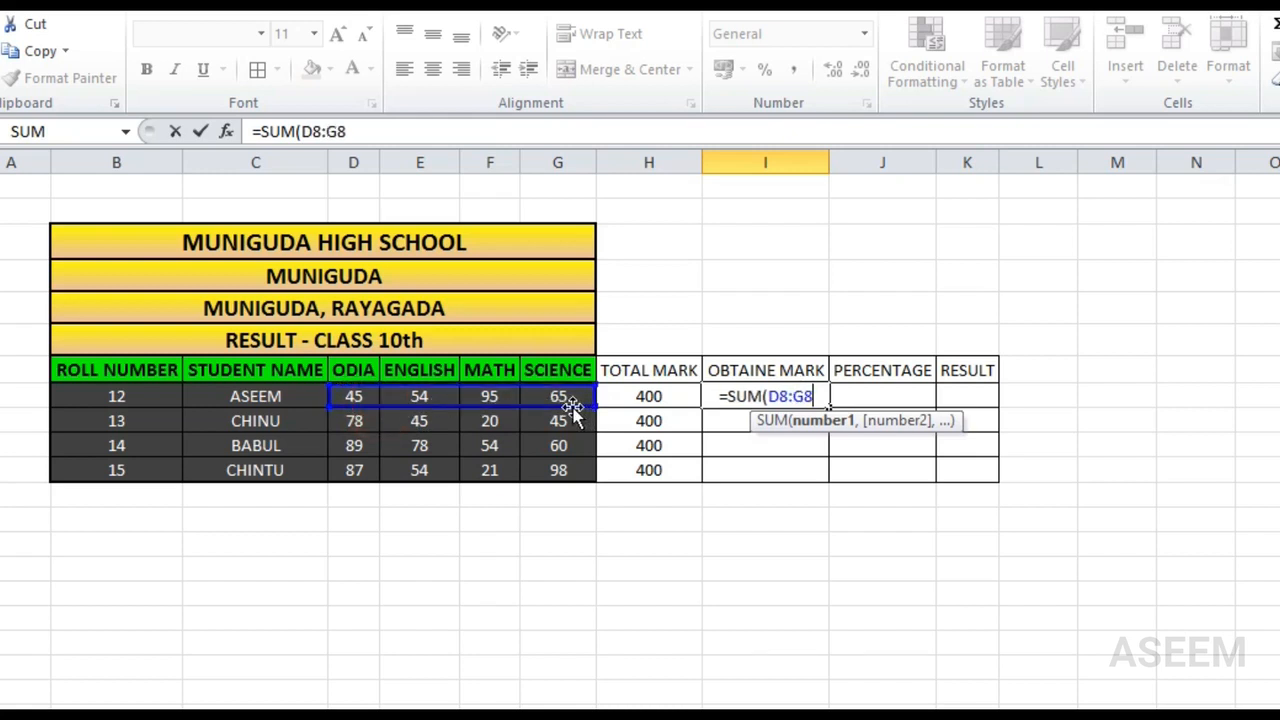
pyautogui.write(')')
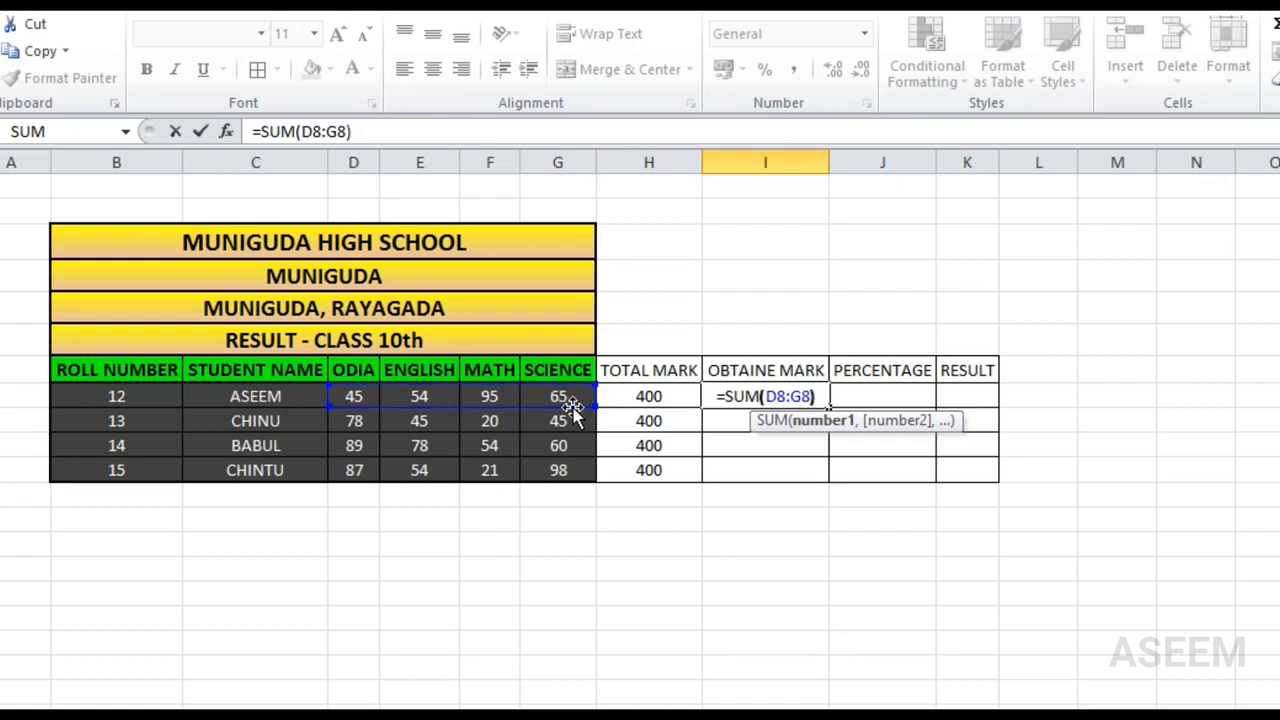
pyautogui.press('Tab')
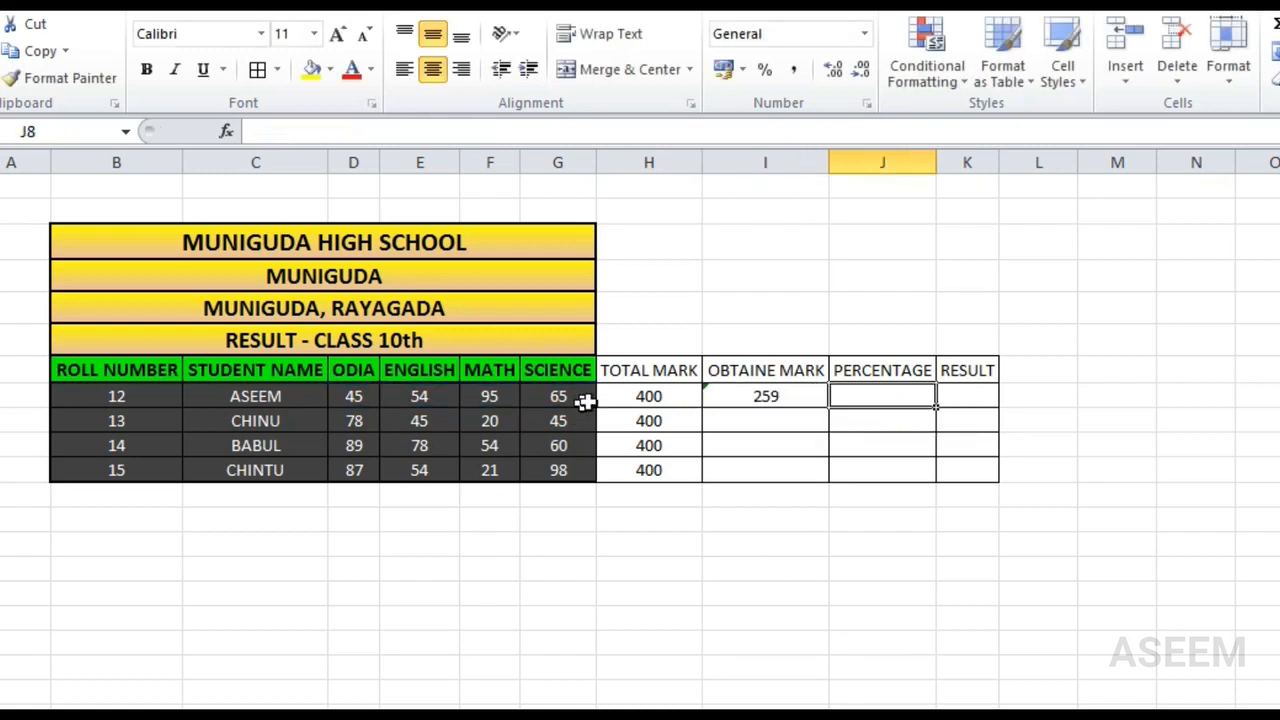
pyautogui.click(766, 393)
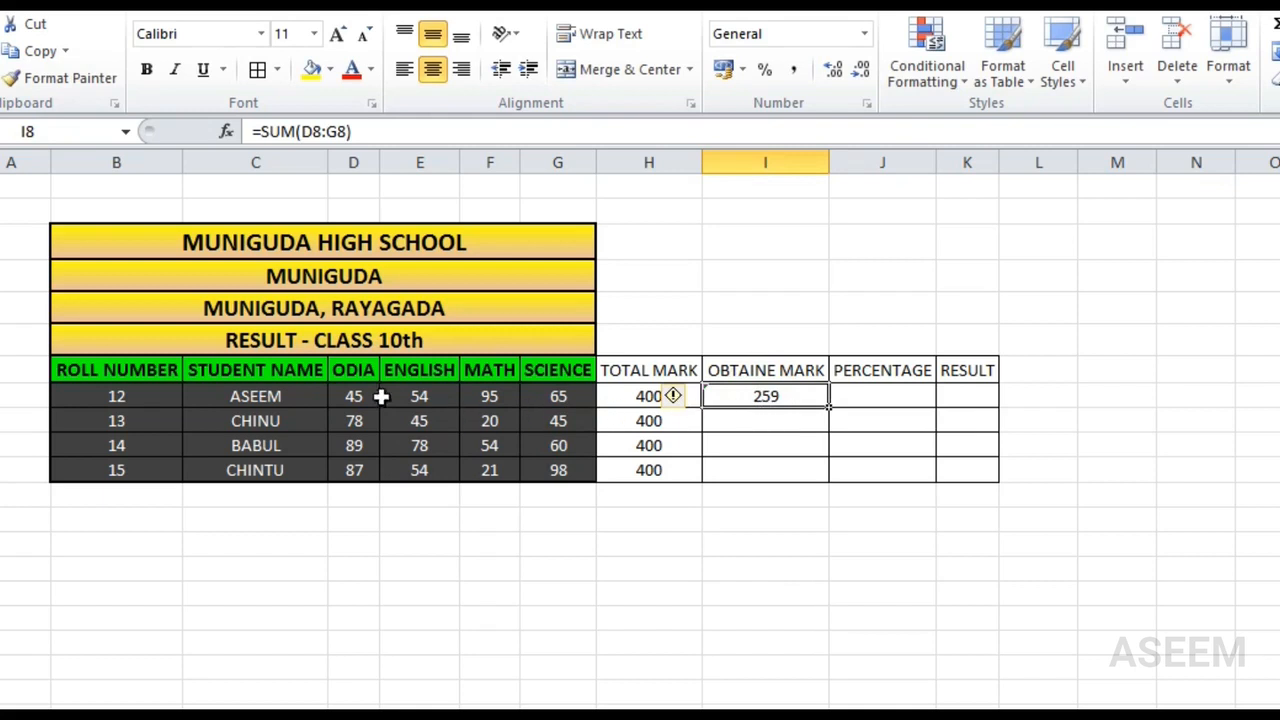
# Calculate the second student's obtained mark in I9 by summing the four subject marks in D9:G9.
pyautogui.click(735, 418)
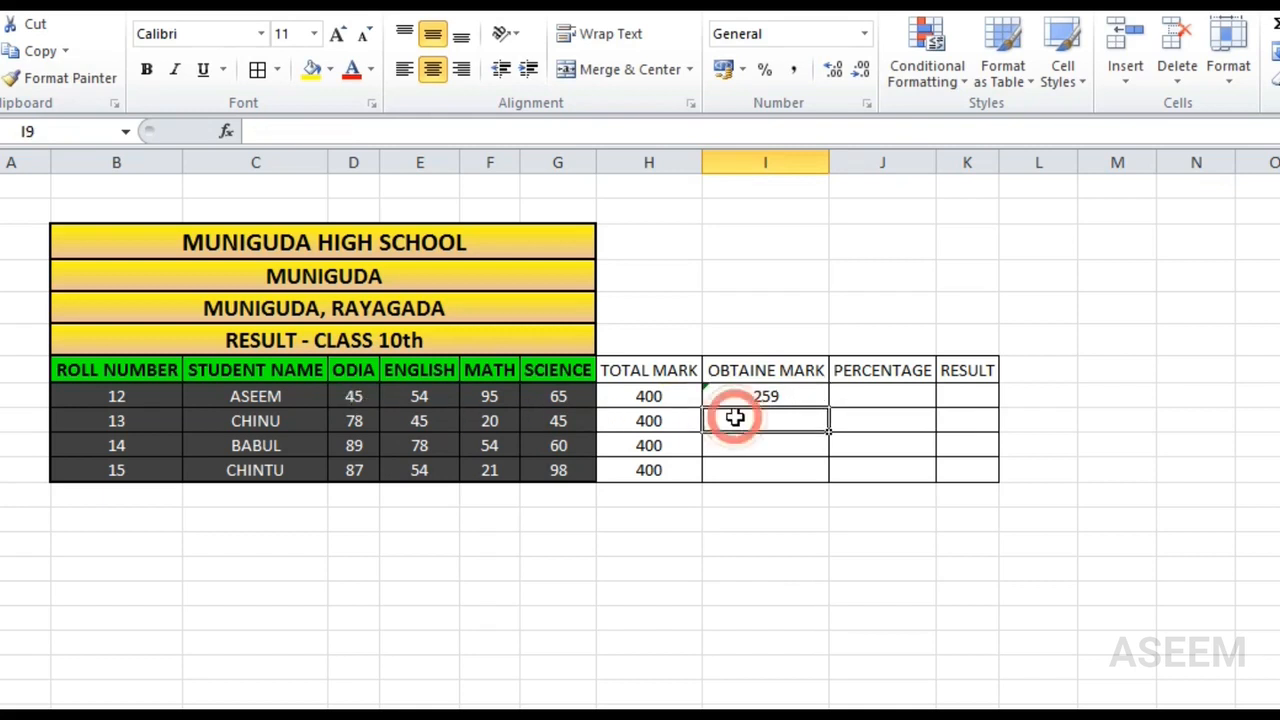
pyautogui.write('=')
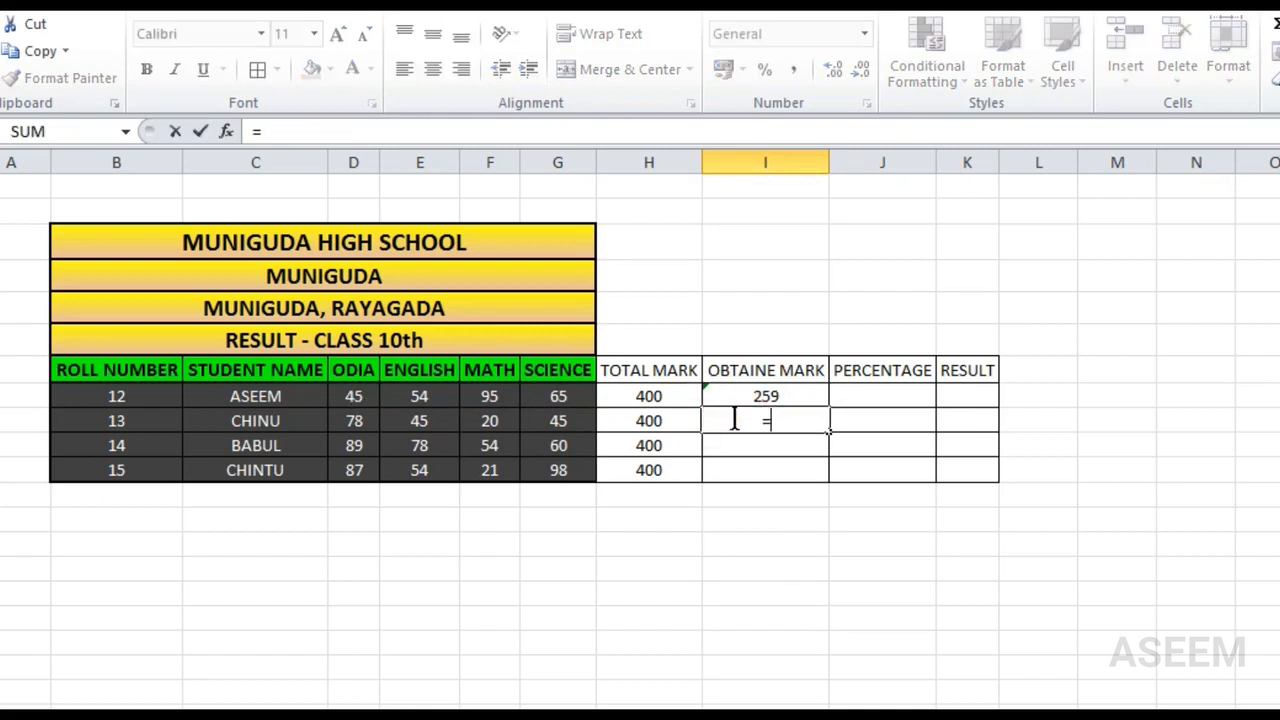
pyautogui.write('SUM')
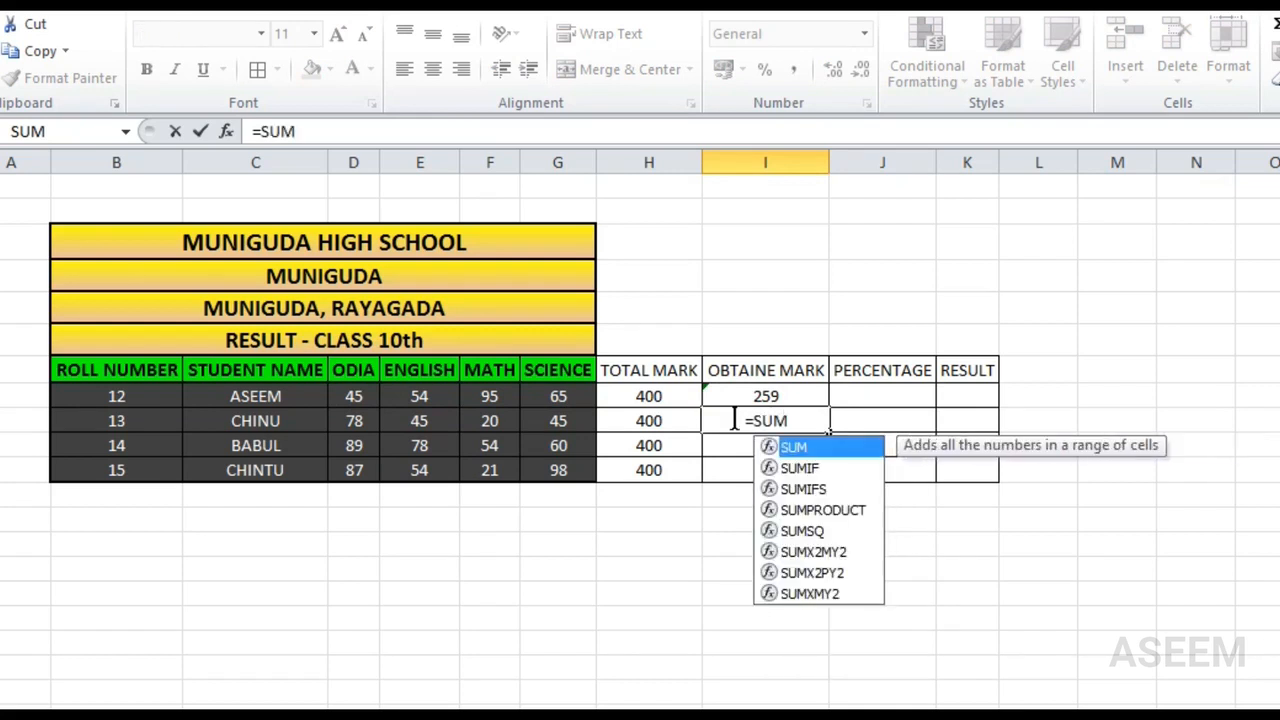
pyautogui.write('(')
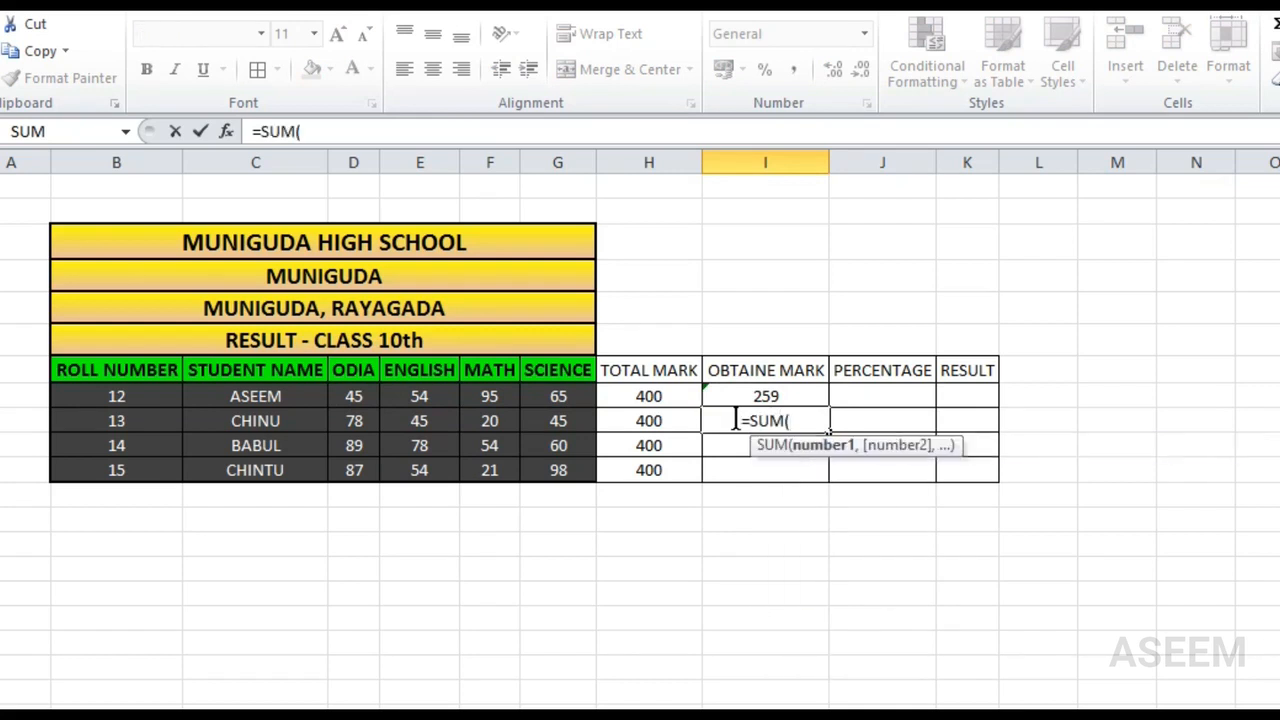
pyautogui.click(360, 424)
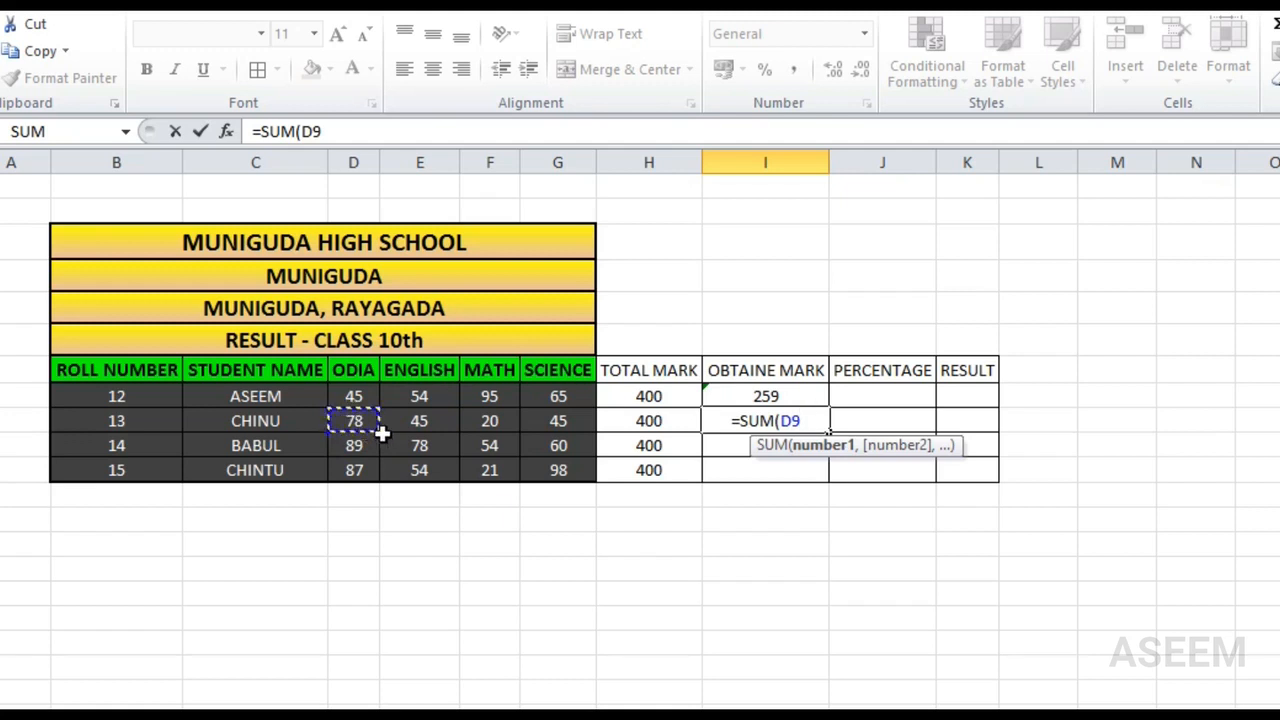
pyautogui.moveTo(381, 432); pyautogui.dragTo(572, 428)
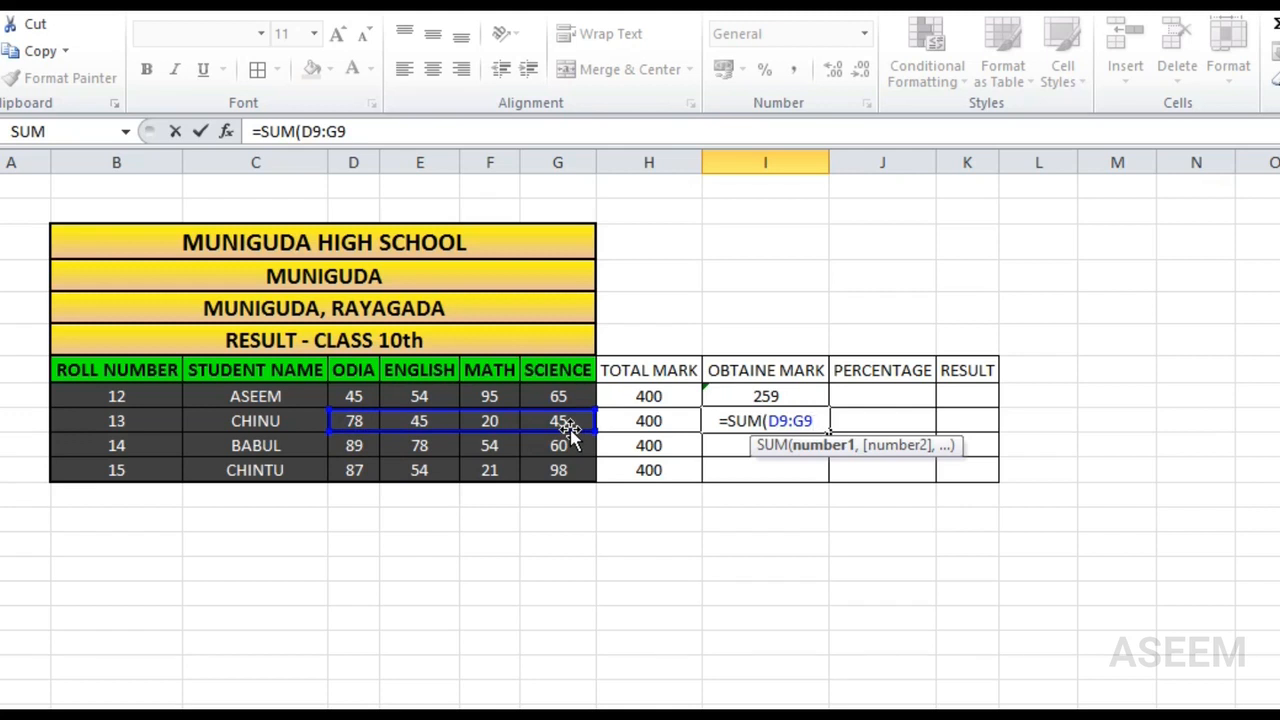
pyautogui.click(890, 421)
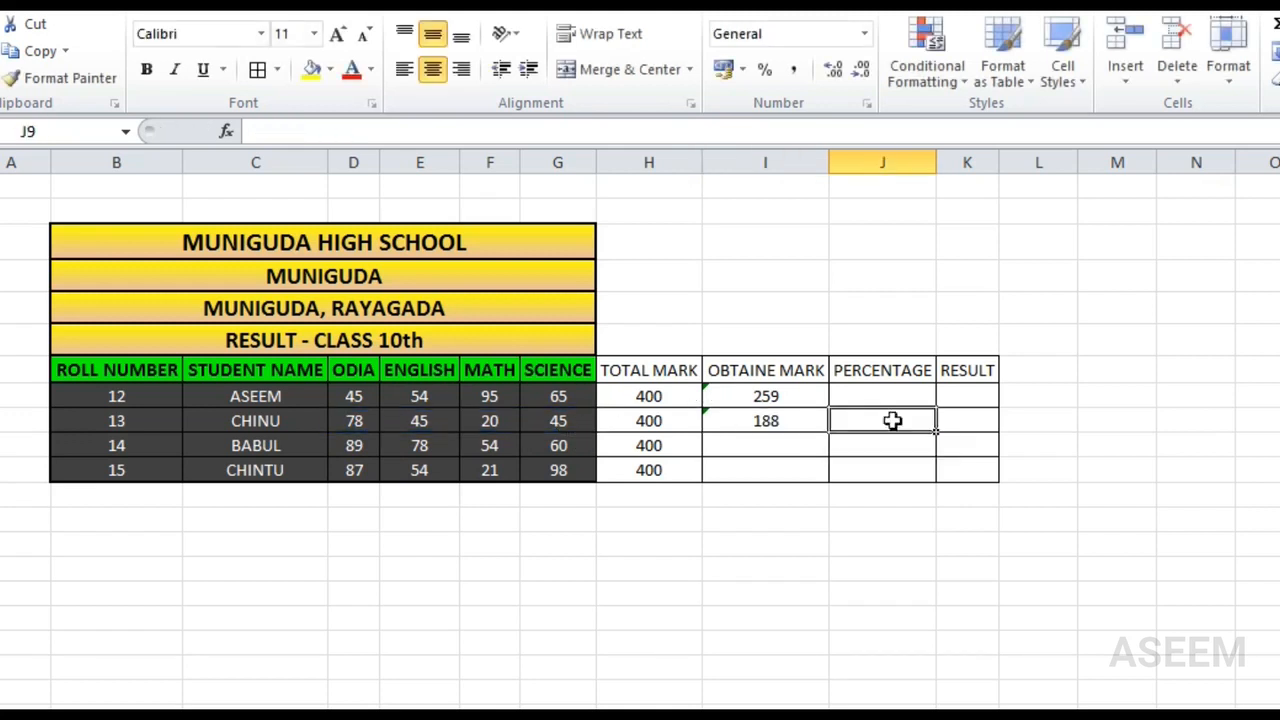
# Fill the obtained-mark formula from I8 down through I11 and check the copied formulas for the other students.
pyautogui.click(810, 398)
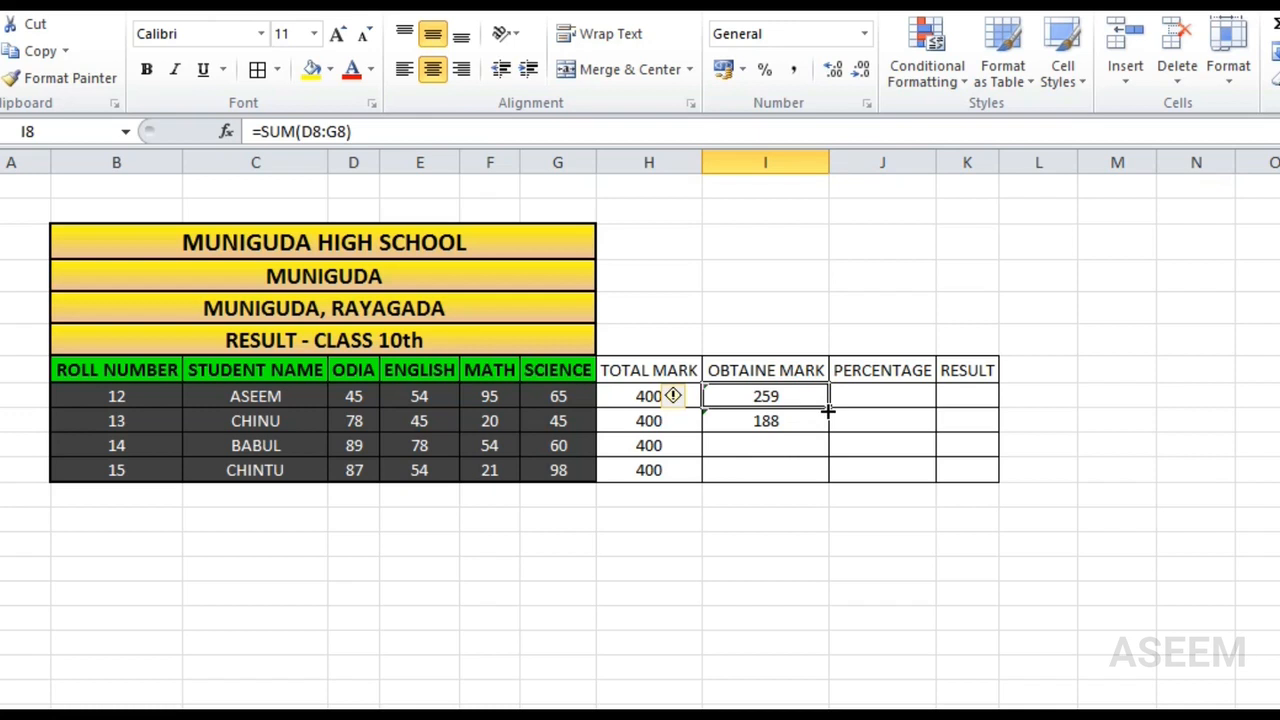
pyautogui.moveTo(827, 410); pyautogui.dragTo(825, 420)
pyautogui.doubleClick(828, 433)
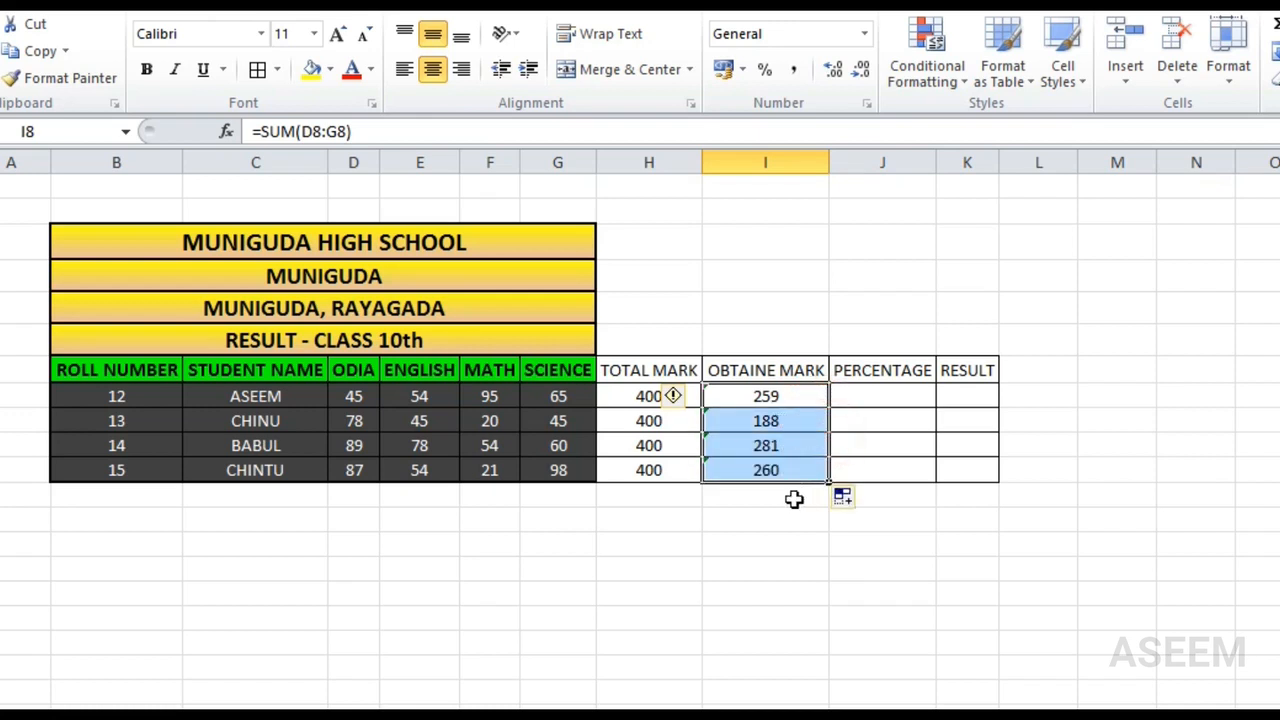
pyautogui.press('Return')
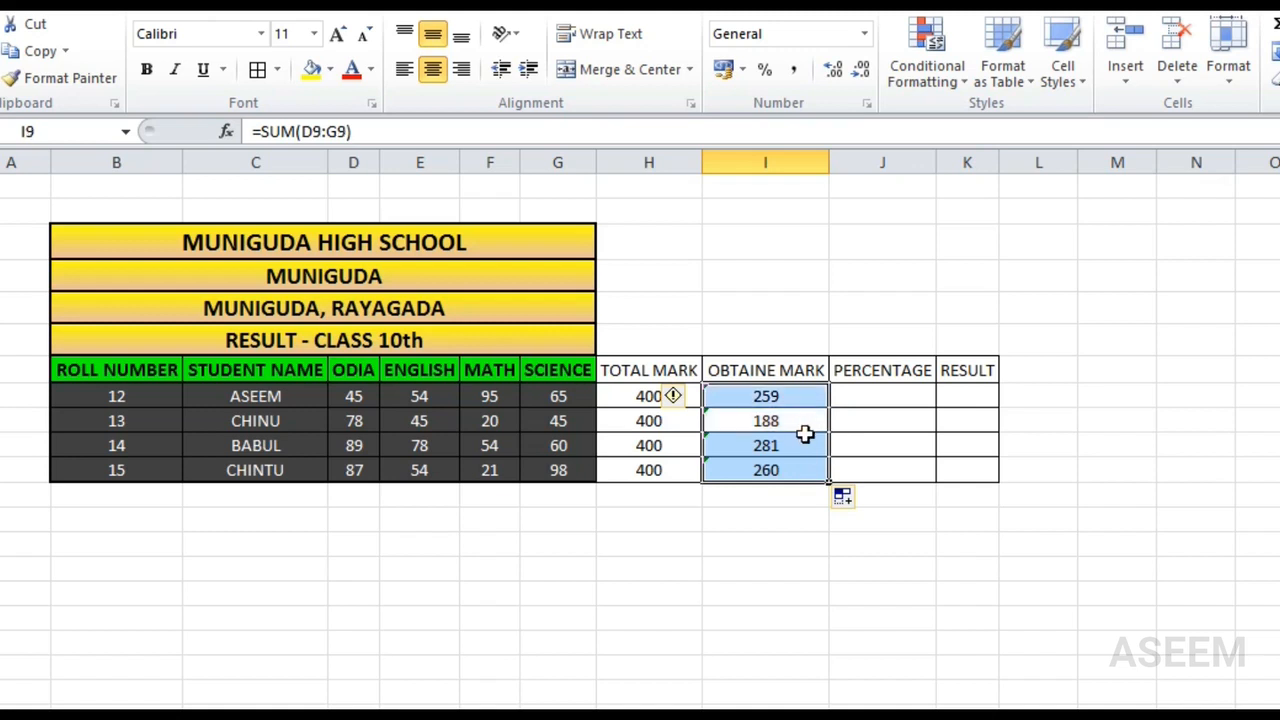
pyautogui.click(806, 427)
pyautogui.click(790, 443)
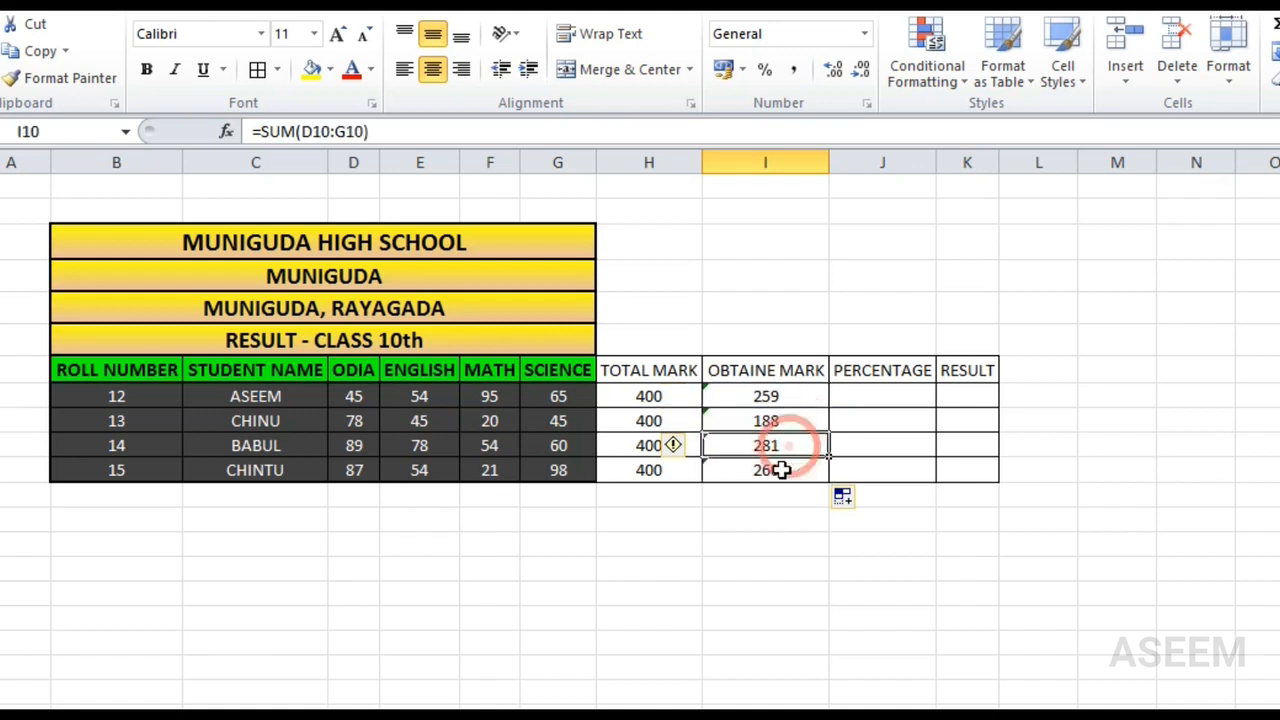
pyautogui.click(780, 470)
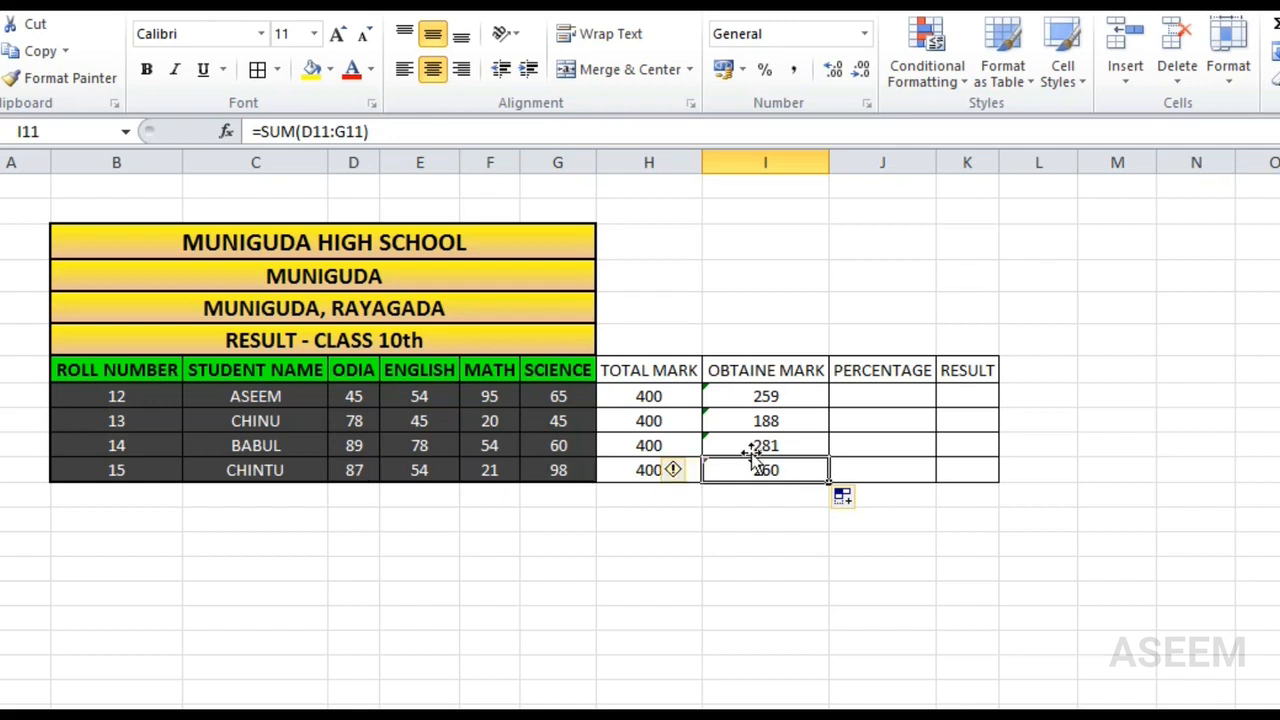
pyautogui.press('Right')
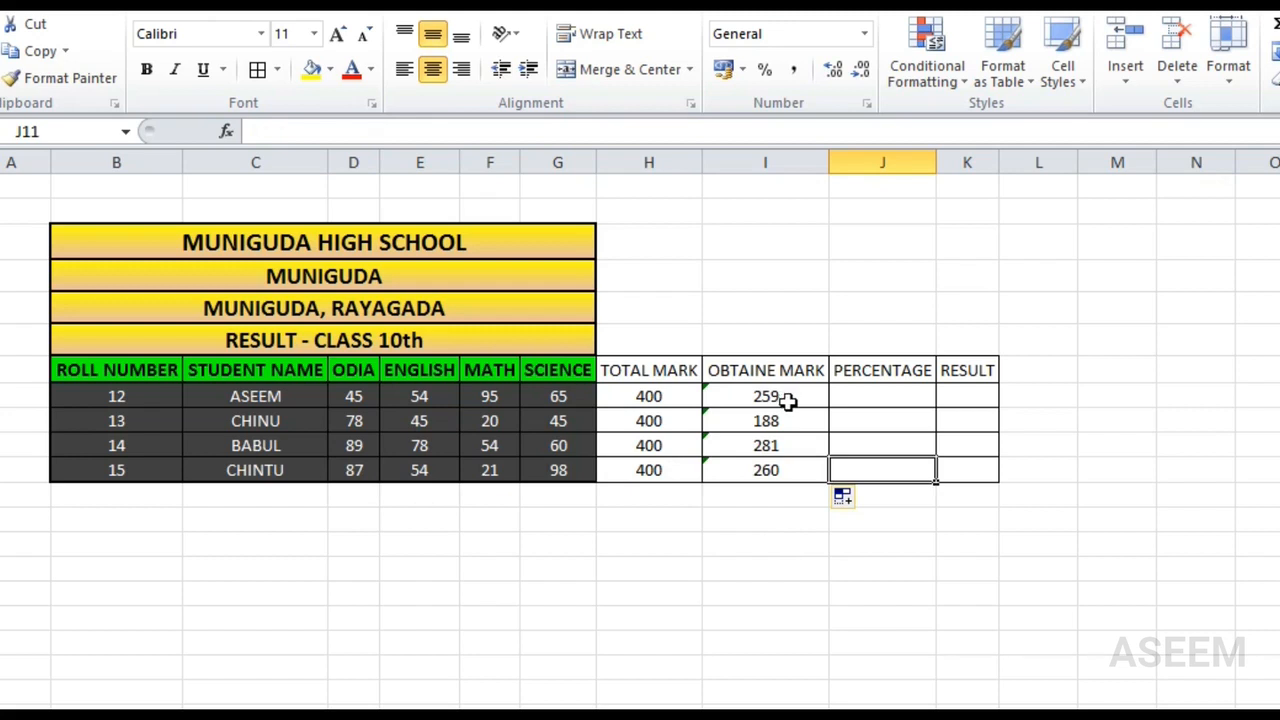
# Calculate the first student's percentage in J8 from the obtained and total marks with =I8/H8*100.
pyautogui.click(875, 396)
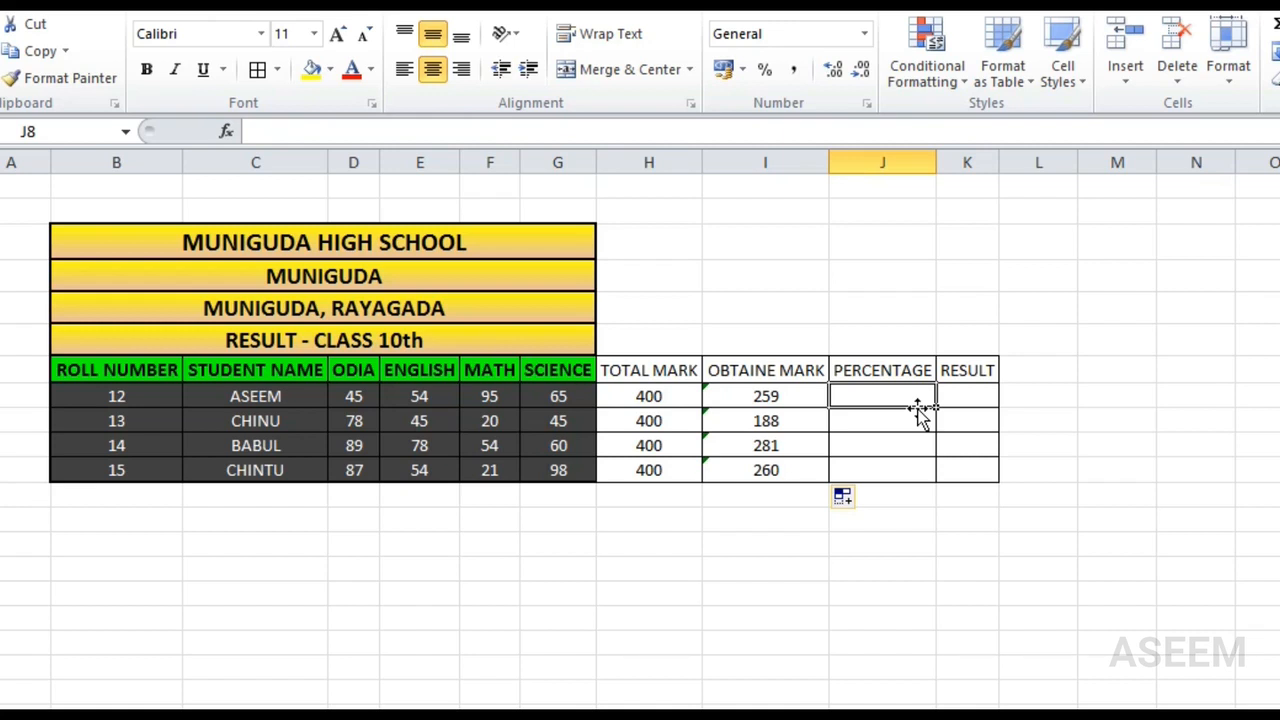
pyautogui.write('=')
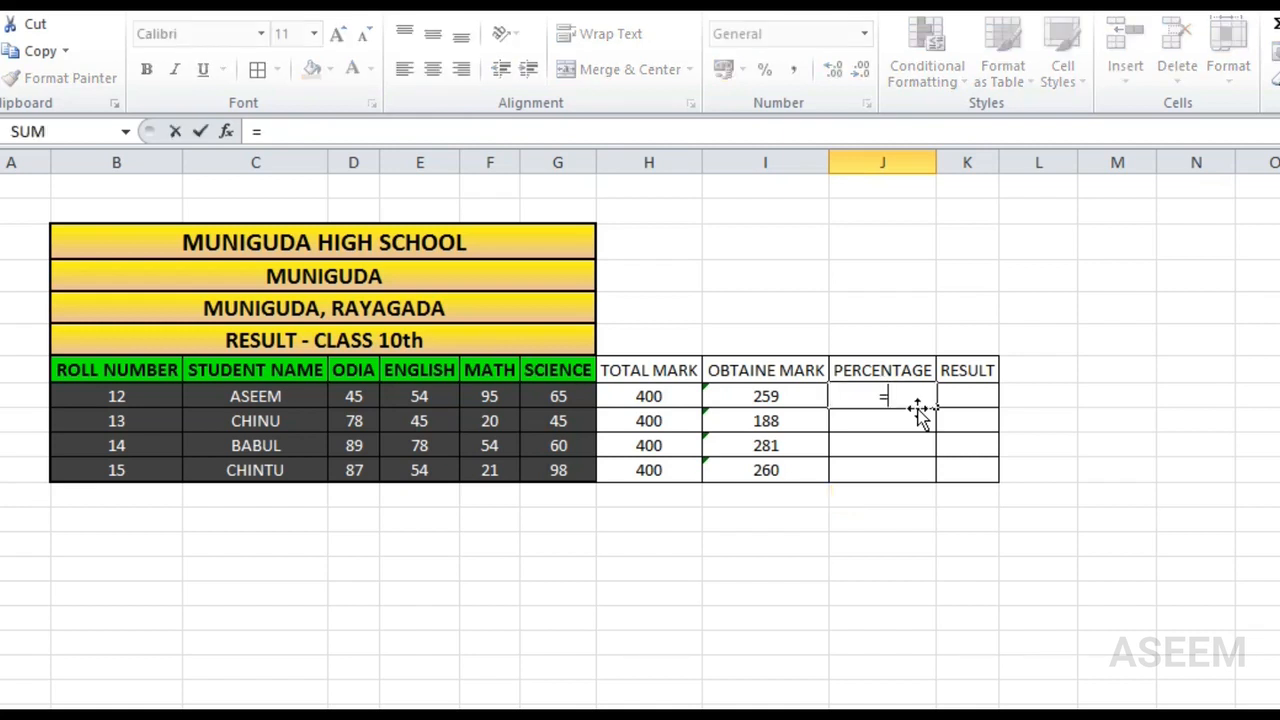
pyautogui.click(800, 396)
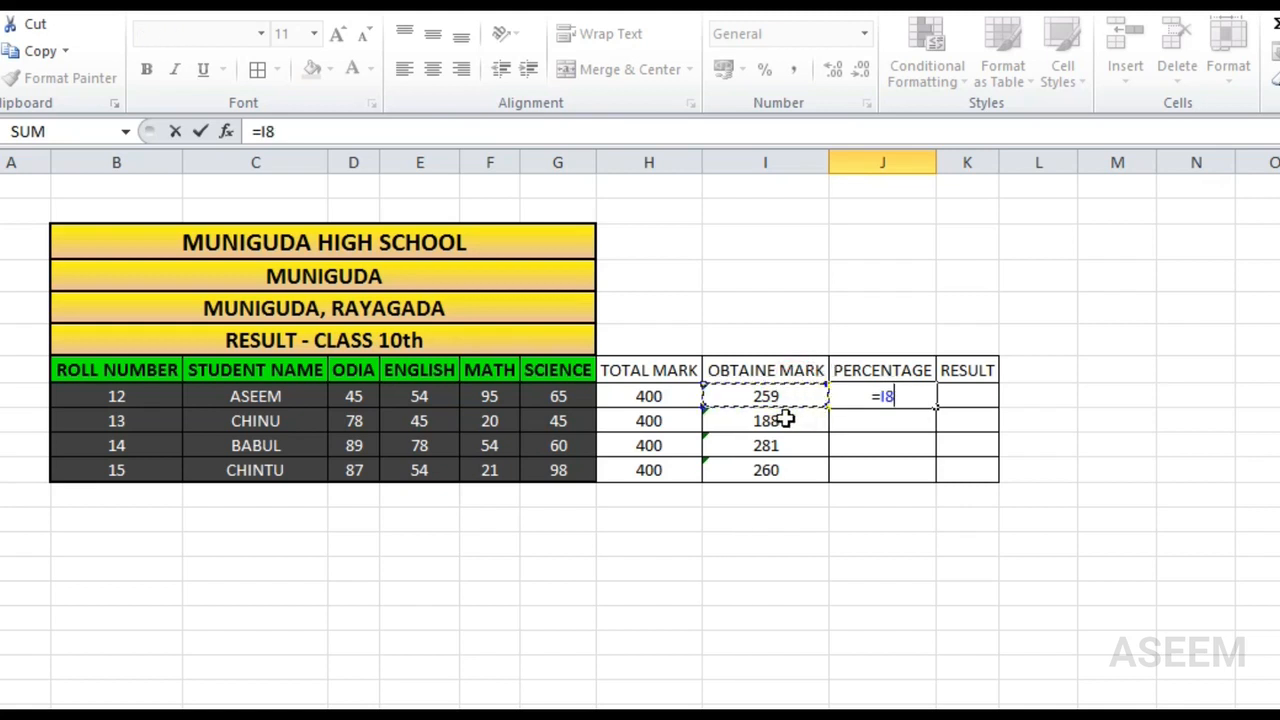
pyautogui.write('/')
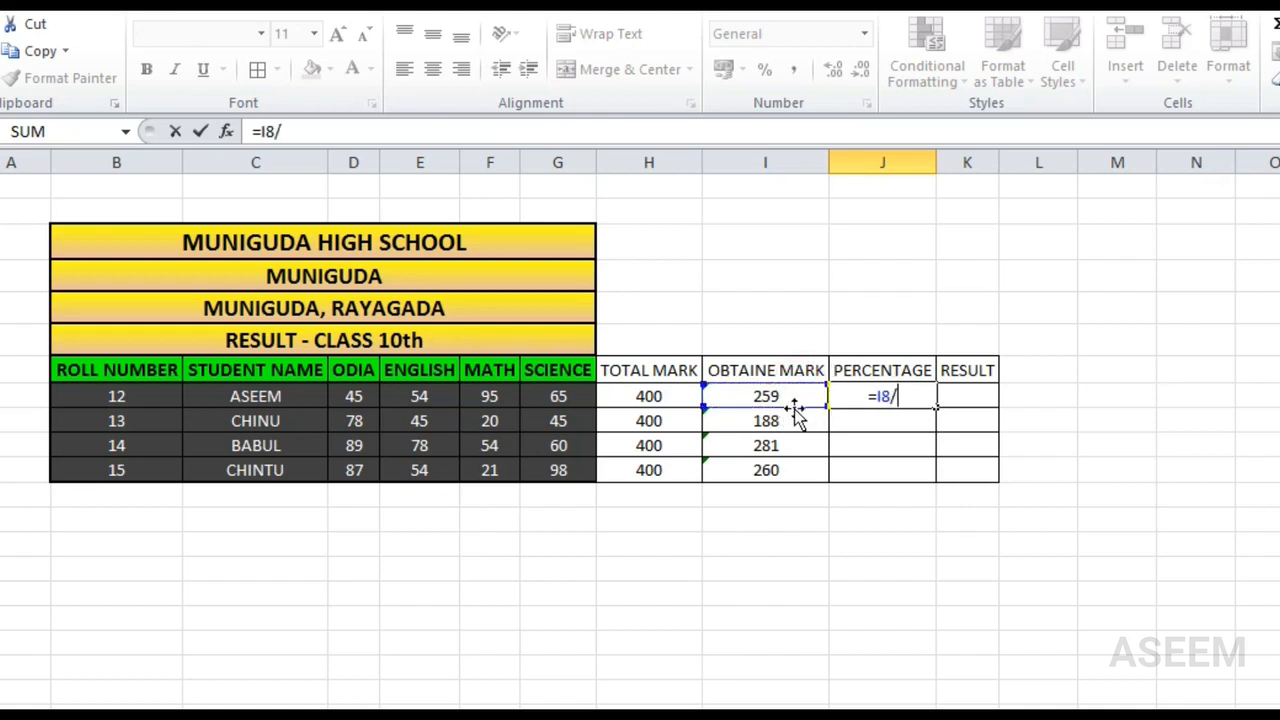
pyautogui.click(652, 397)
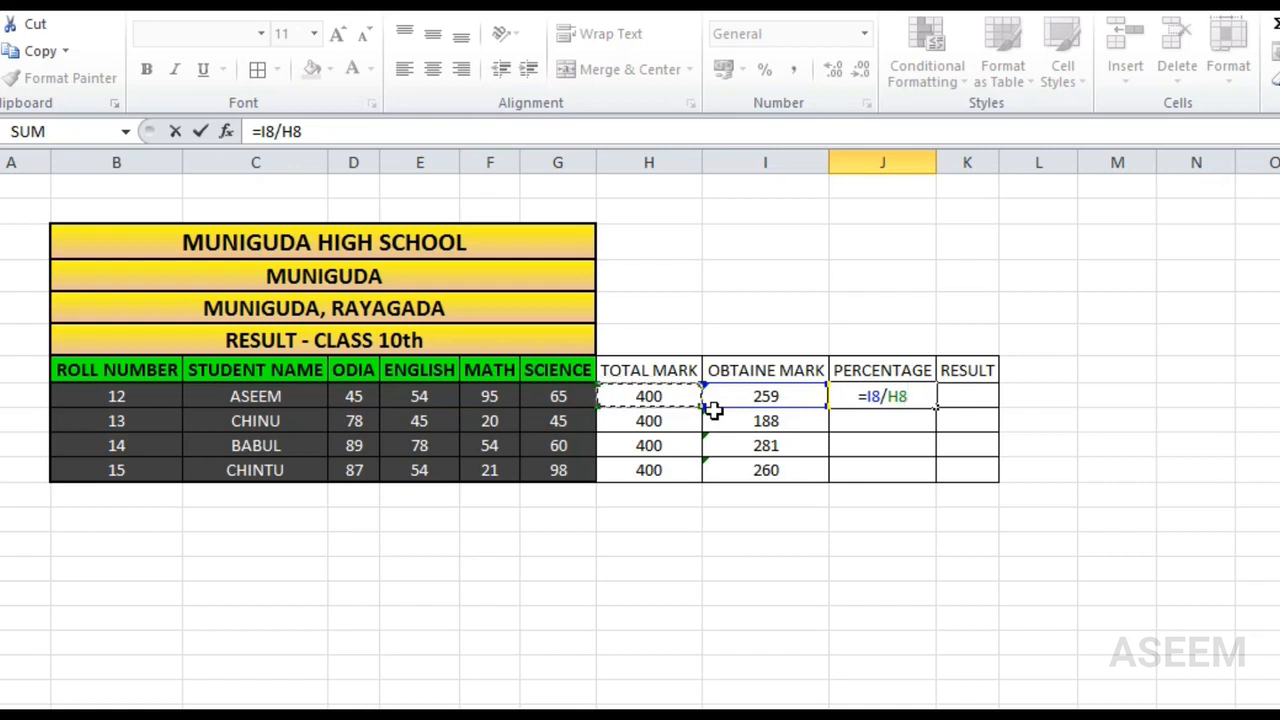
pyautogui.write('*')
pyautogui.write('100')
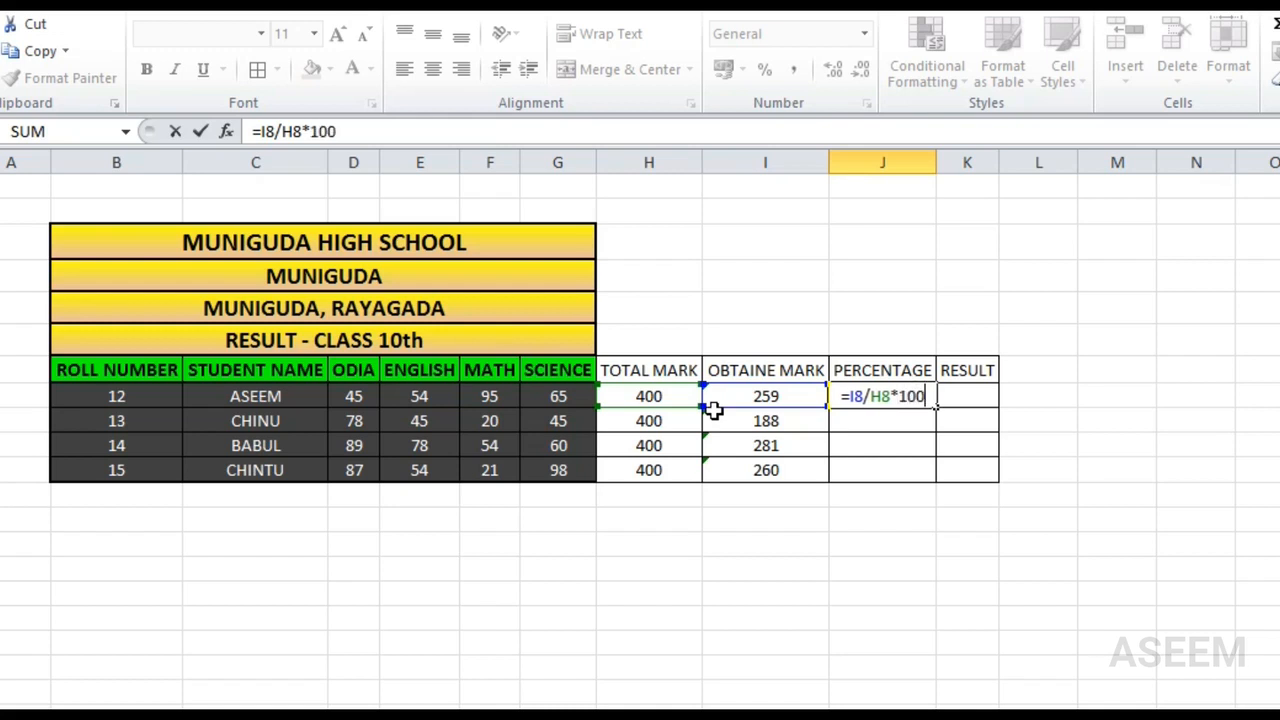
pyautogui.press('Tab')
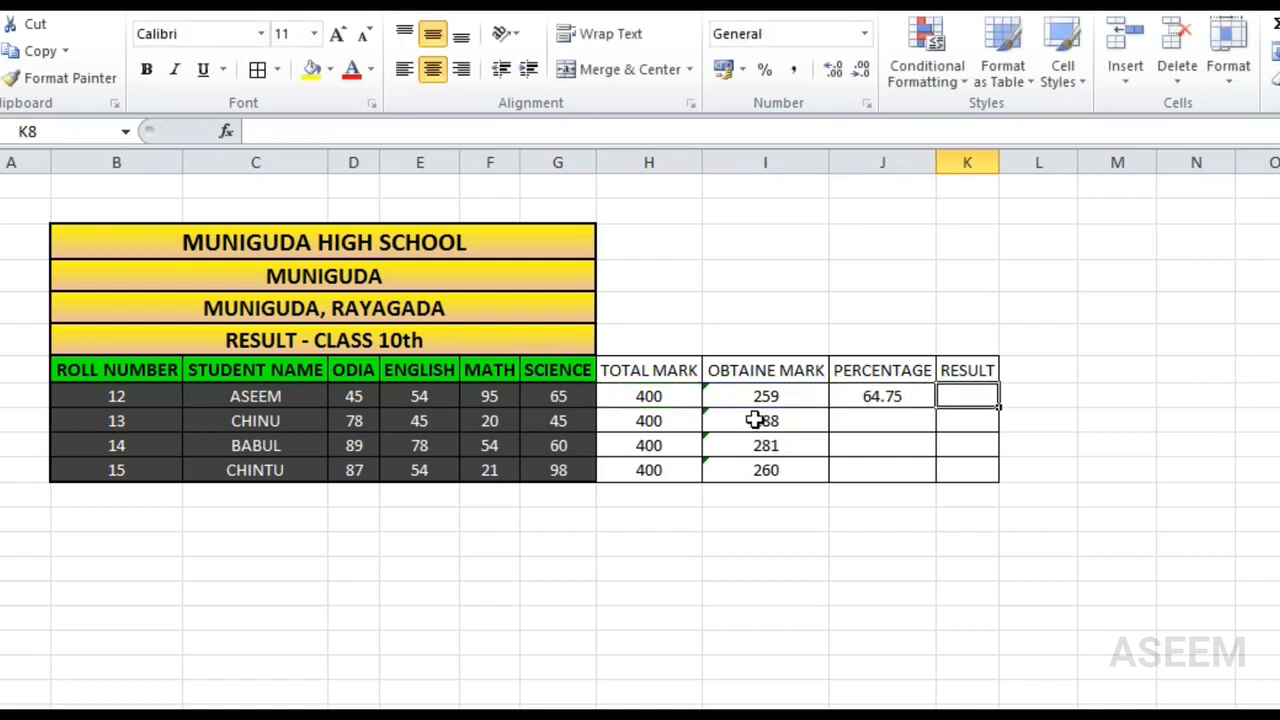
# Fill the percentage formula from J8 down through J11 for the remaining students.
pyautogui.click(887, 395)
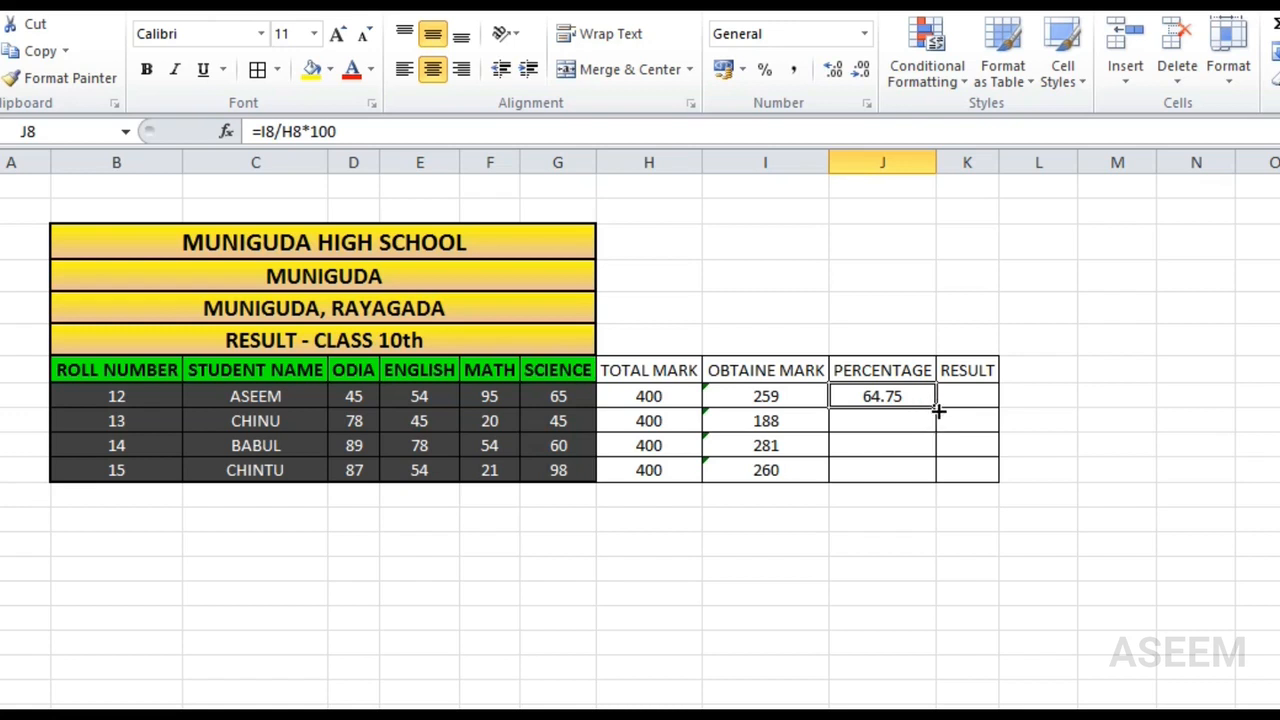
pyautogui.click(926, 413)
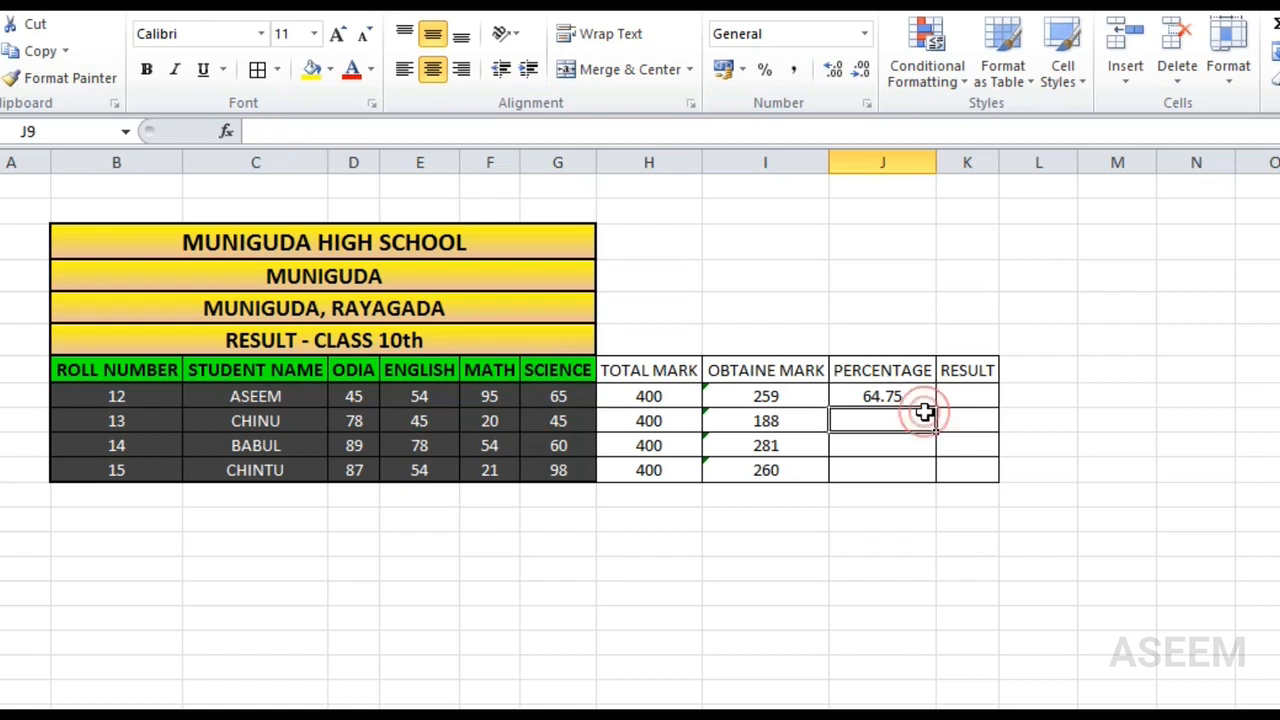
pyautogui.click(910, 399)
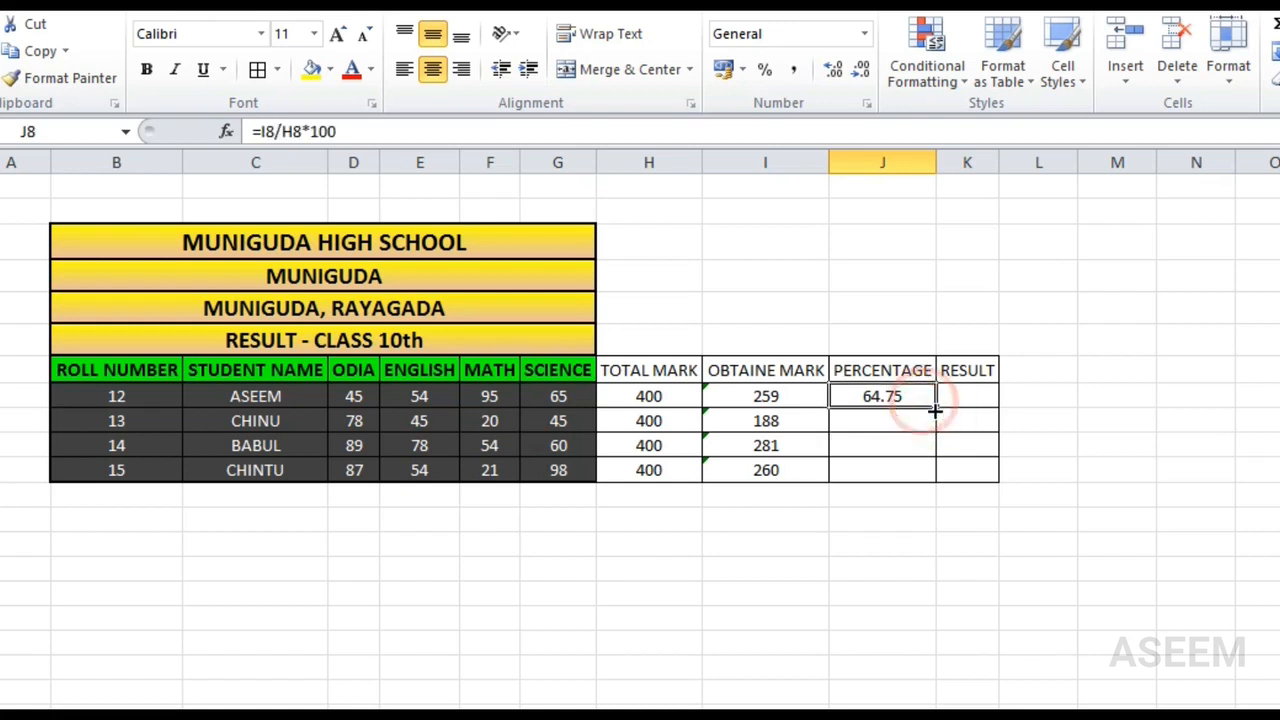
pyautogui.doubleClick(936, 409)
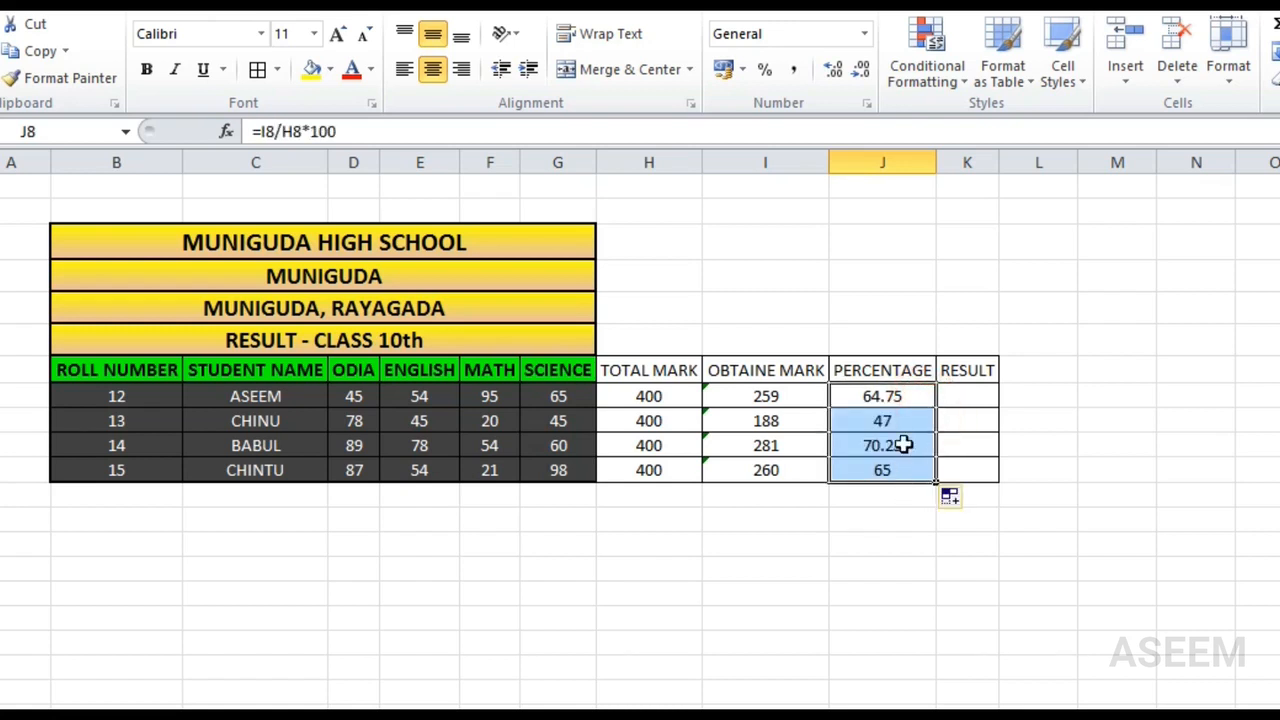
pyautogui.click(910, 405)
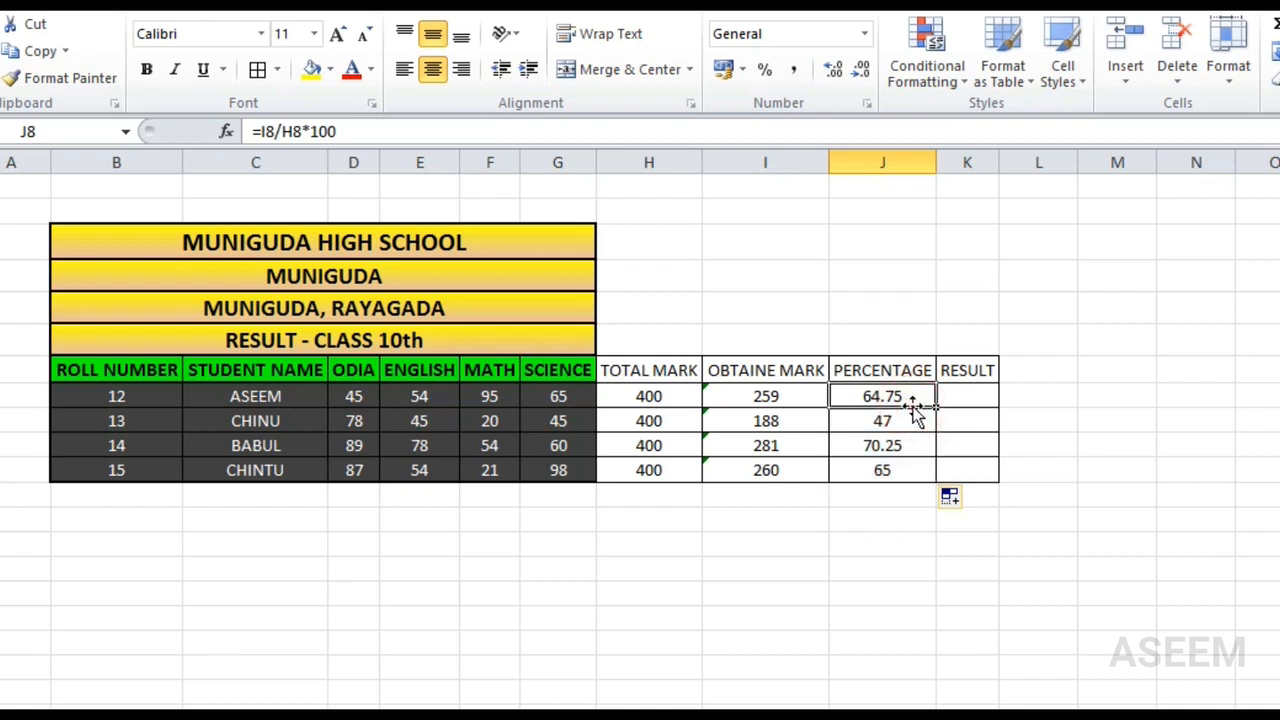
# Re-enter the last student's percentage in J11 as =I11/H11*100 and check the formula.
pyautogui.click(903, 467)
pyautogui.write('=')
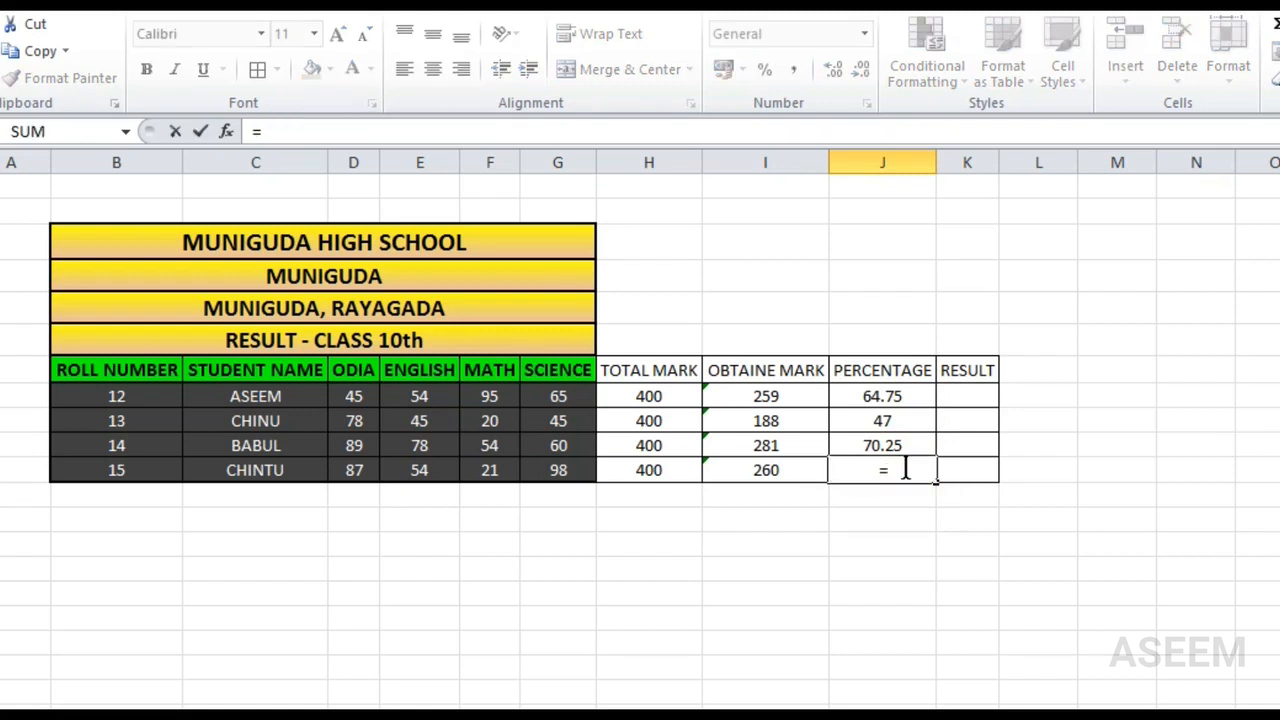
pyautogui.click(770, 468)
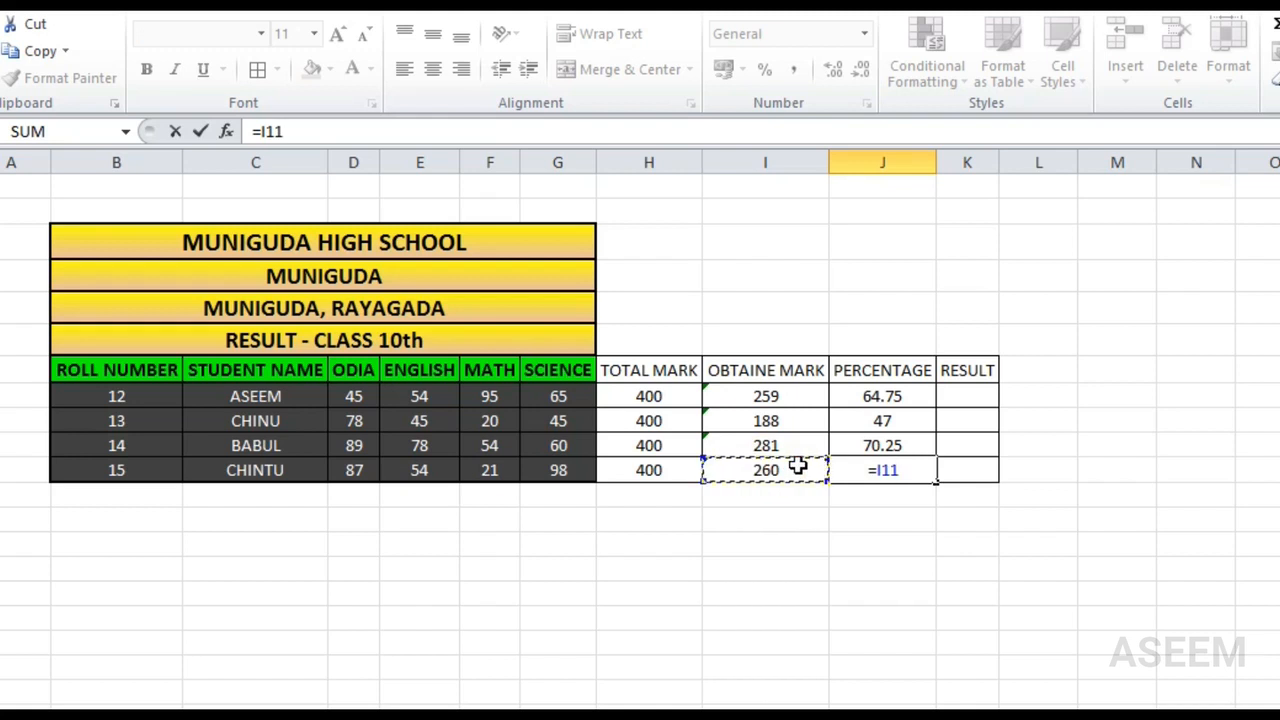
pyautogui.write('/')
pyautogui.click(667, 479)
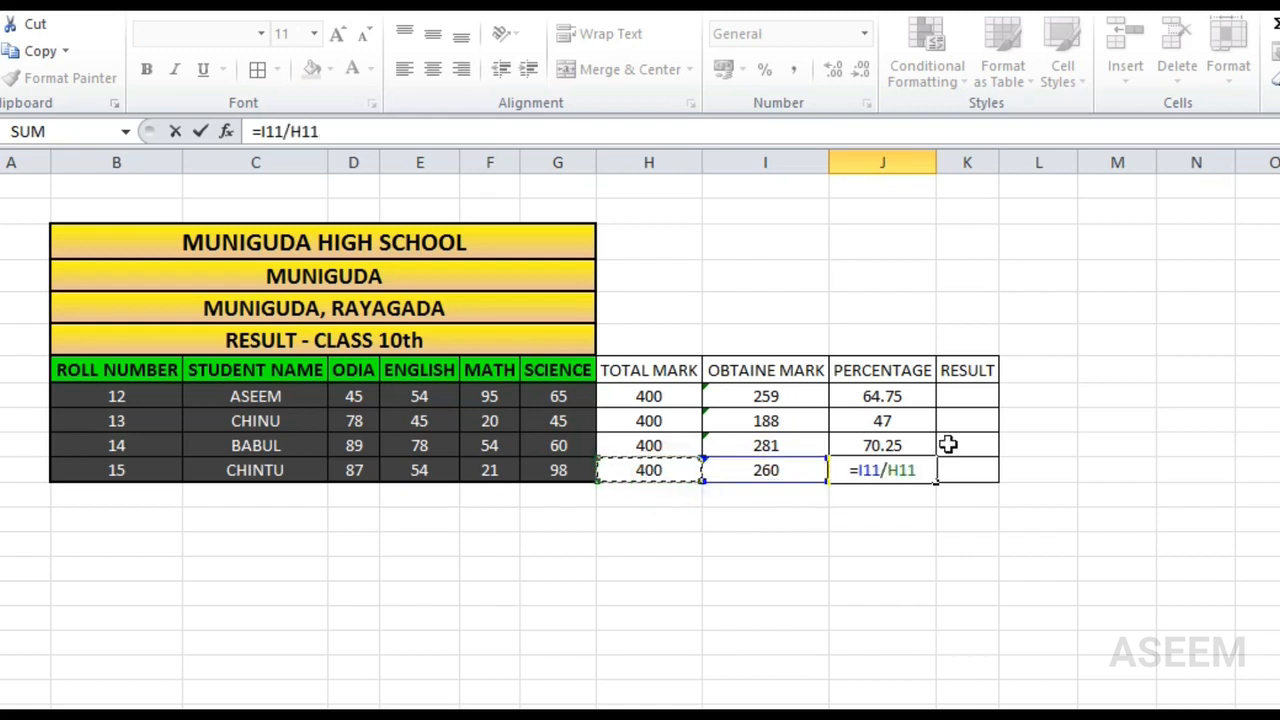
pyautogui.write('*')
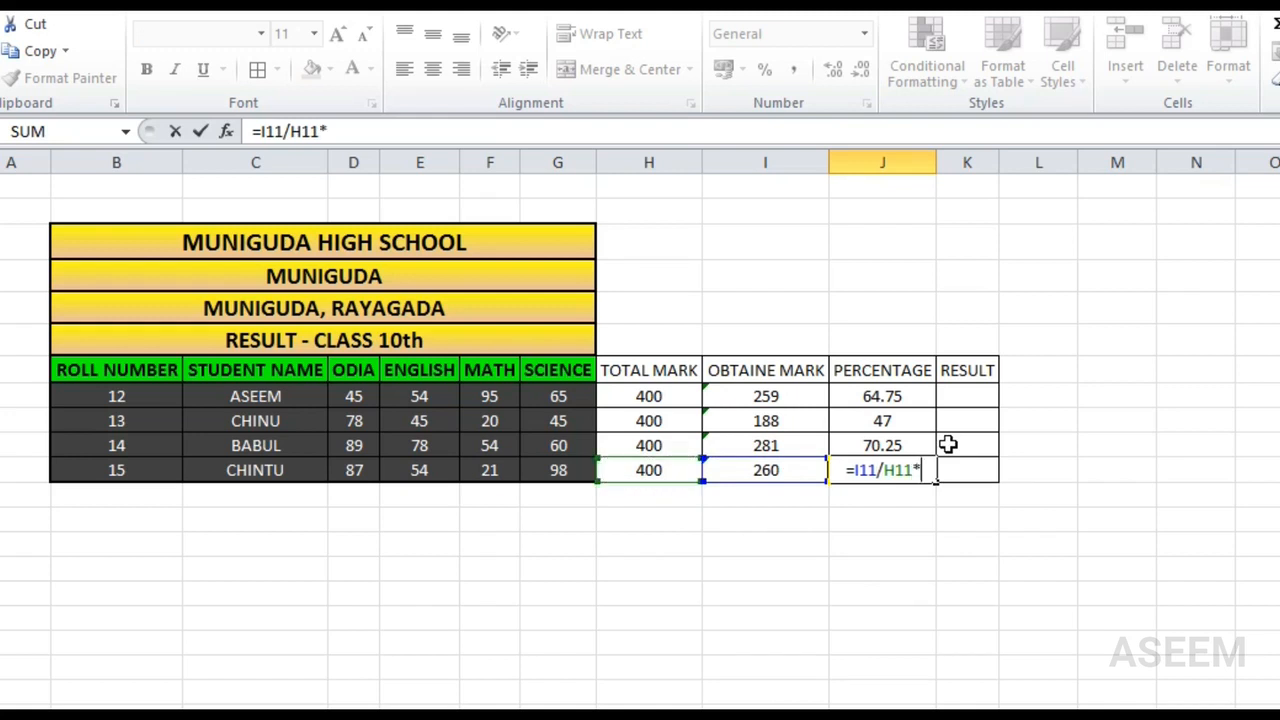
pyautogui.write('100')
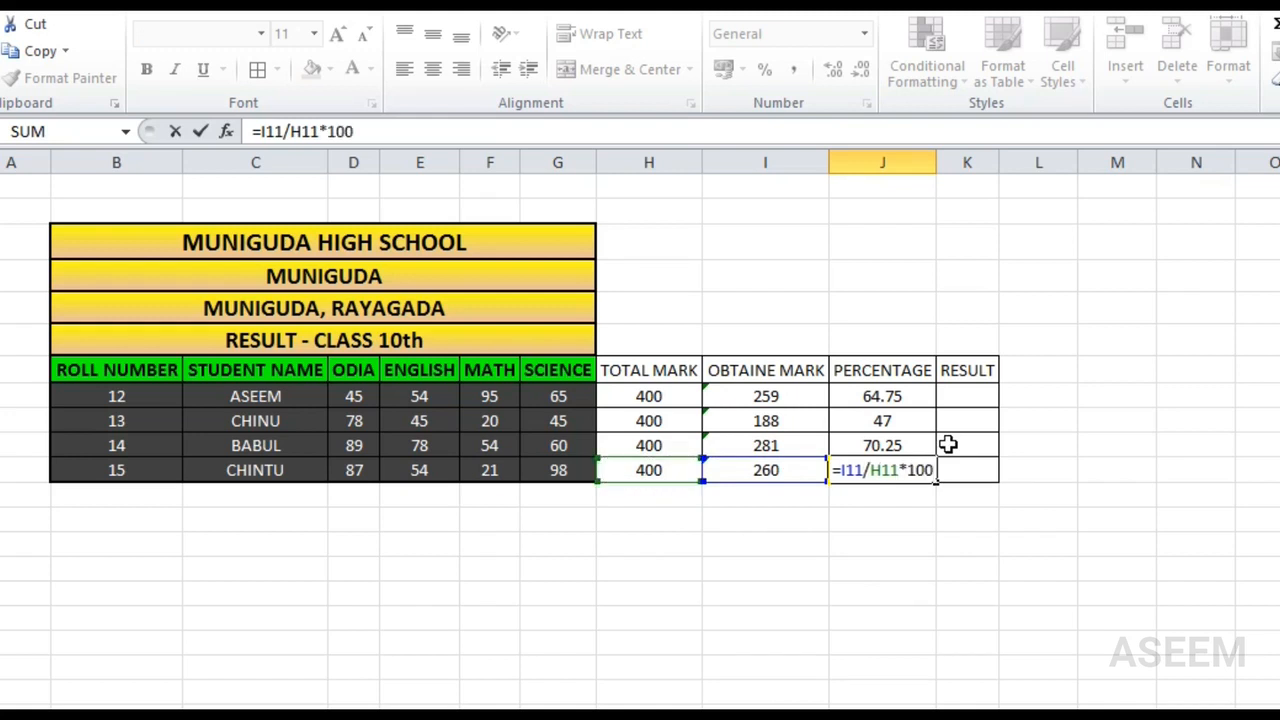
pyautogui.press('Tab')
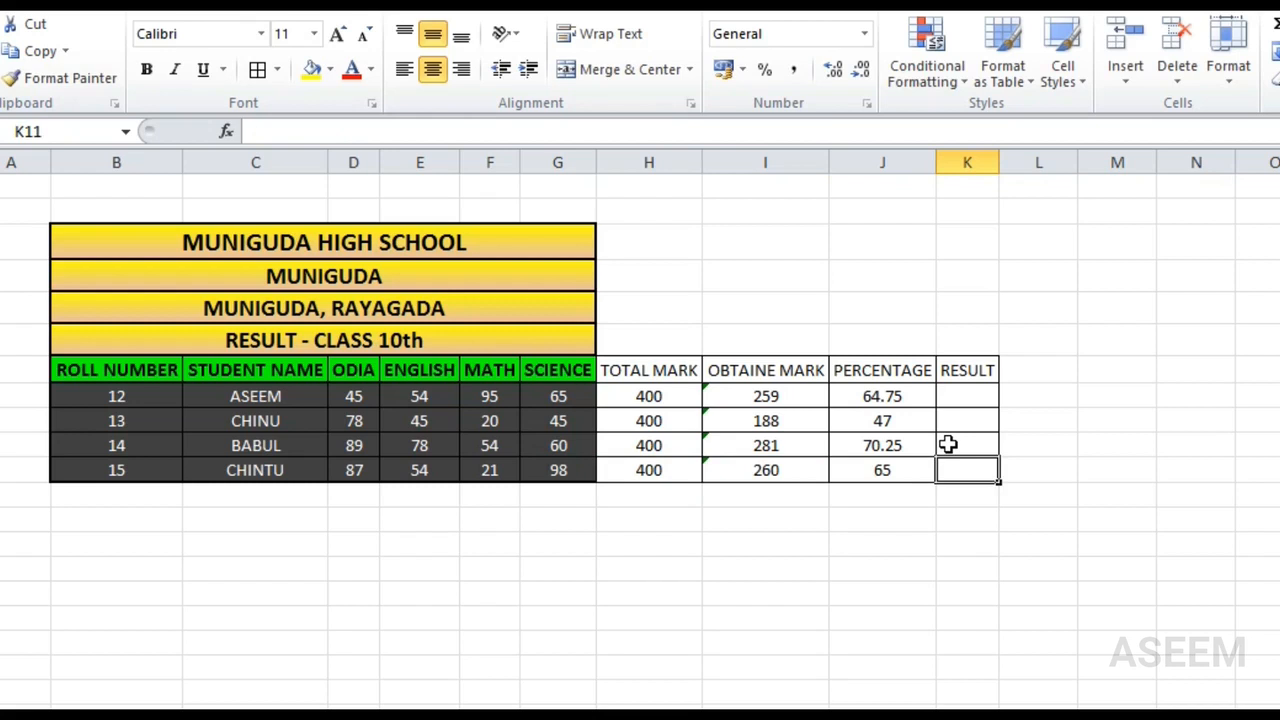
pyautogui.click(905, 470)
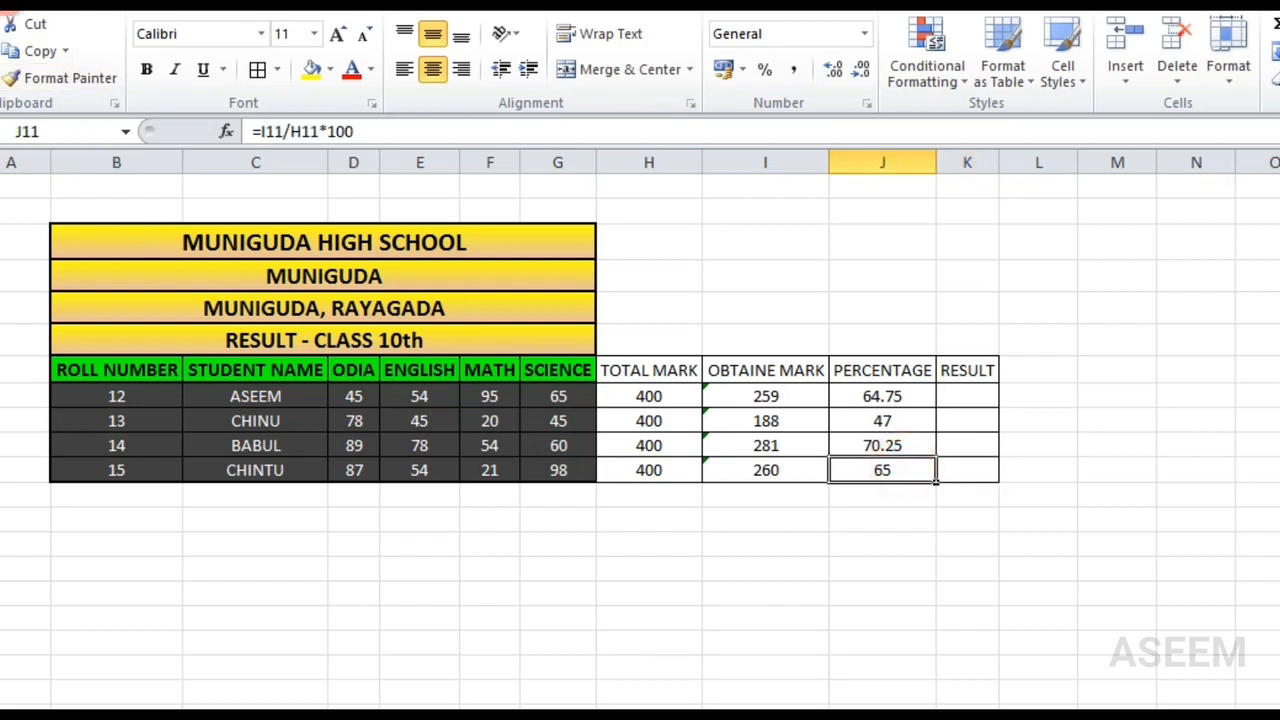
pyautogui.press('Right')
# Enter the passing criterion note "60% PASS" in cell M6, beside the result table.
pyautogui.click(975, 395)
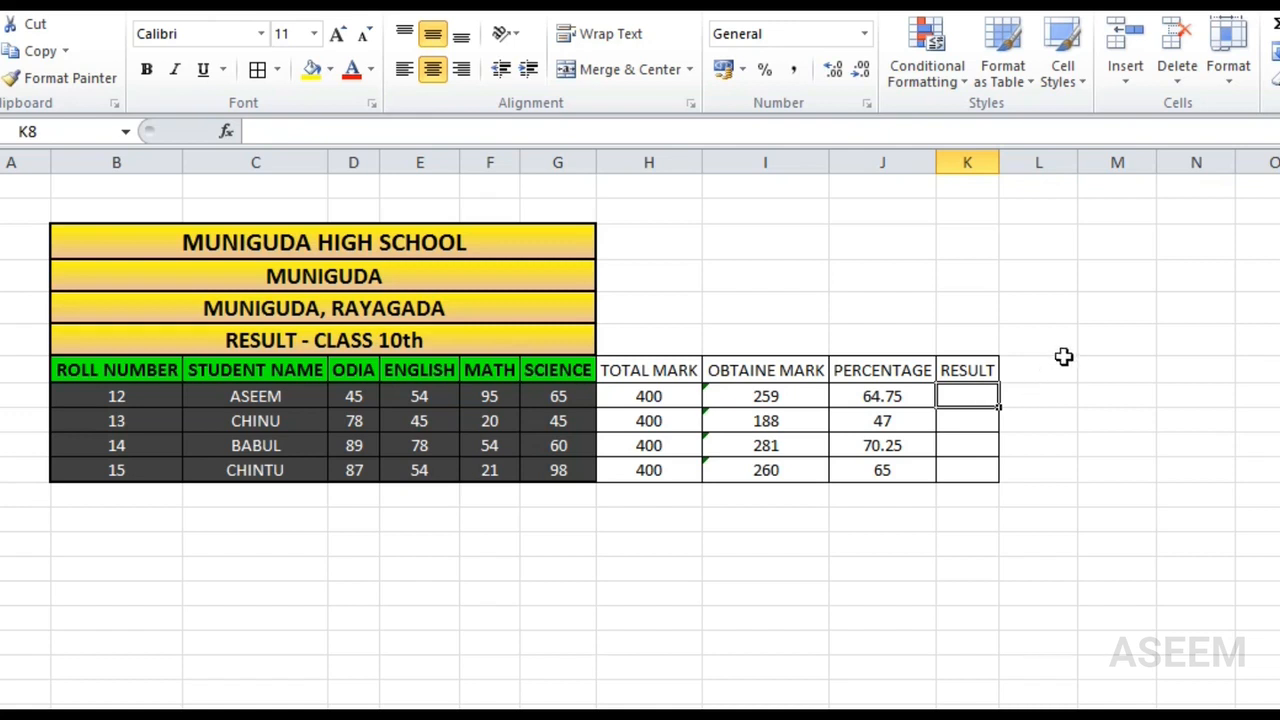
pyautogui.click(1112, 339)
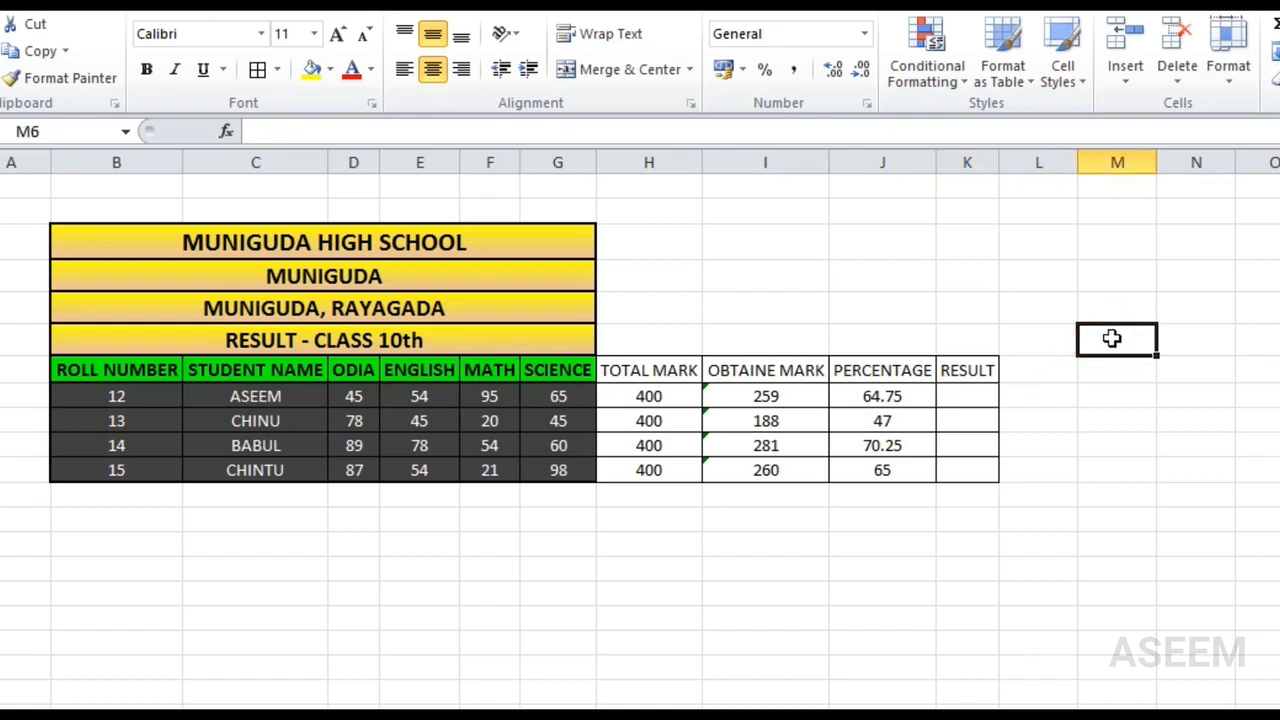
pyautogui.write('60')
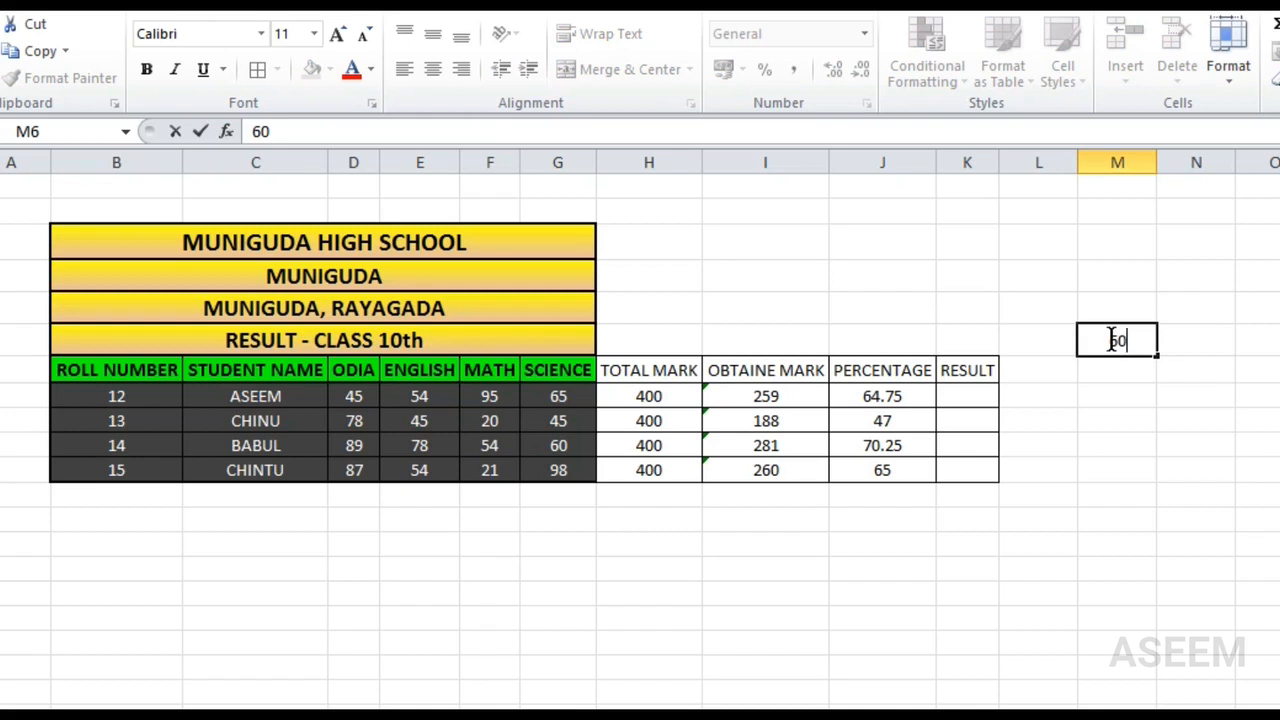
pyautogui.write('% PASS')
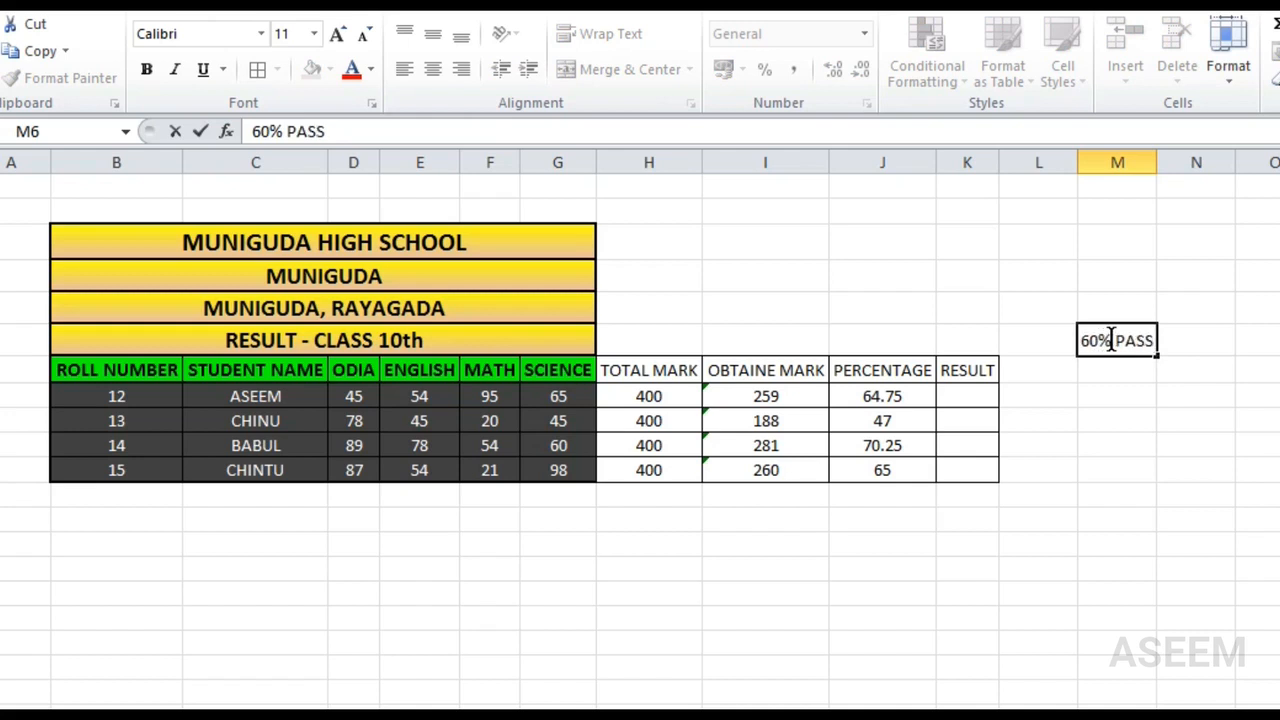
pyautogui.press('Tab')
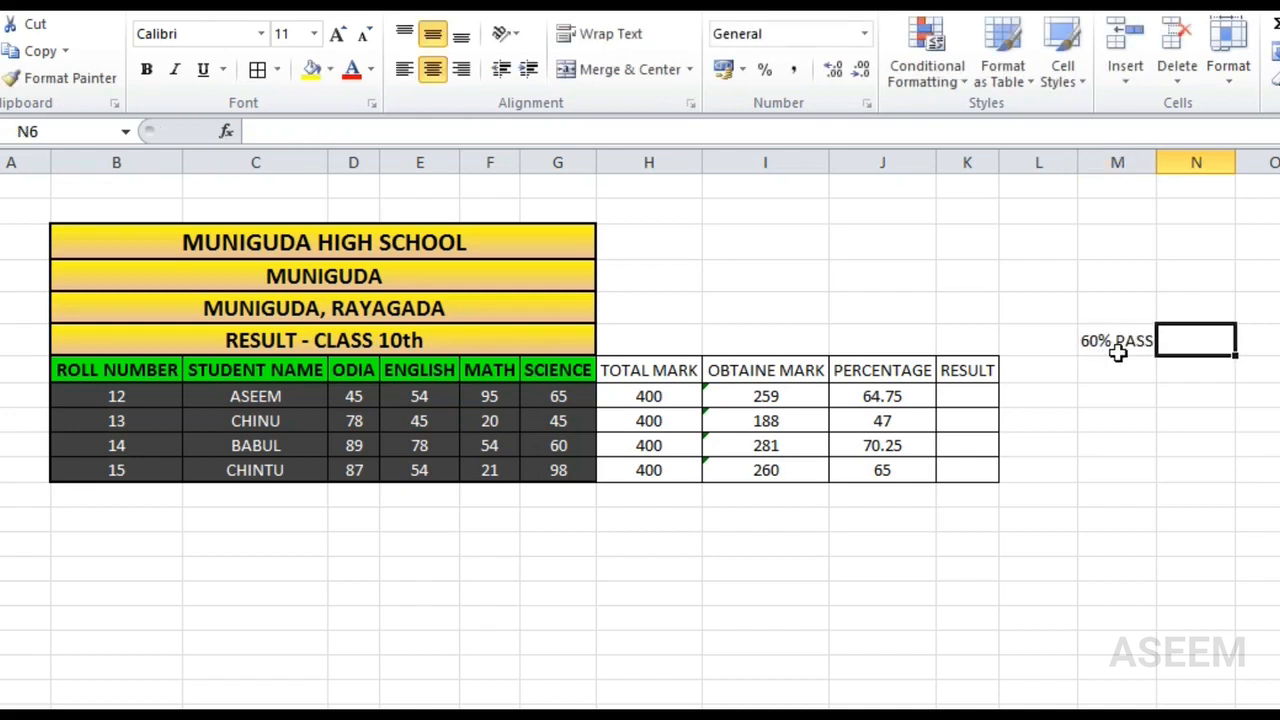
# Highlight the 60% PASS note in M6 with a yellow fill.
pyautogui.click(1117, 350)
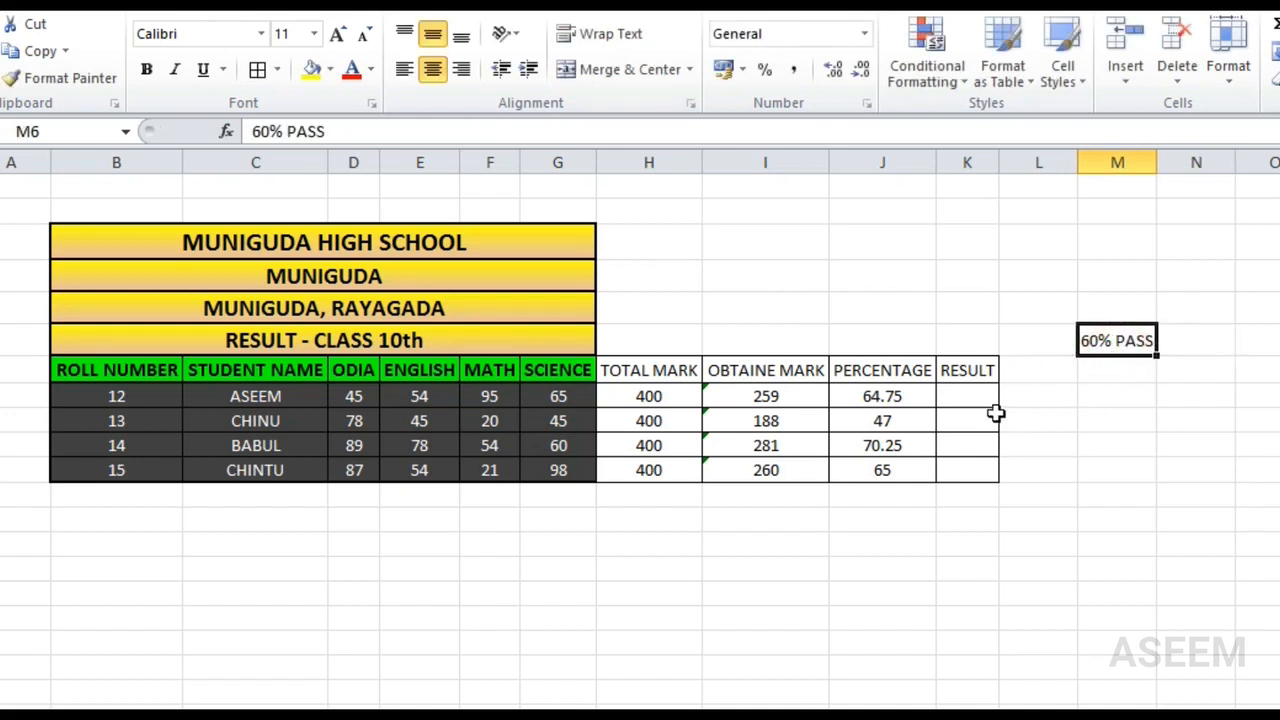
pyautogui.click(311, 69)
pyautogui.click(1077, 398)
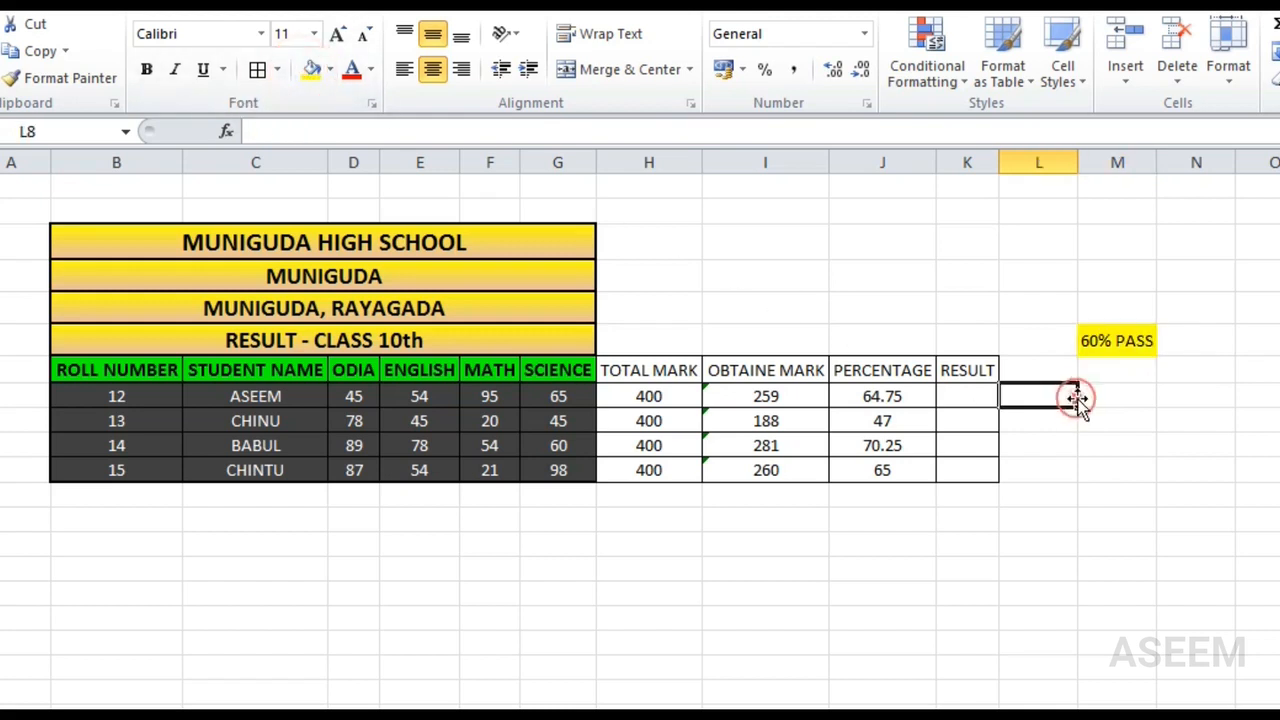
pyautogui.click(1108, 343)
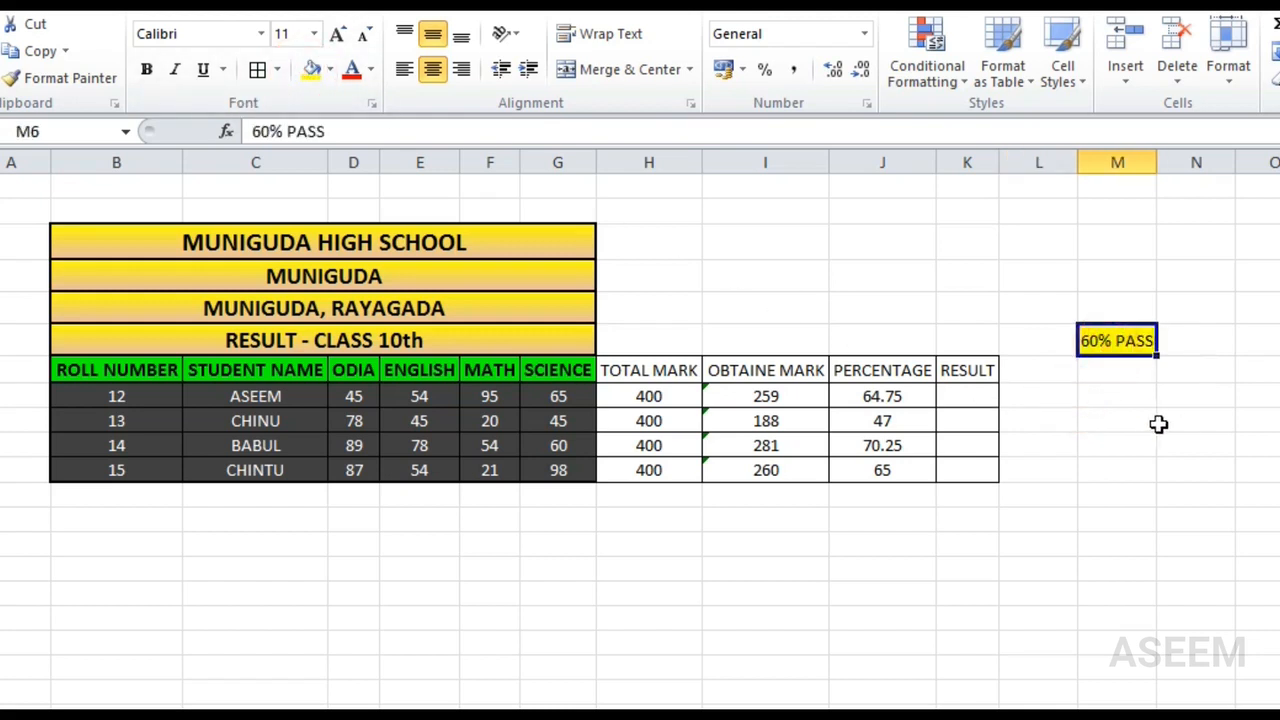
pyautogui.click(980, 402)
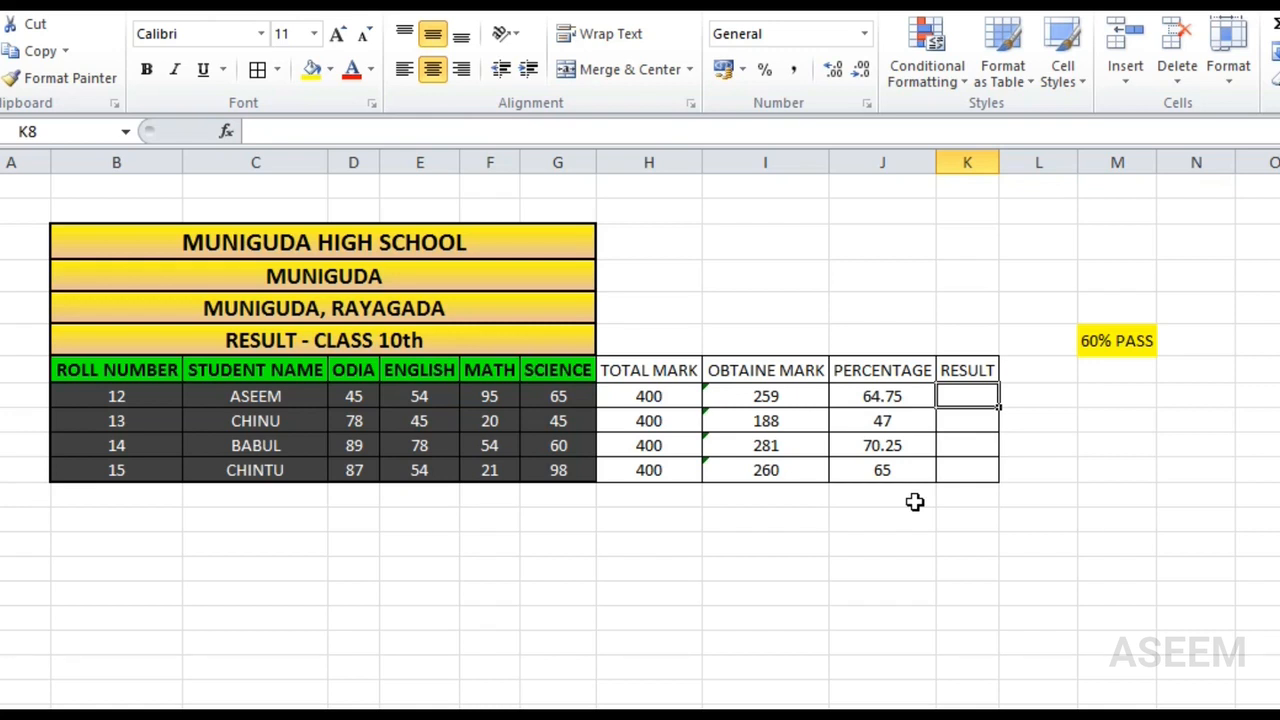
pyautogui.write('=')
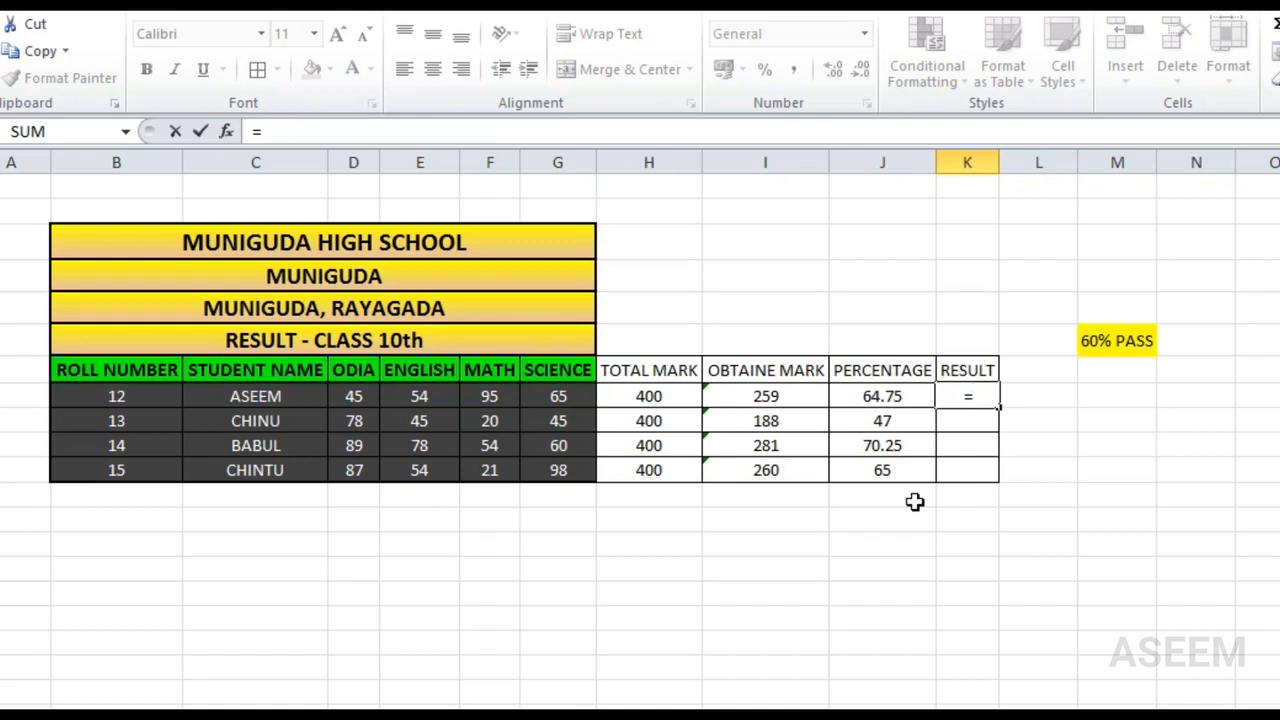
pyautogui.write('IF')
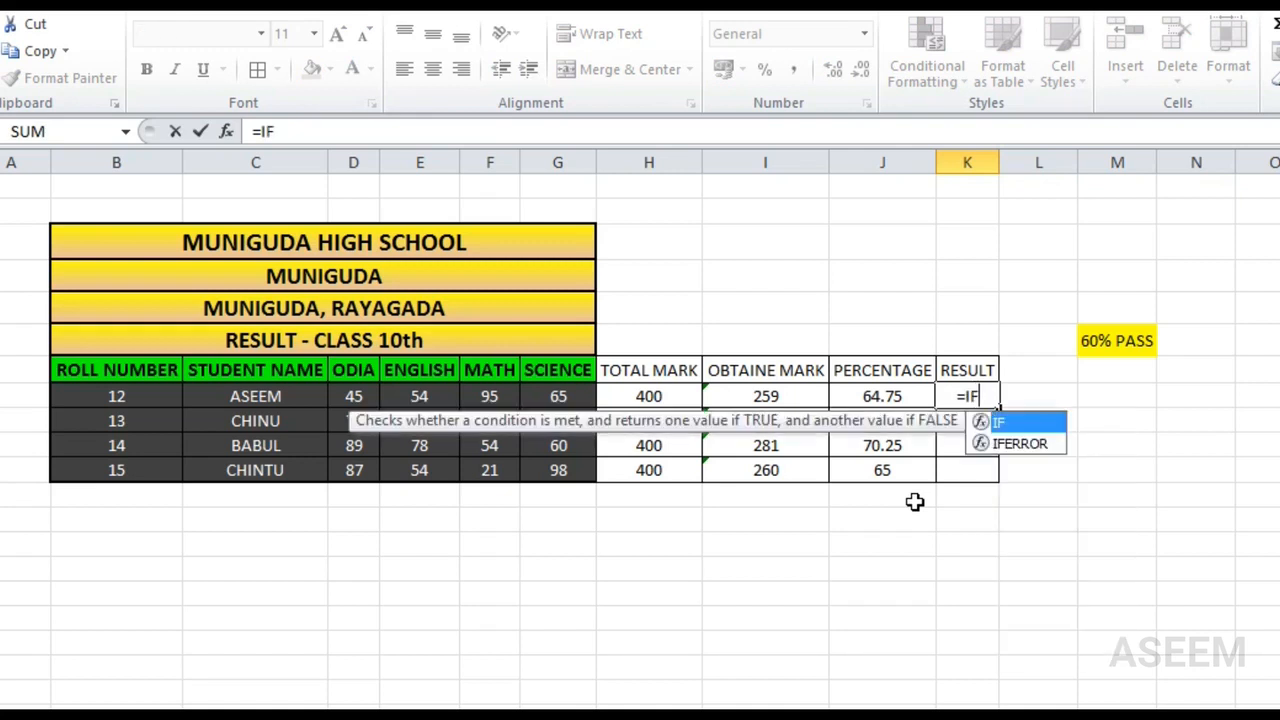
pyautogui.write('(')
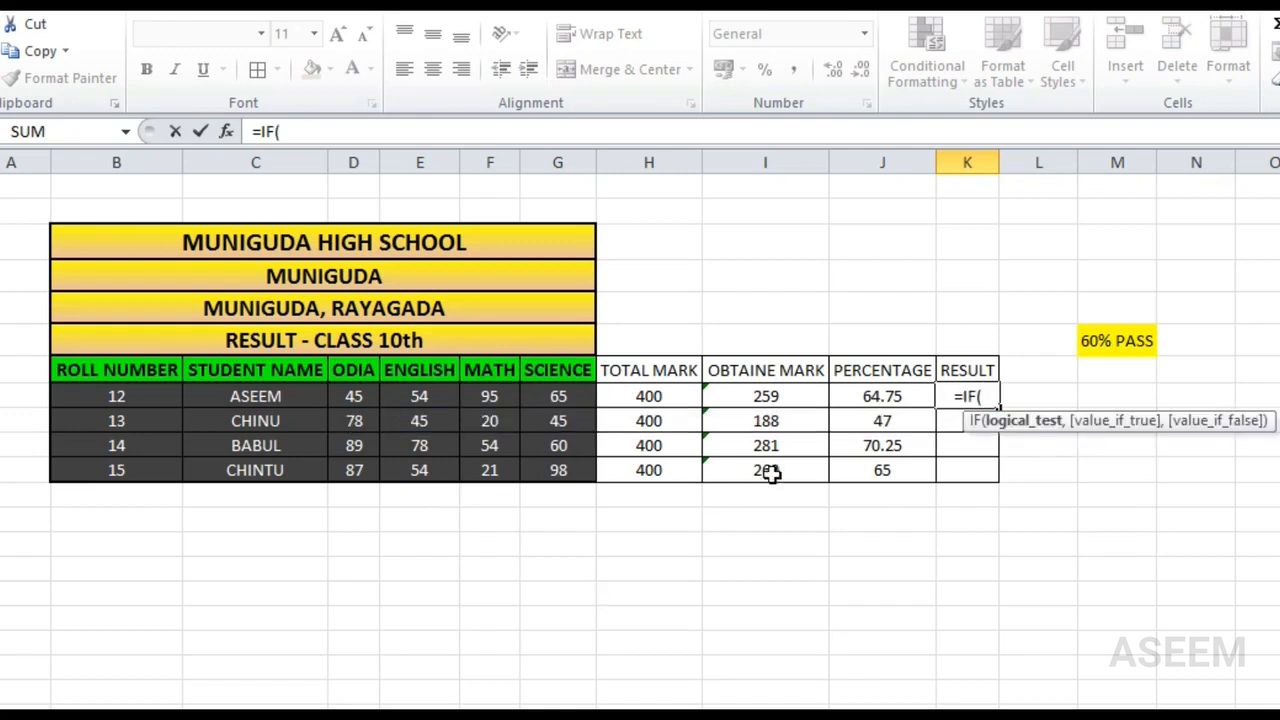
pyautogui.click(882, 396)
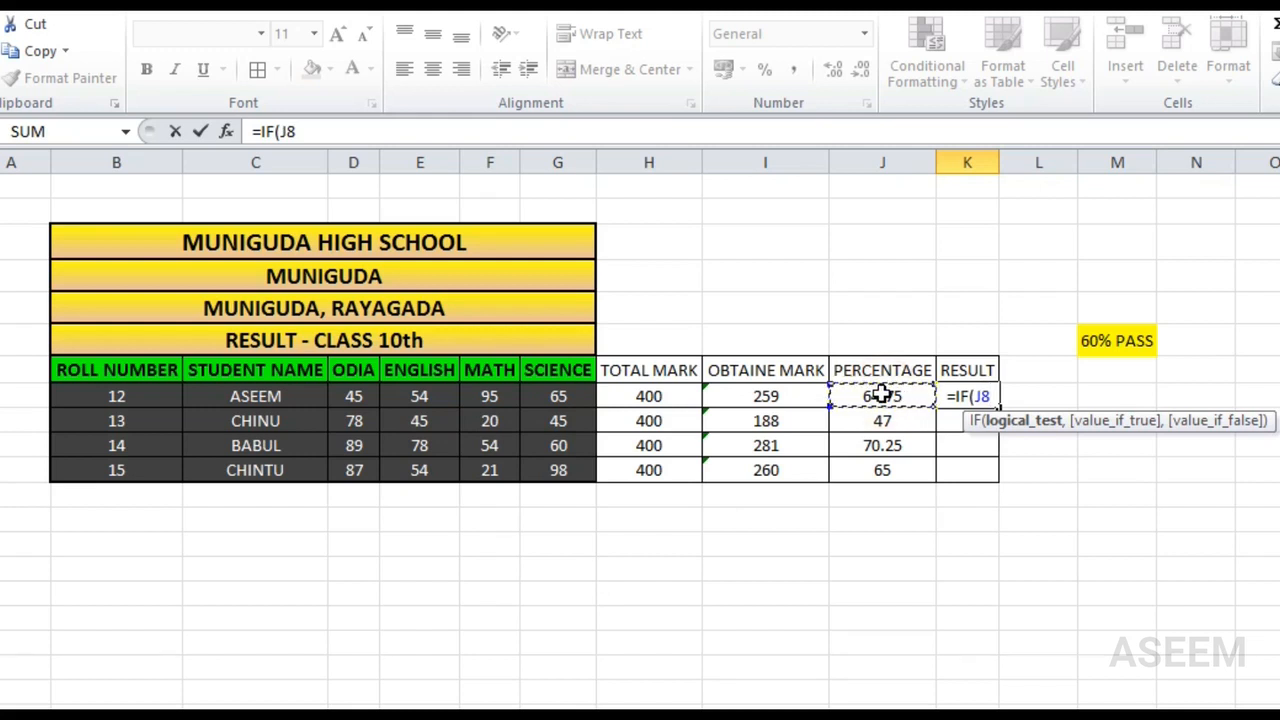
pyautogui.write(':')
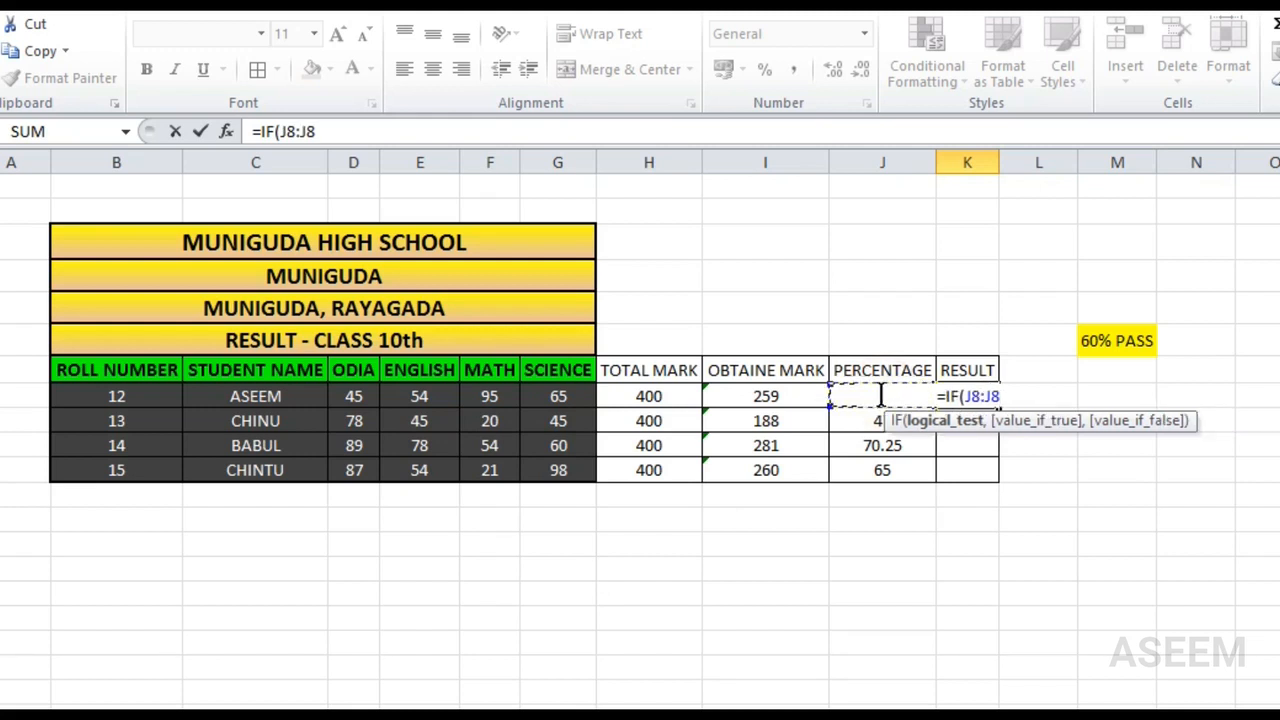
pyautogui.press('BackSpace')
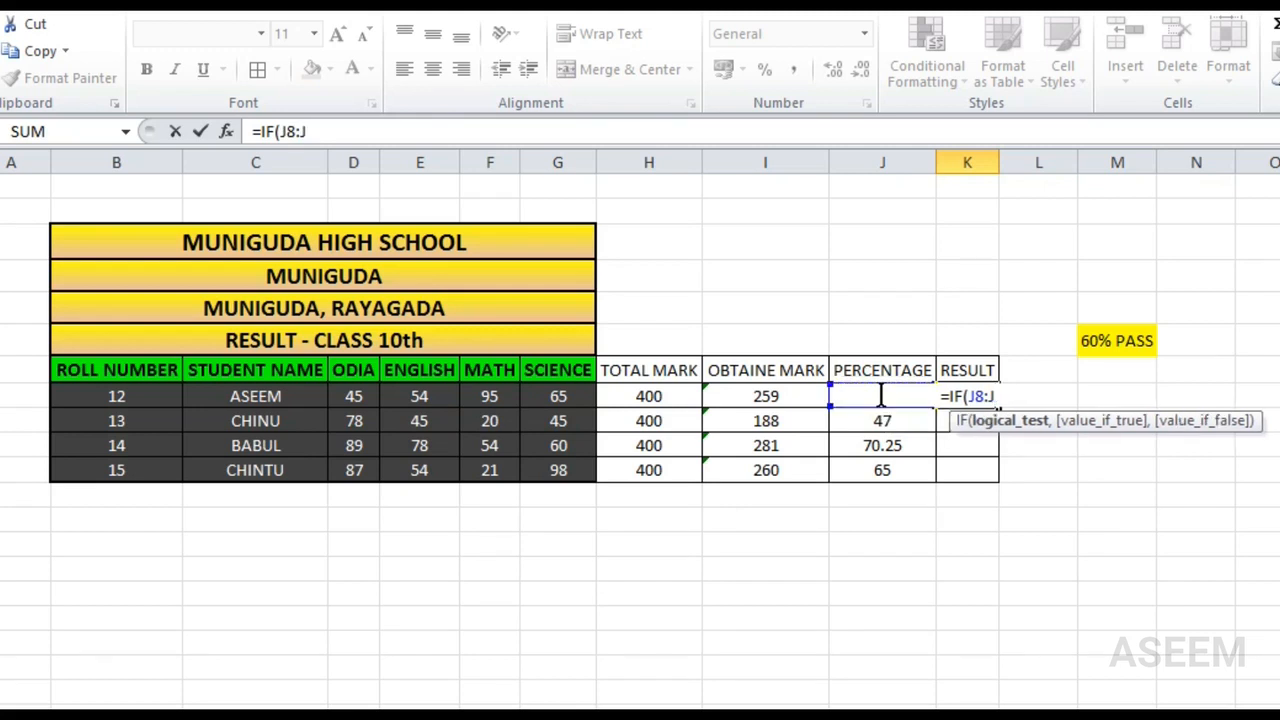
pyautogui.press('BackSpace')
pyautogui.press('BackSpace')
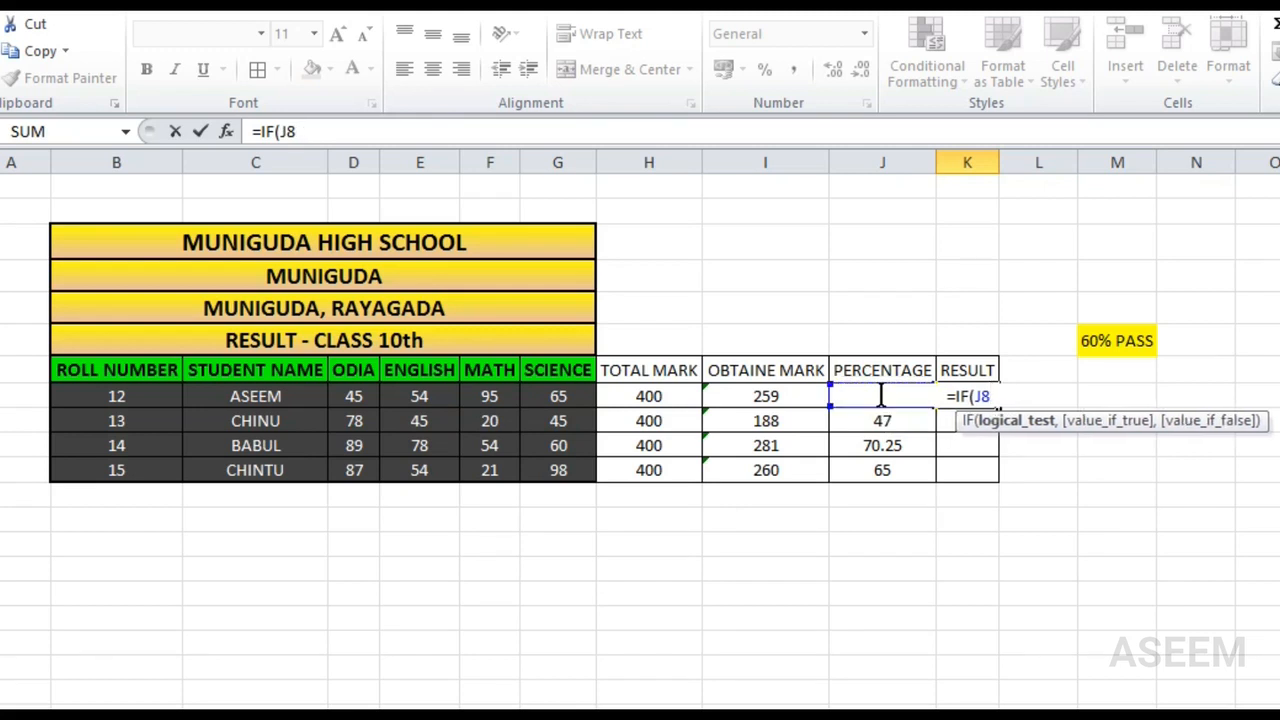
pyautogui.press('BackSpace')
pyautogui.press('BackSpace')
pyautogui.press('BackSpace')
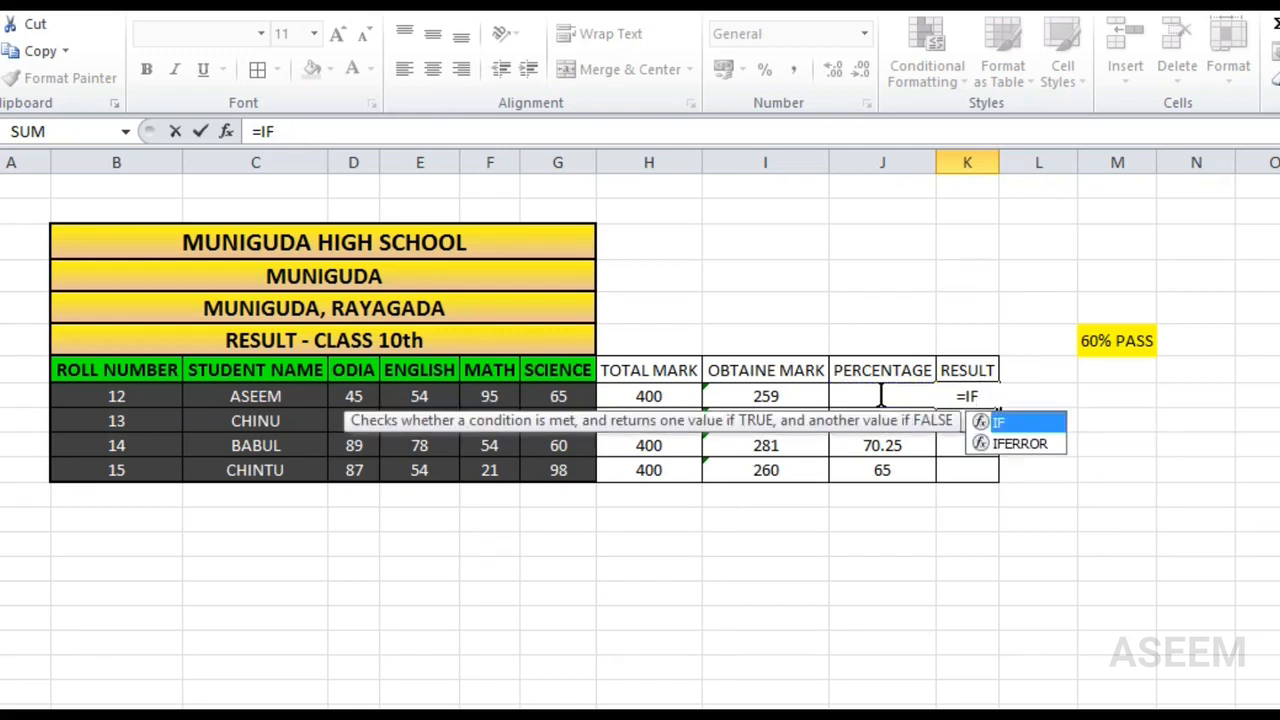
pyautogui.write('(')
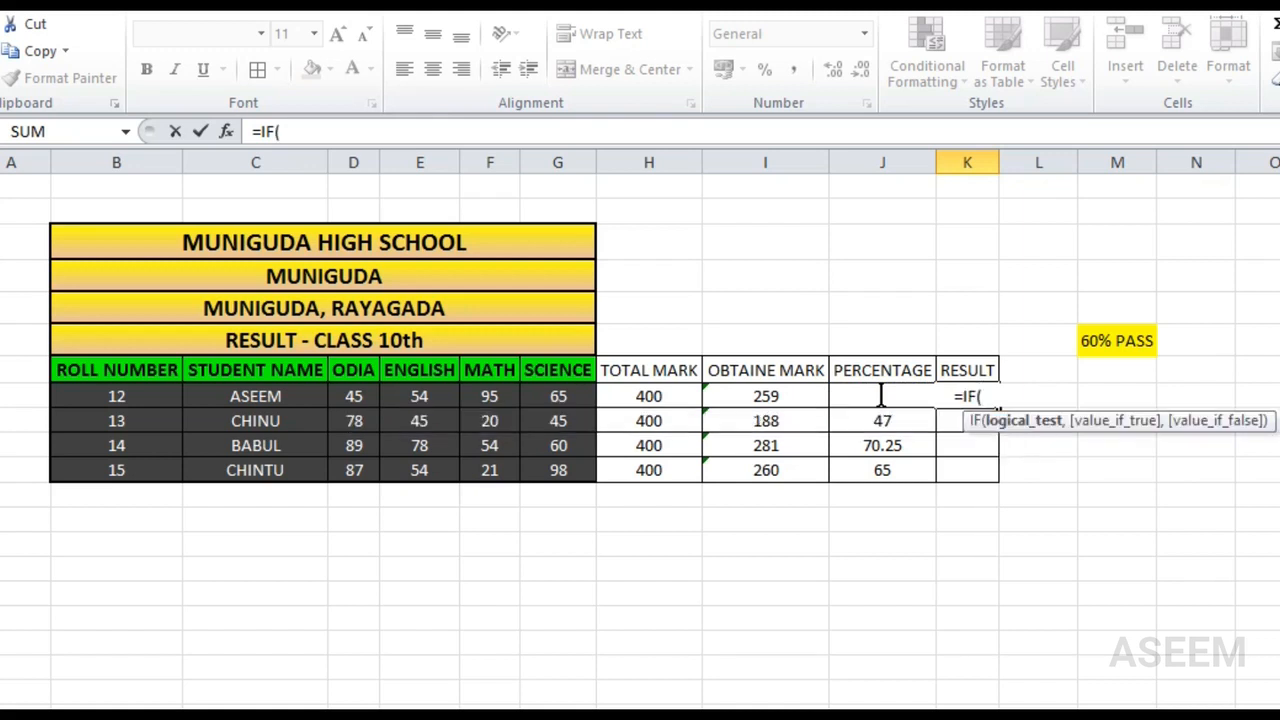
pyautogui.click(870, 405)
pyautogui.click(887, 391)
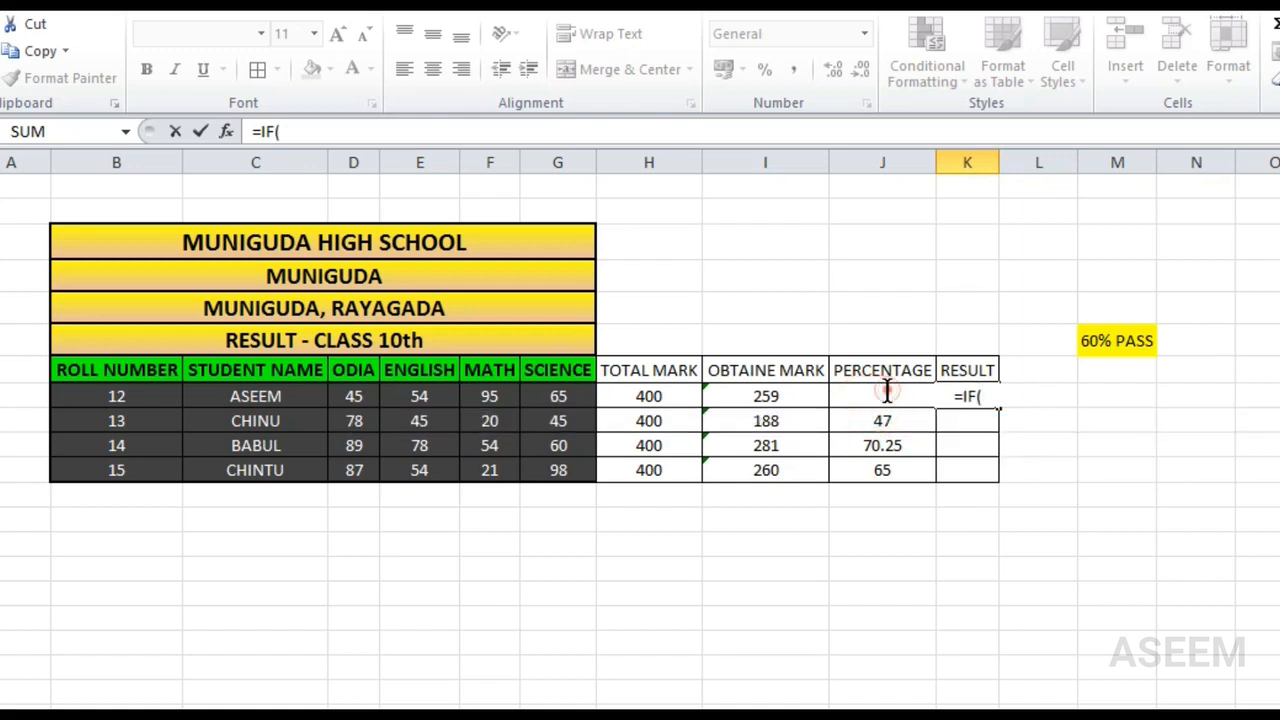
pyautogui.click(990, 398)
pyautogui.press('Escape')
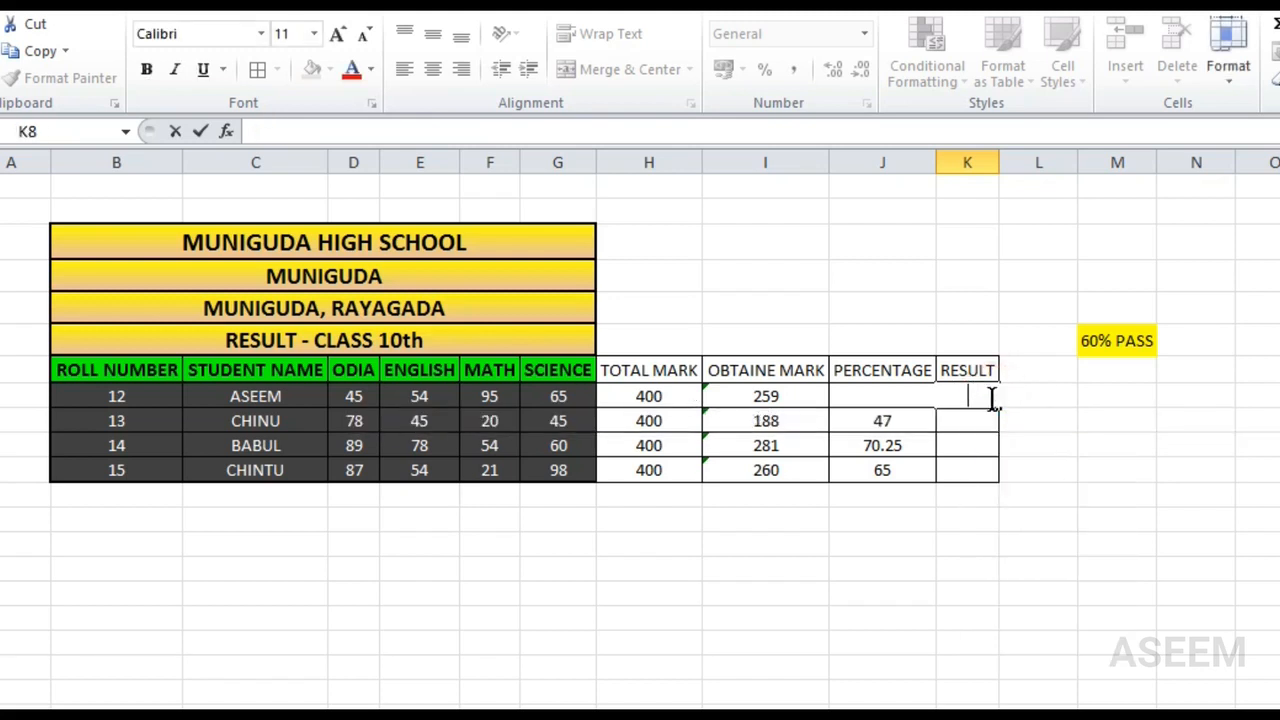
pyautogui.press('Right')
# Enter the formula =IF(J8>60,"PASS","FAIL") in K8 for the first student's result and check it.
pyautogui.click(978, 404)
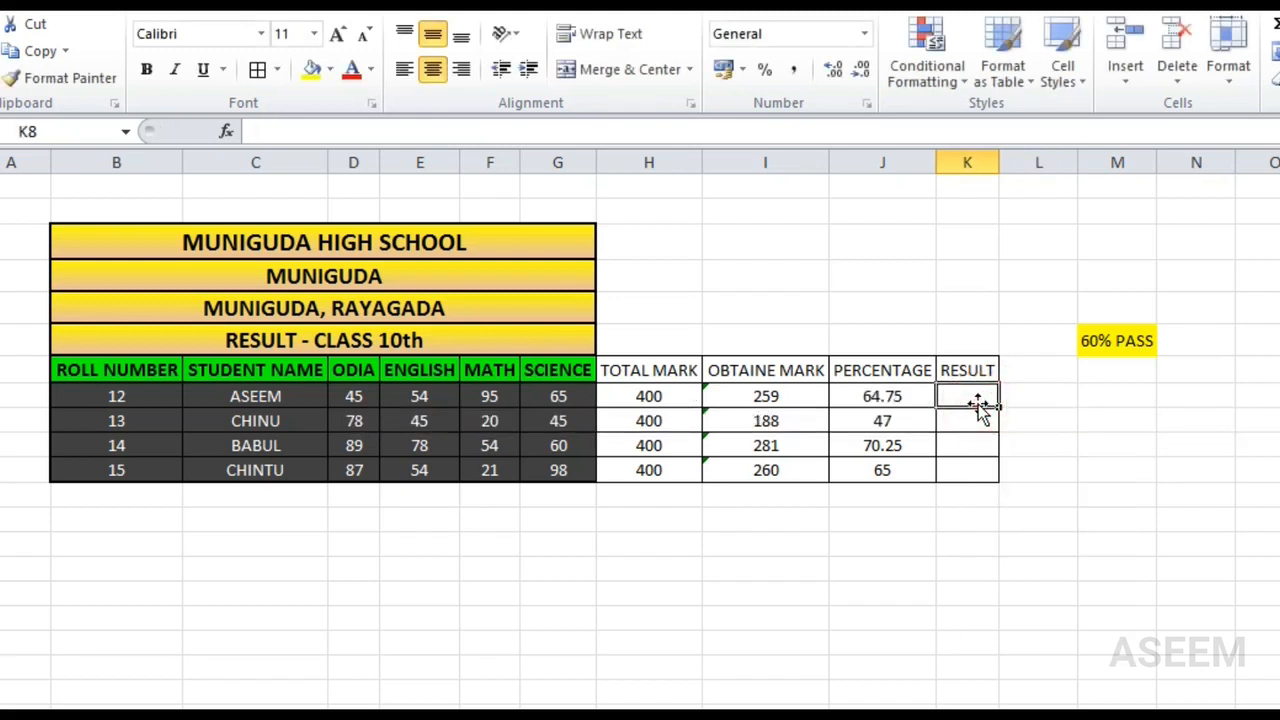
pyautogui.write('=')
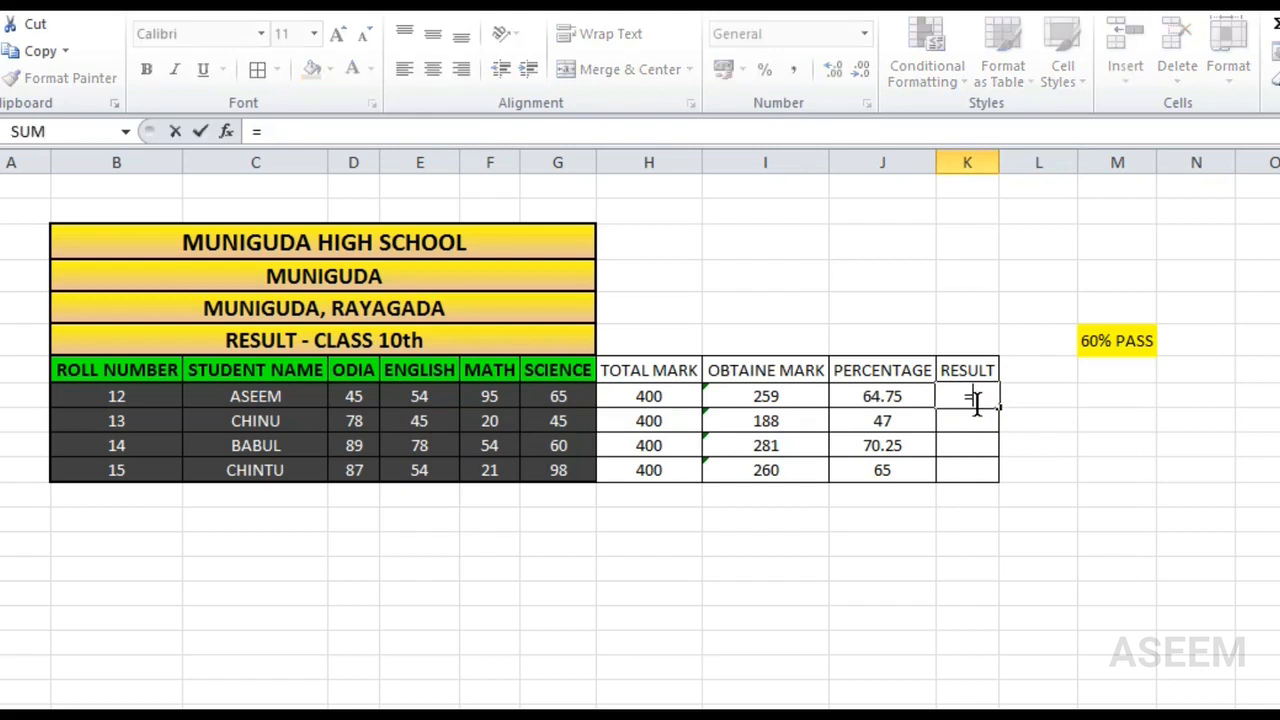
pyautogui.write('IF')
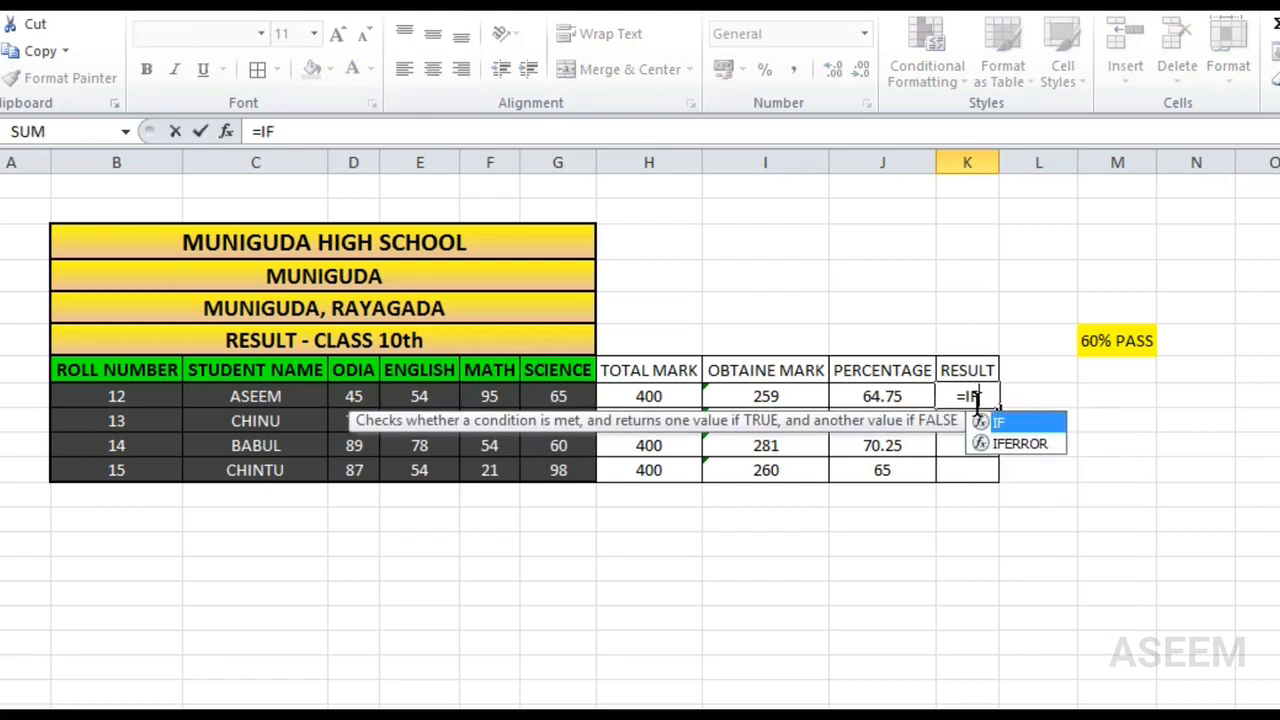
pyautogui.write('(')
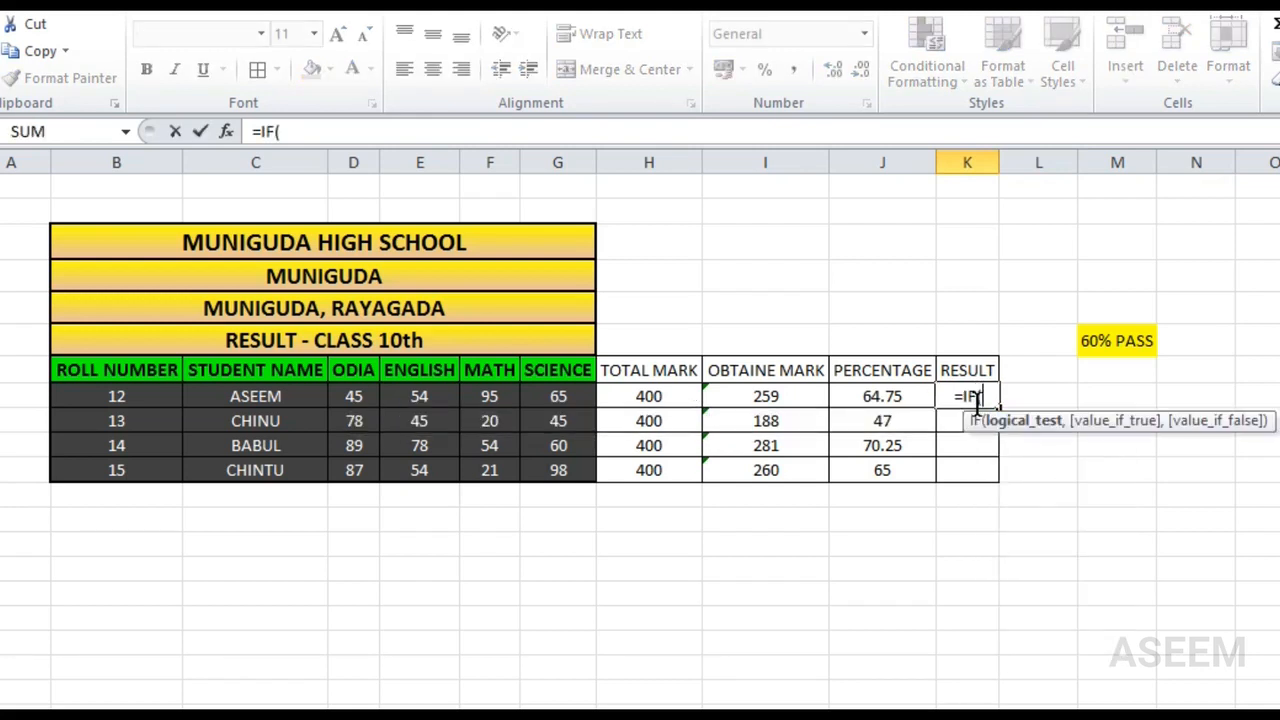
pyautogui.click(916, 397)
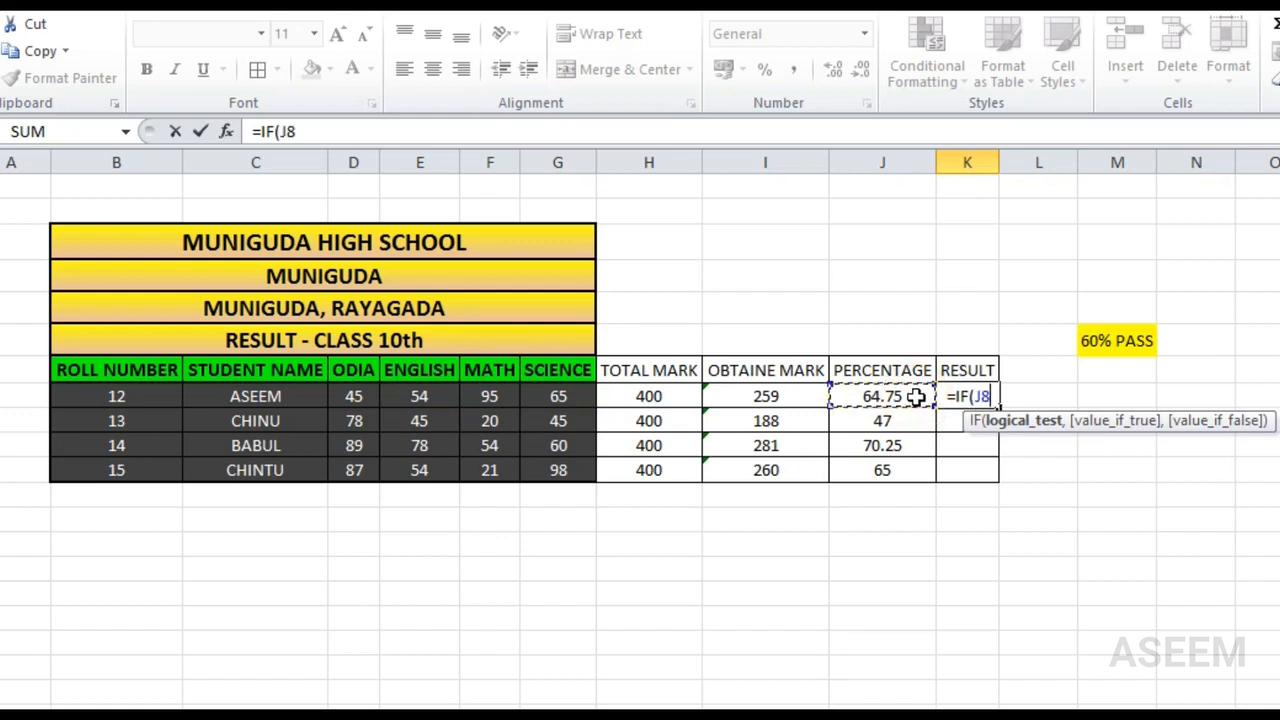
pyautogui.write('>')
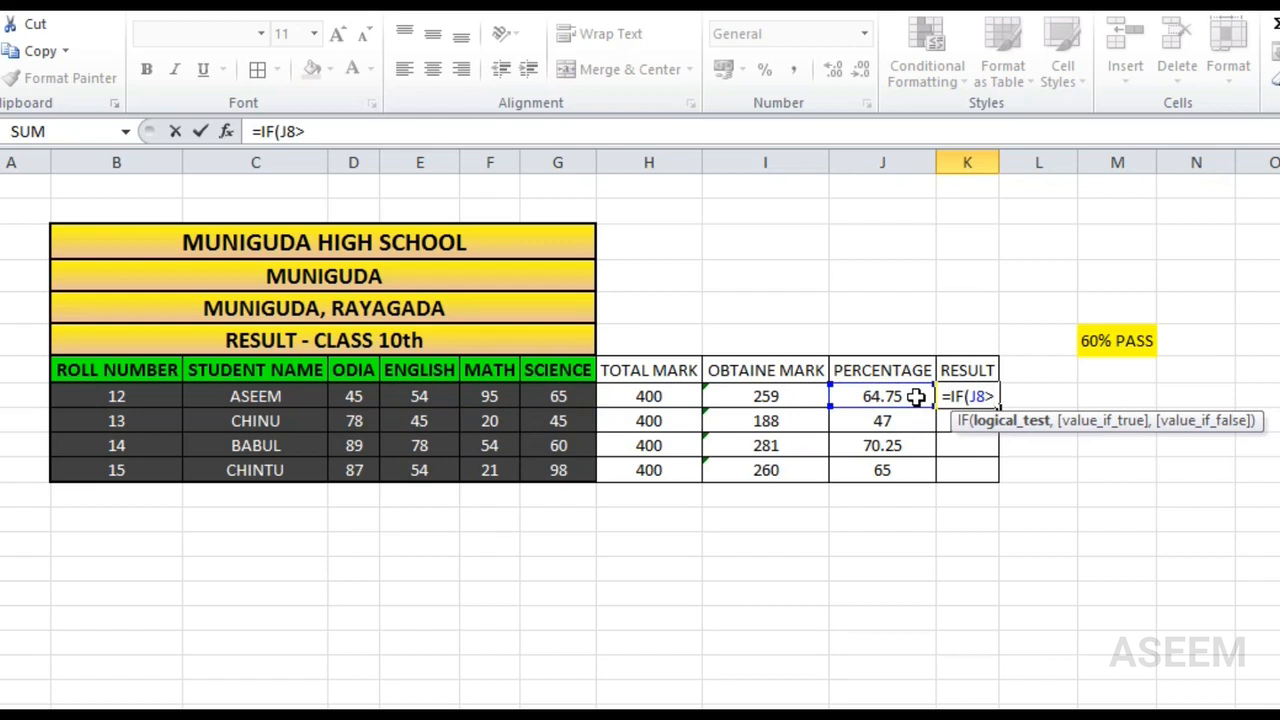
pyautogui.write('60')
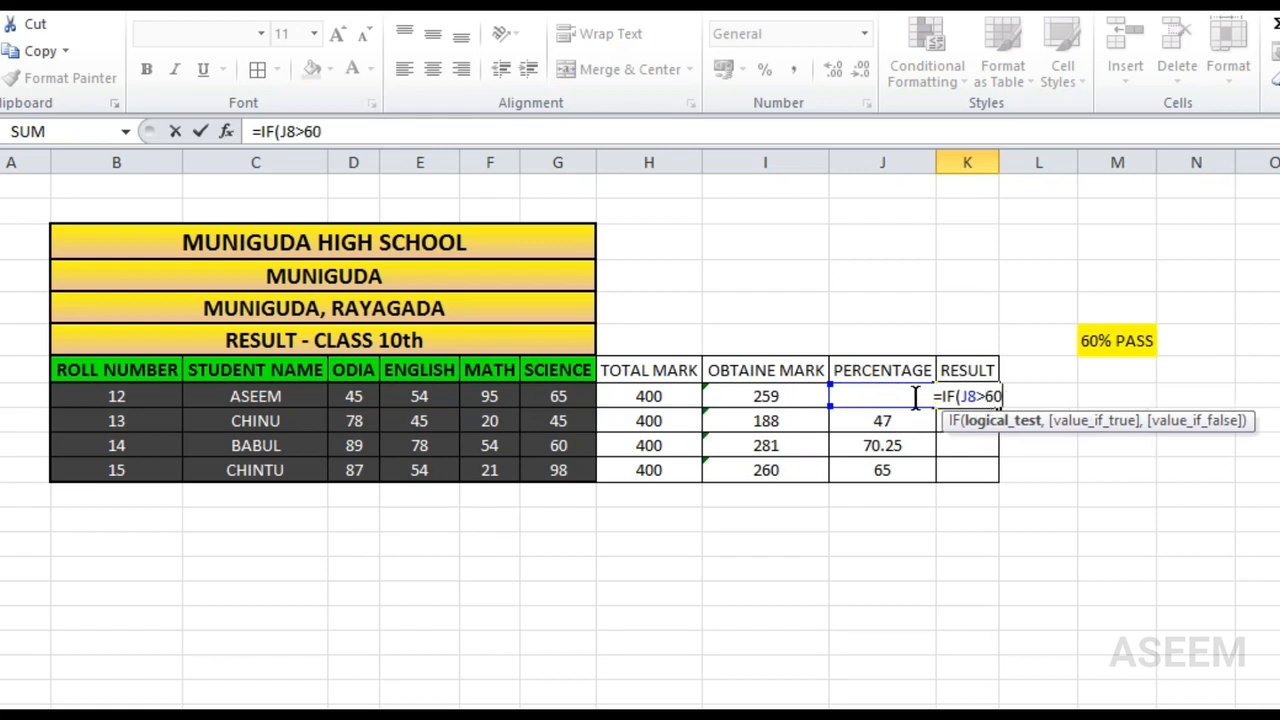
pyautogui.write(',')
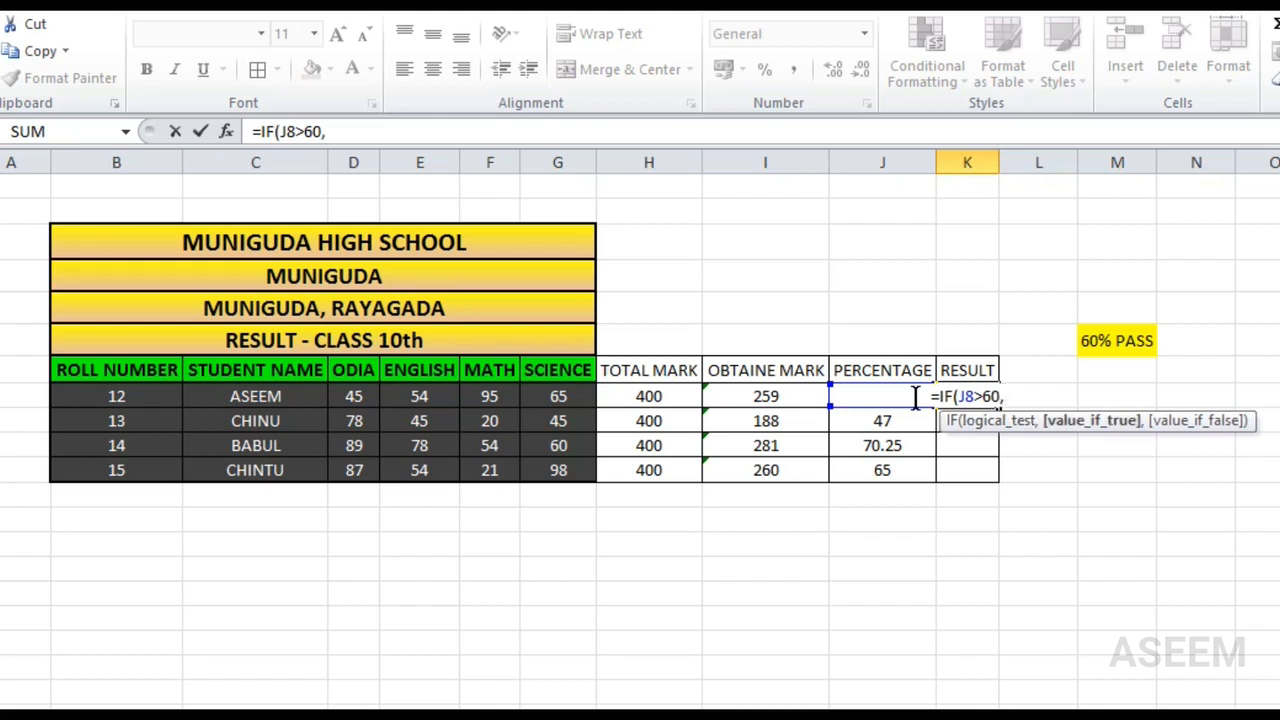
pyautogui.write('"')
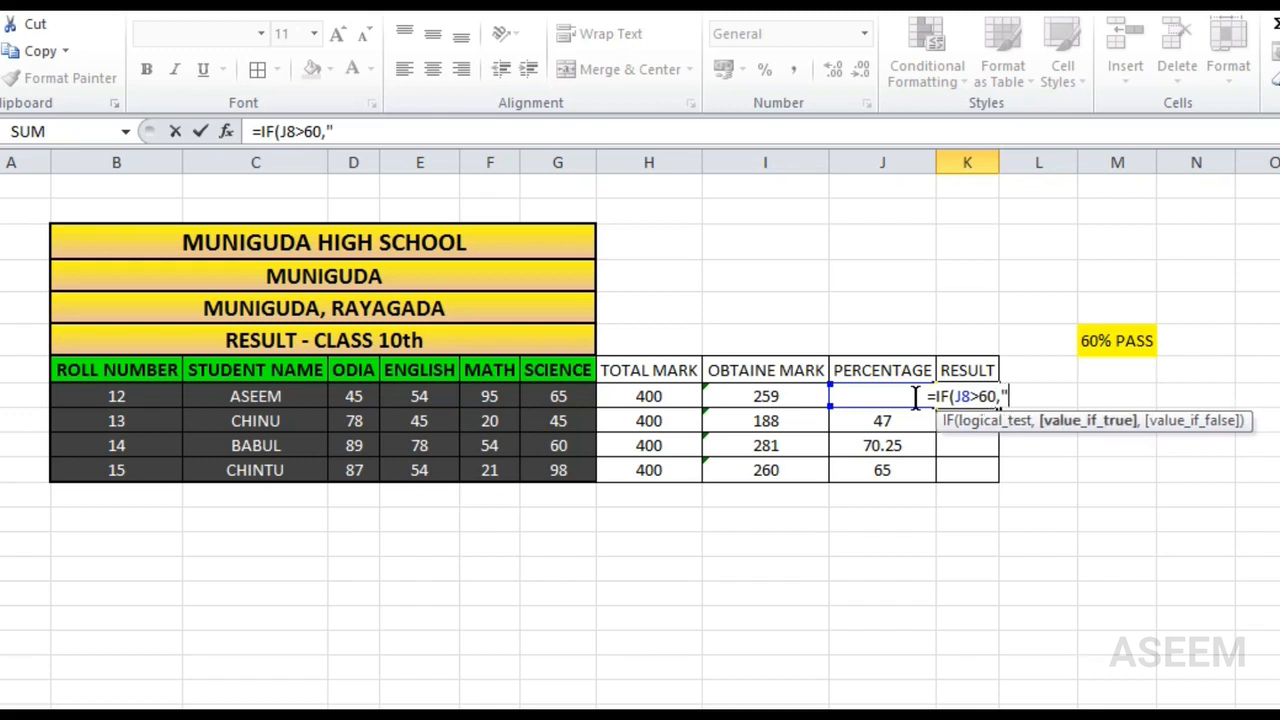
pyautogui.write('PASS')
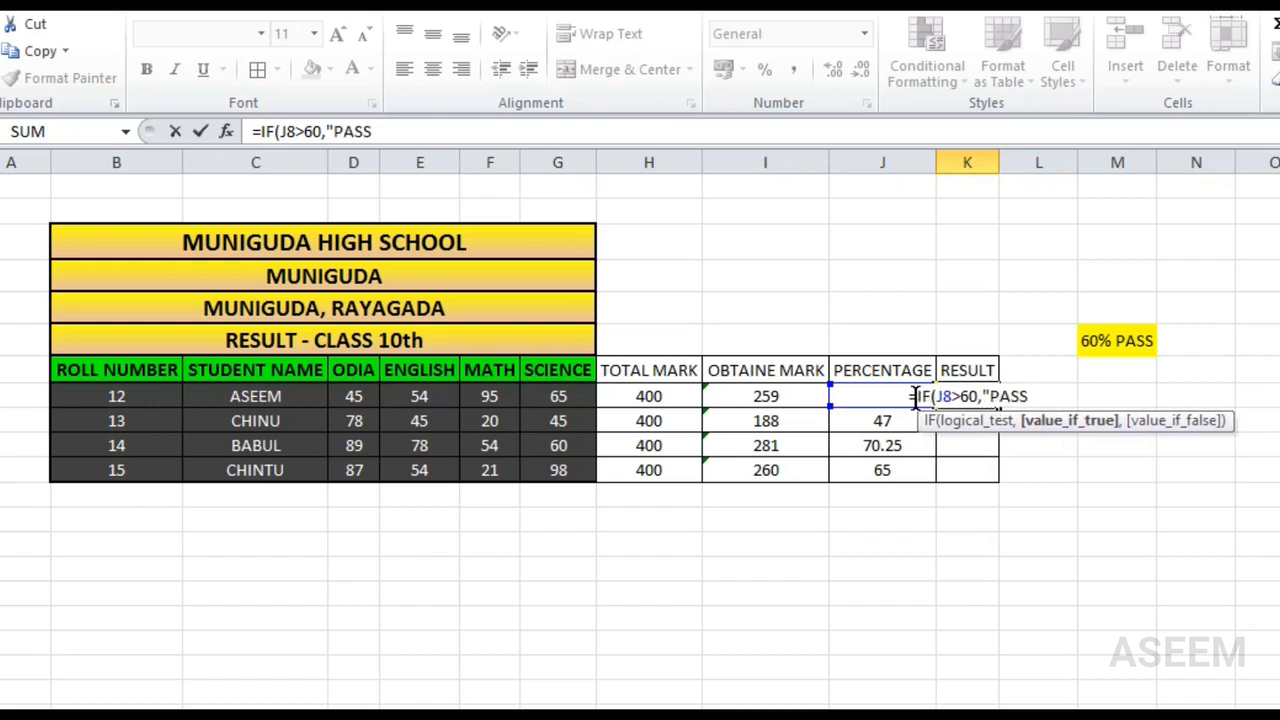
pyautogui.write('",')
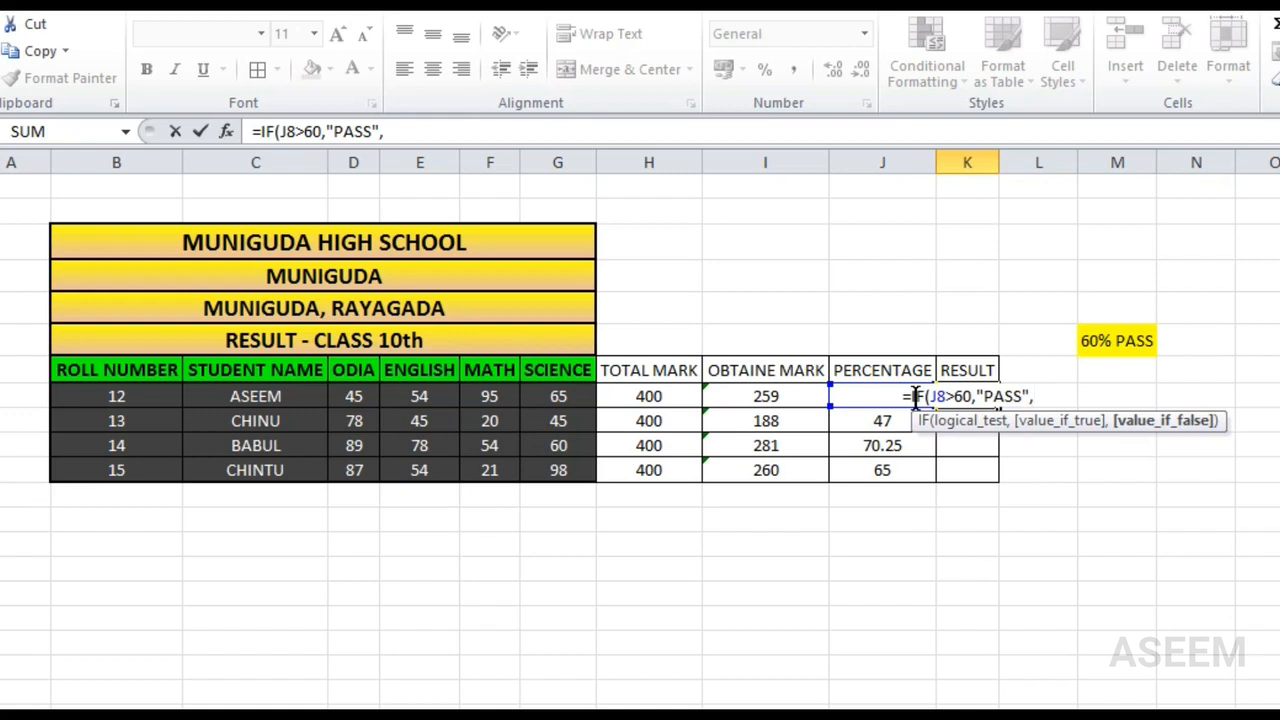
pyautogui.write('"')
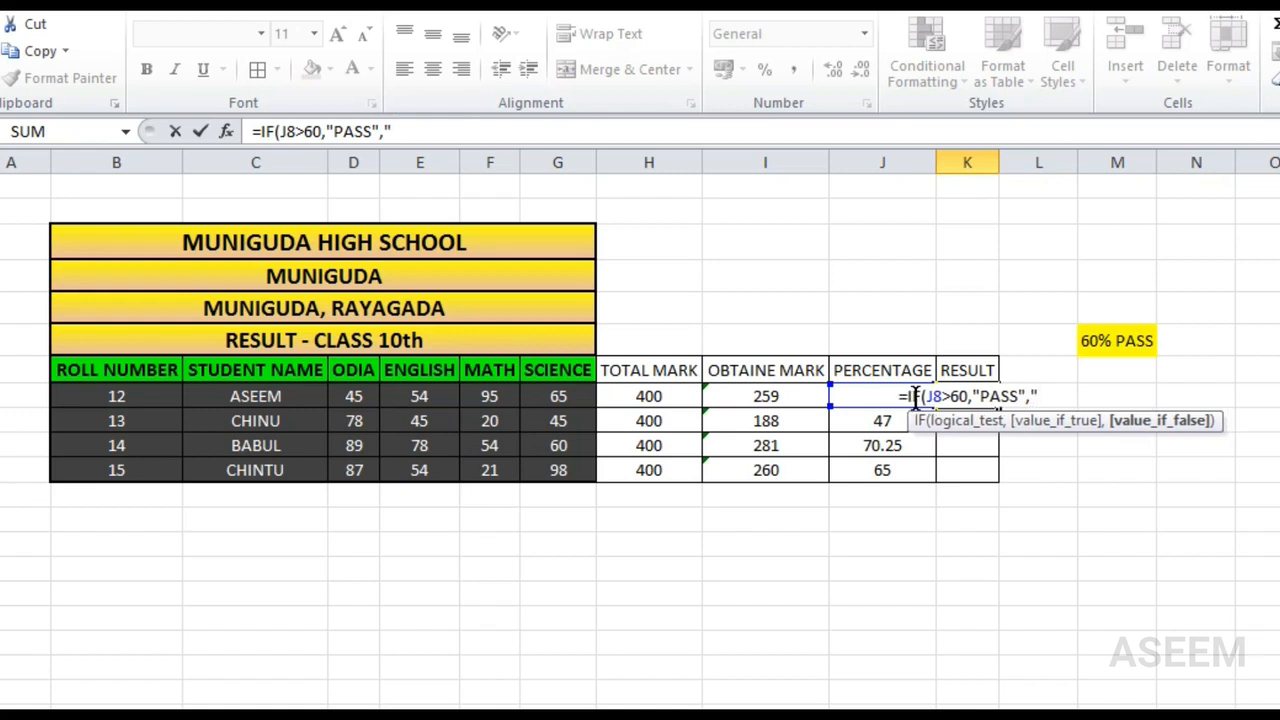
pyautogui.write('FAIL')
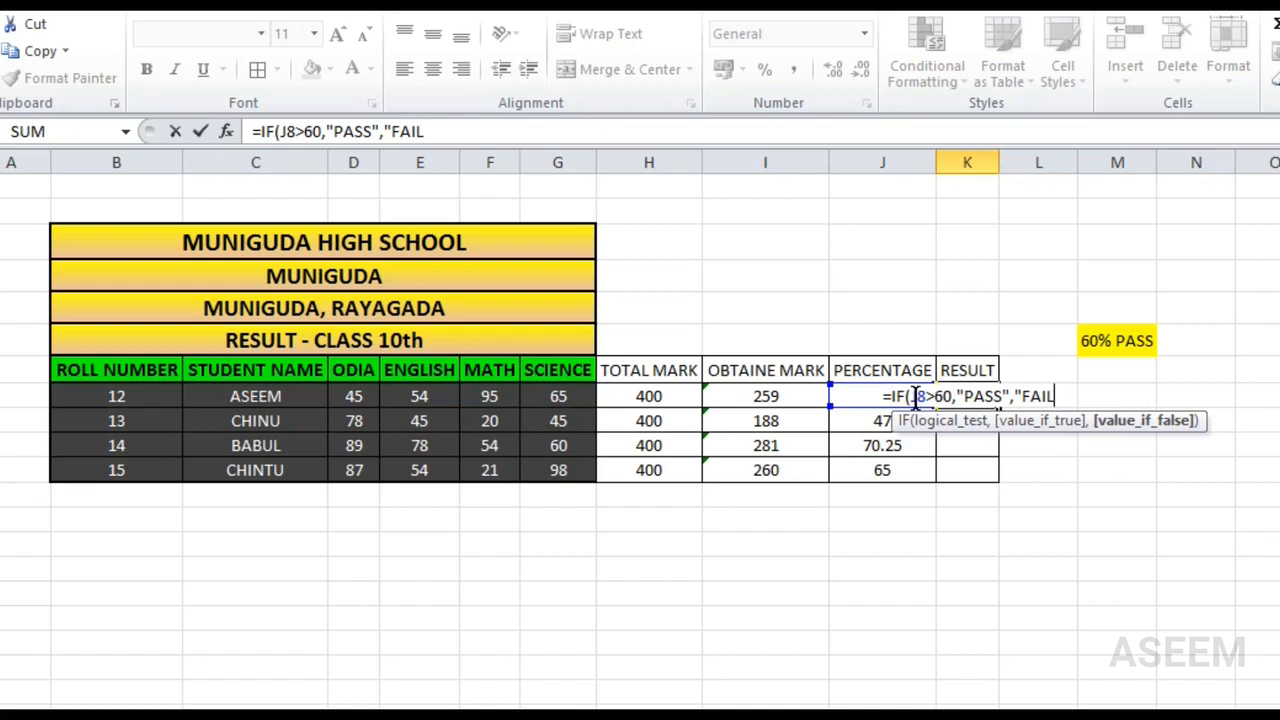
pyautogui.write('"')
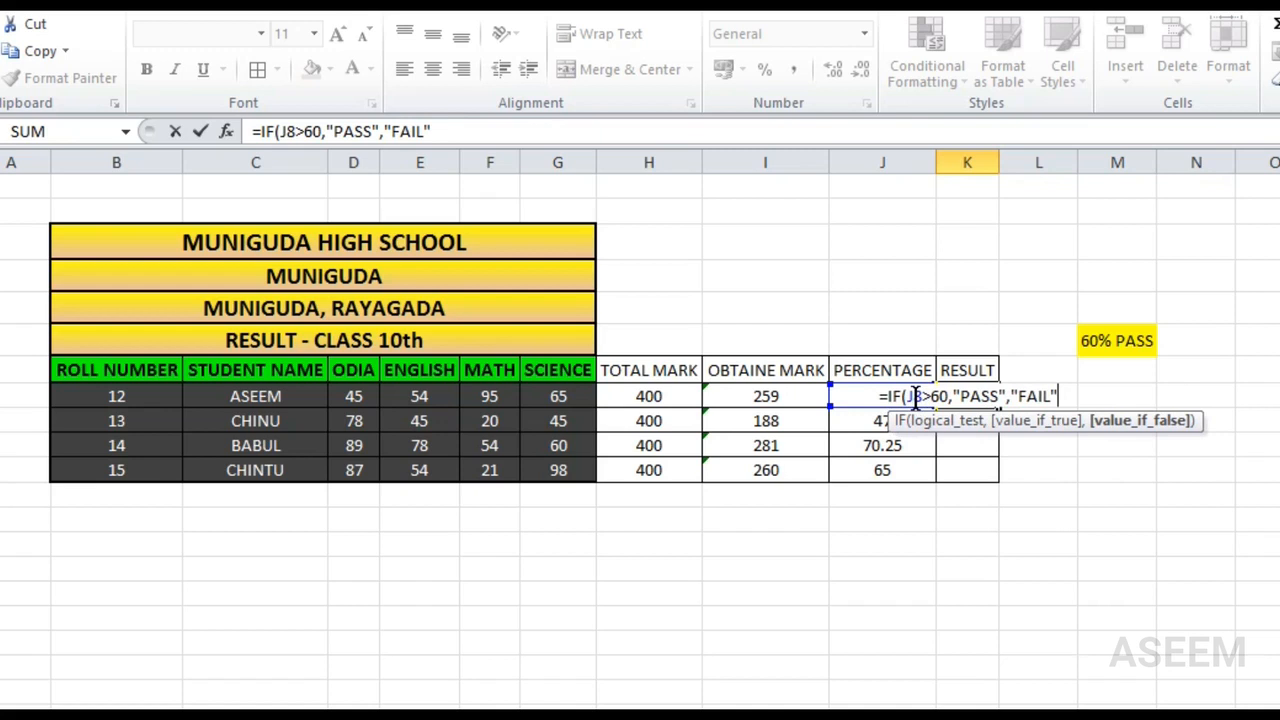
pyautogui.write(')')
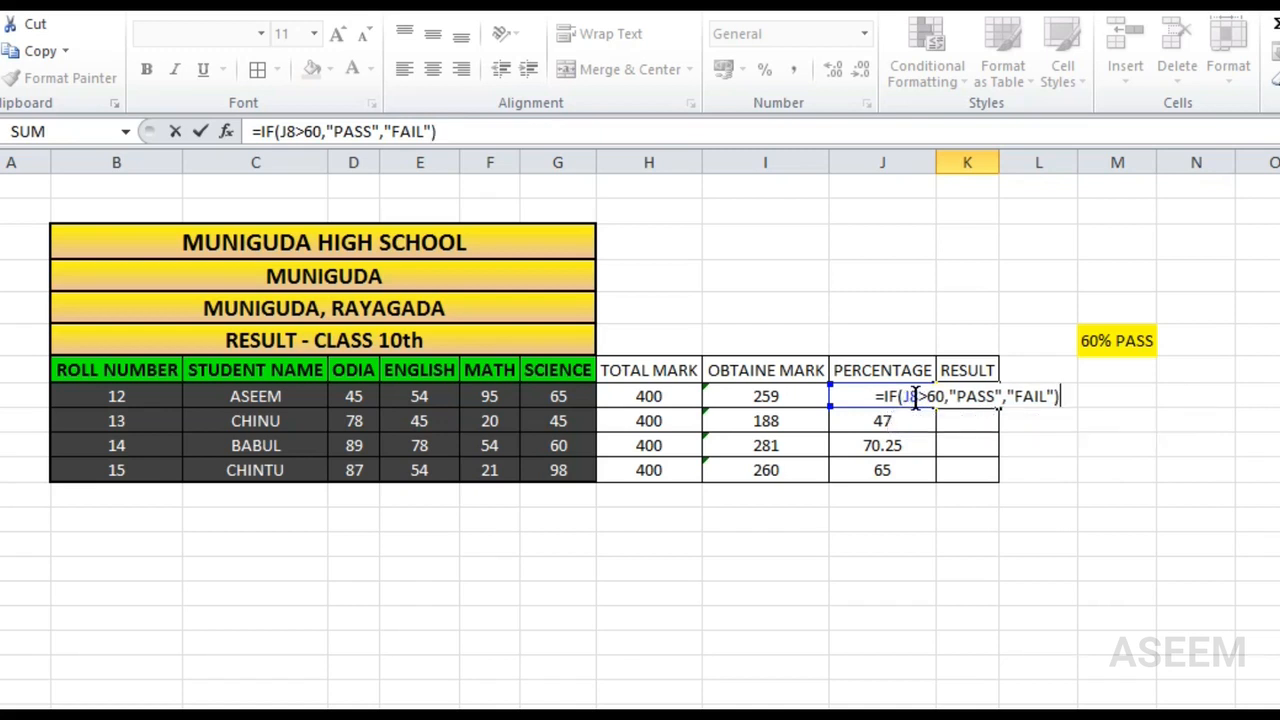
pyautogui.press('Tab')
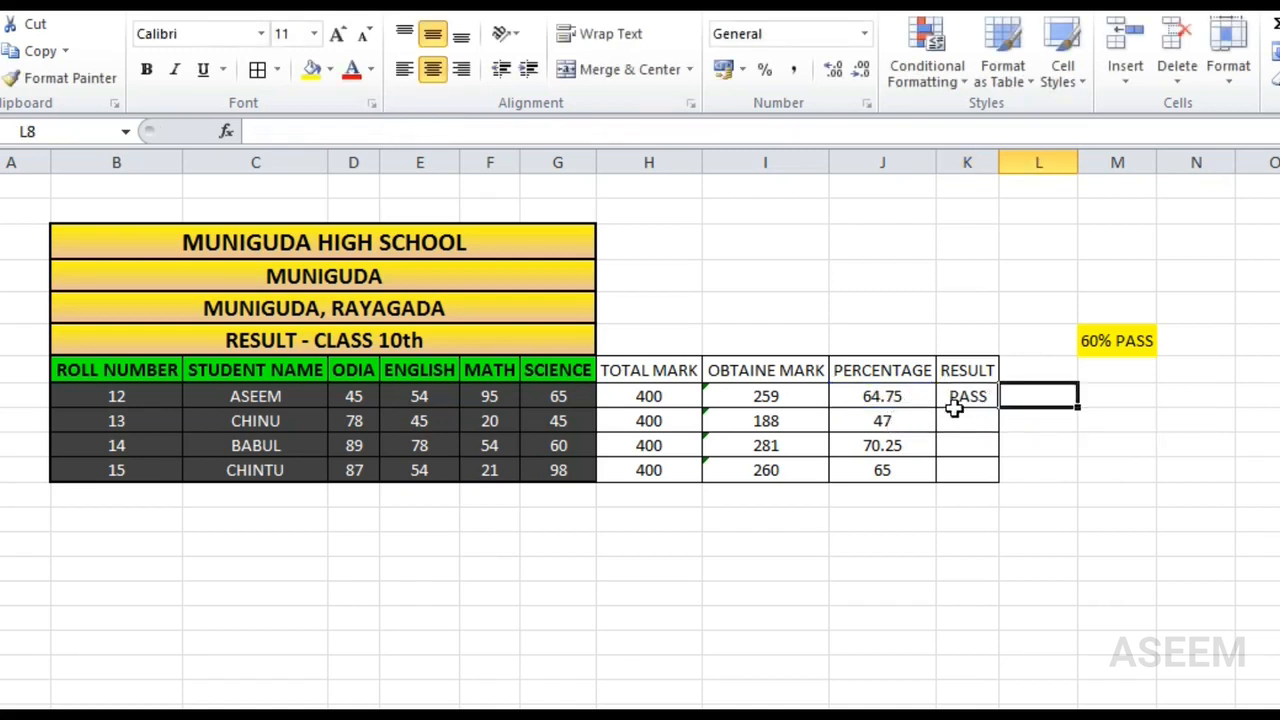
pyautogui.click(962, 400)
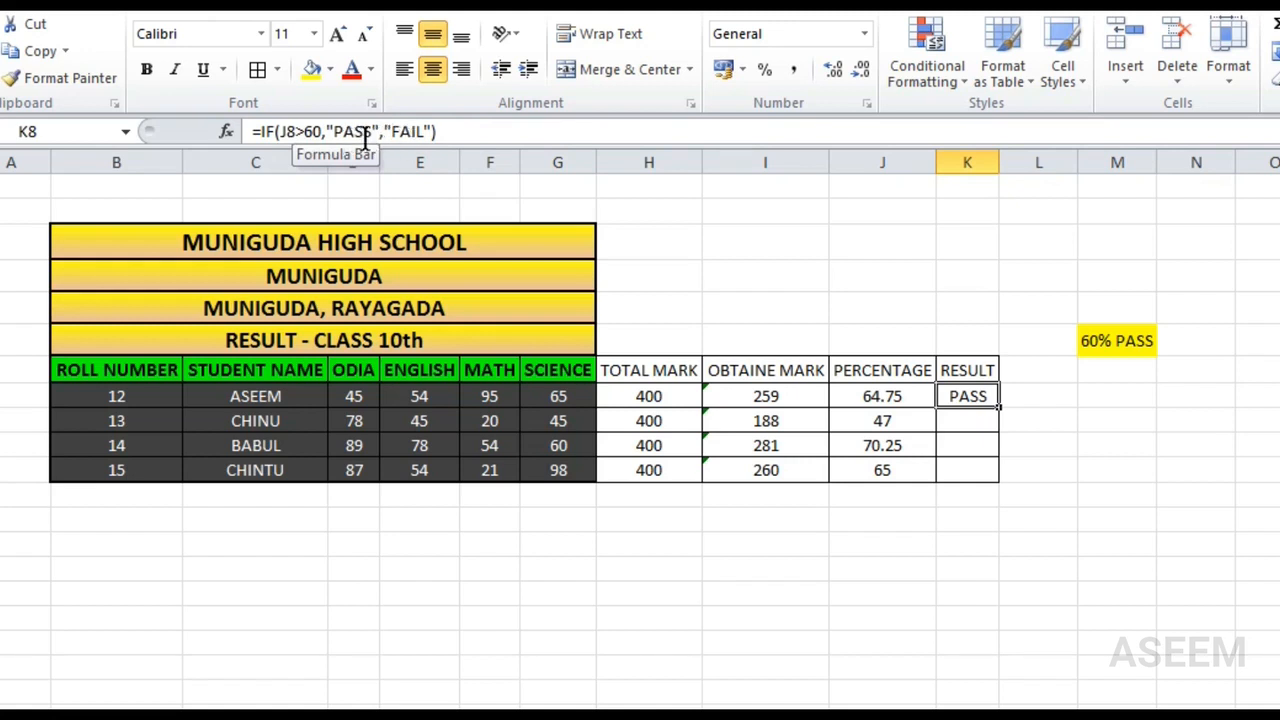
# Fill the result formula from K8 down through K11 for the remaining students and review the second student's row.
pyautogui.press('Right')
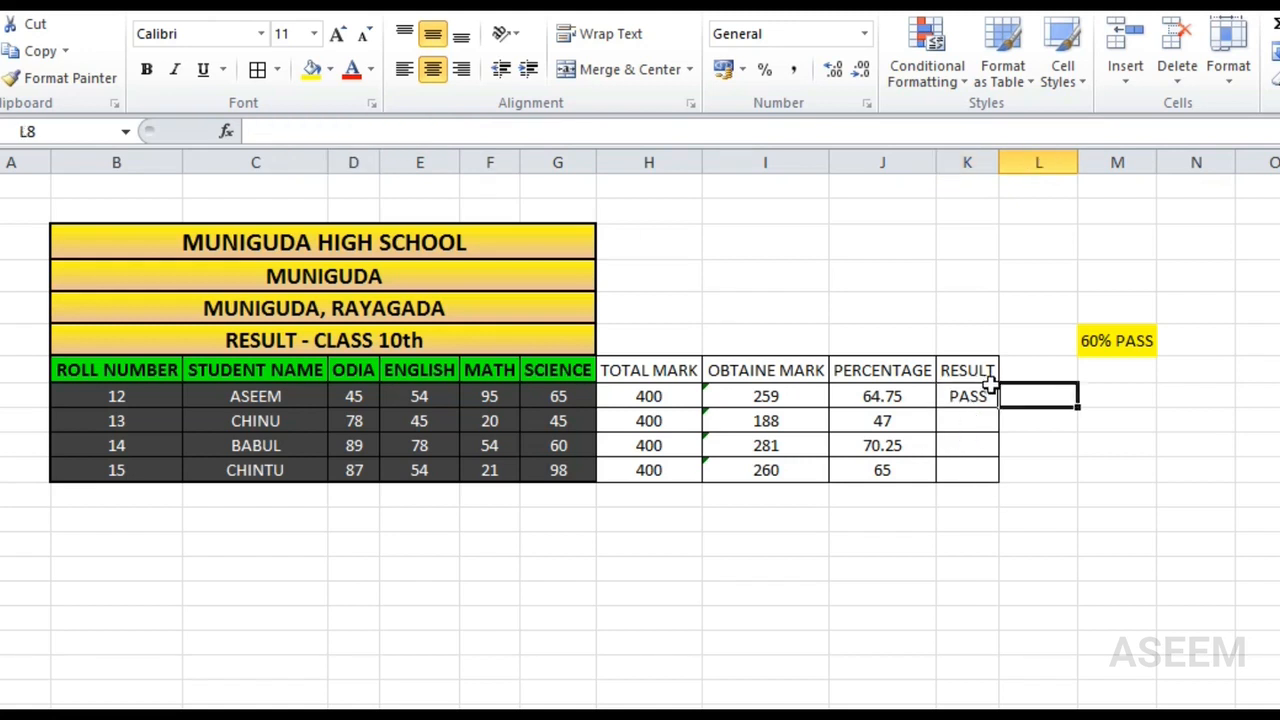
pyautogui.click(978, 394)
pyautogui.doubleClick(997, 409)
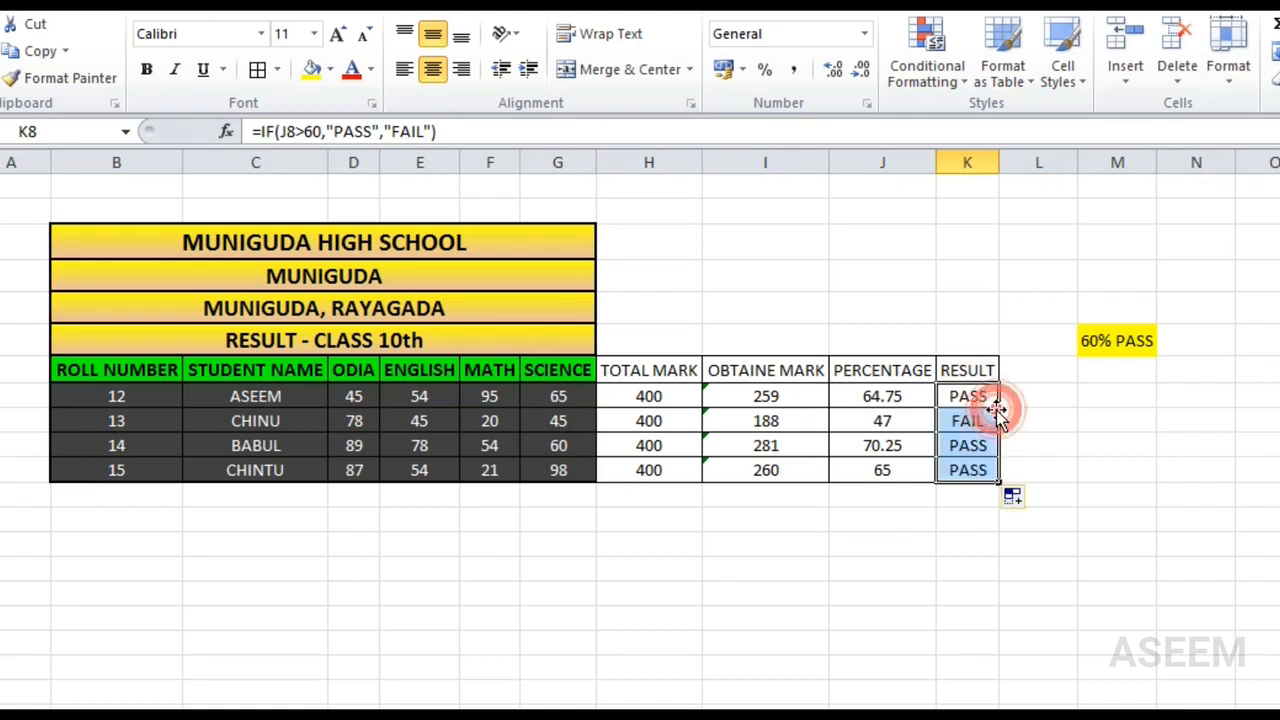
pyautogui.click(975, 424)
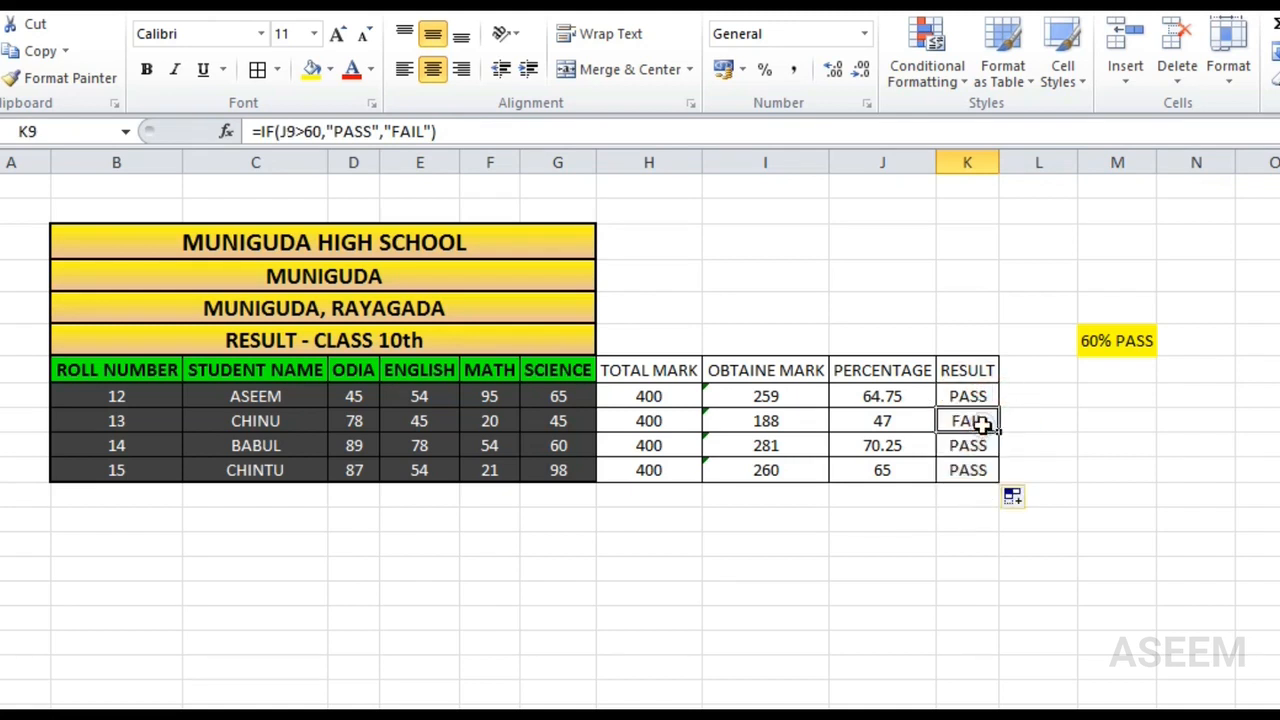
pyautogui.click(5, 421)
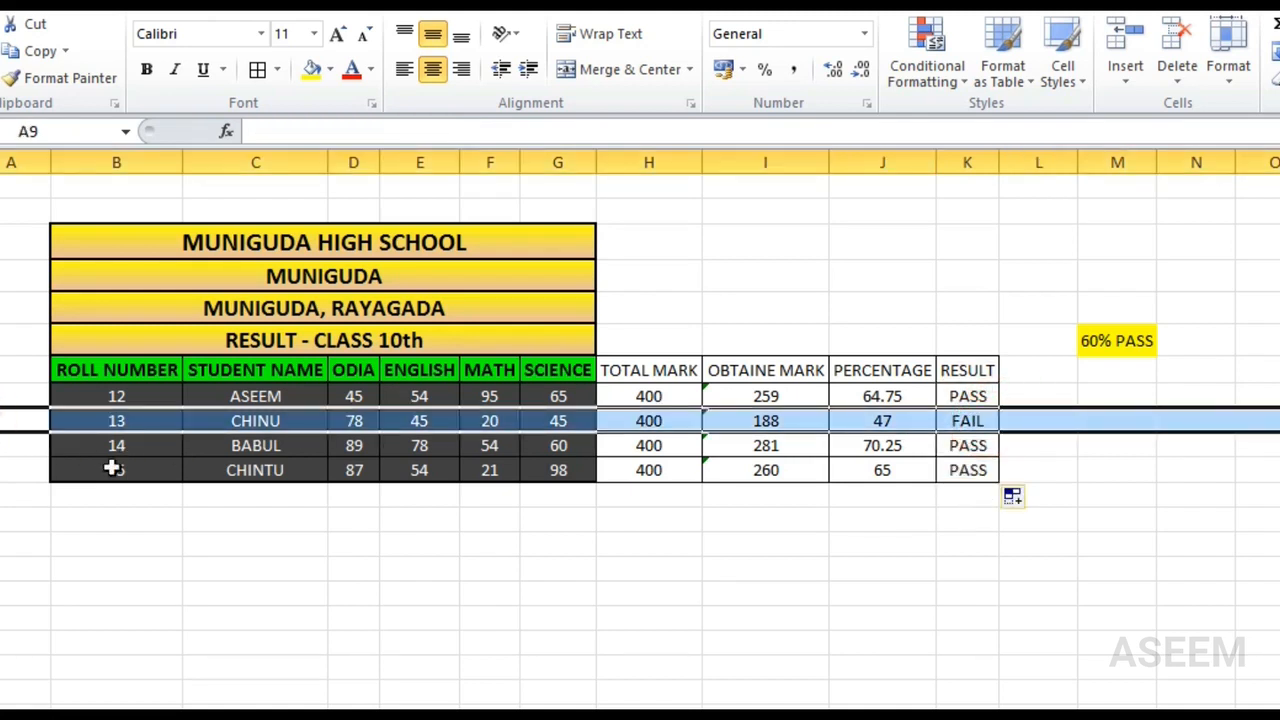
pyautogui.click(1112, 490)
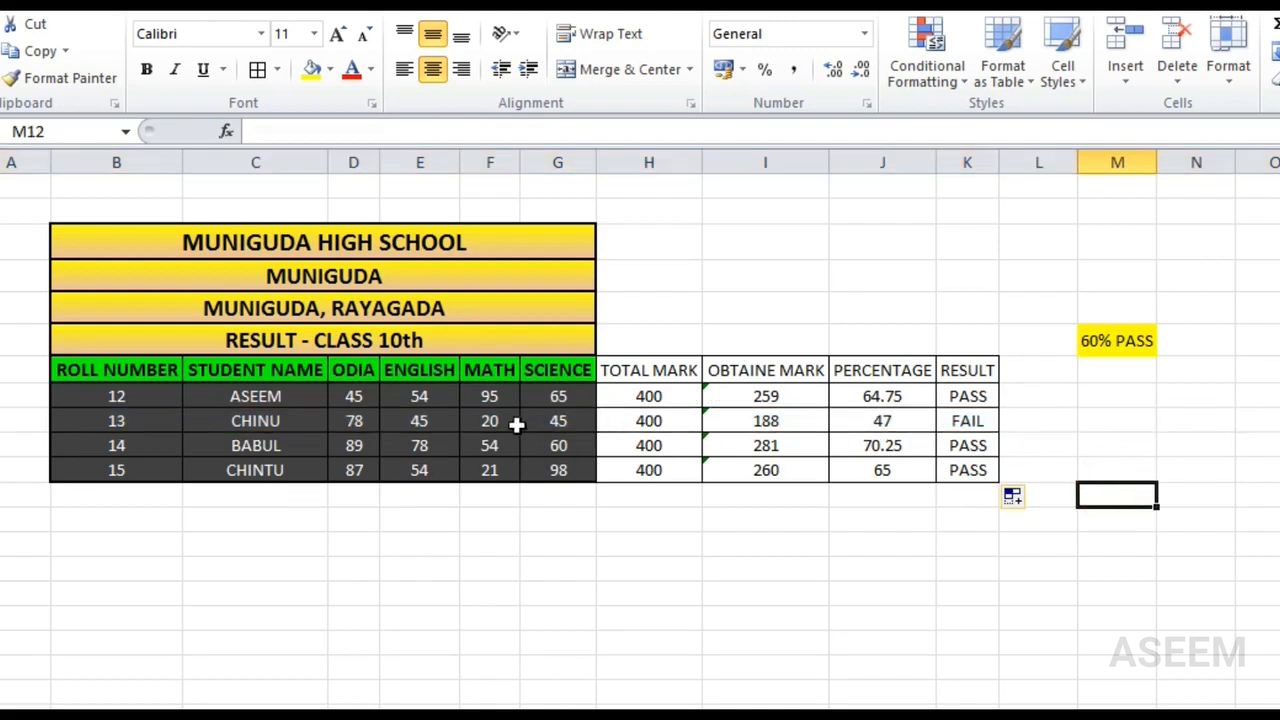
pyautogui.click(447, 402)
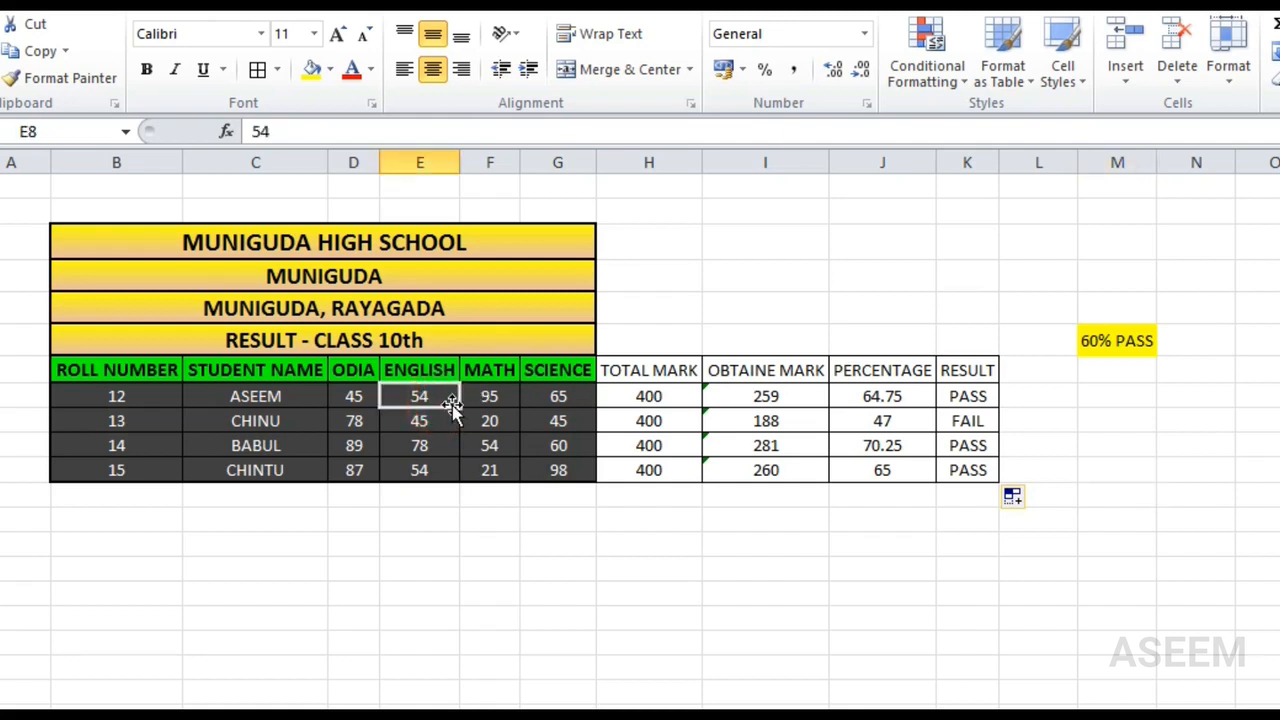
# Set the first student's English mark in E8 to 20.
pyautogui.write('20')
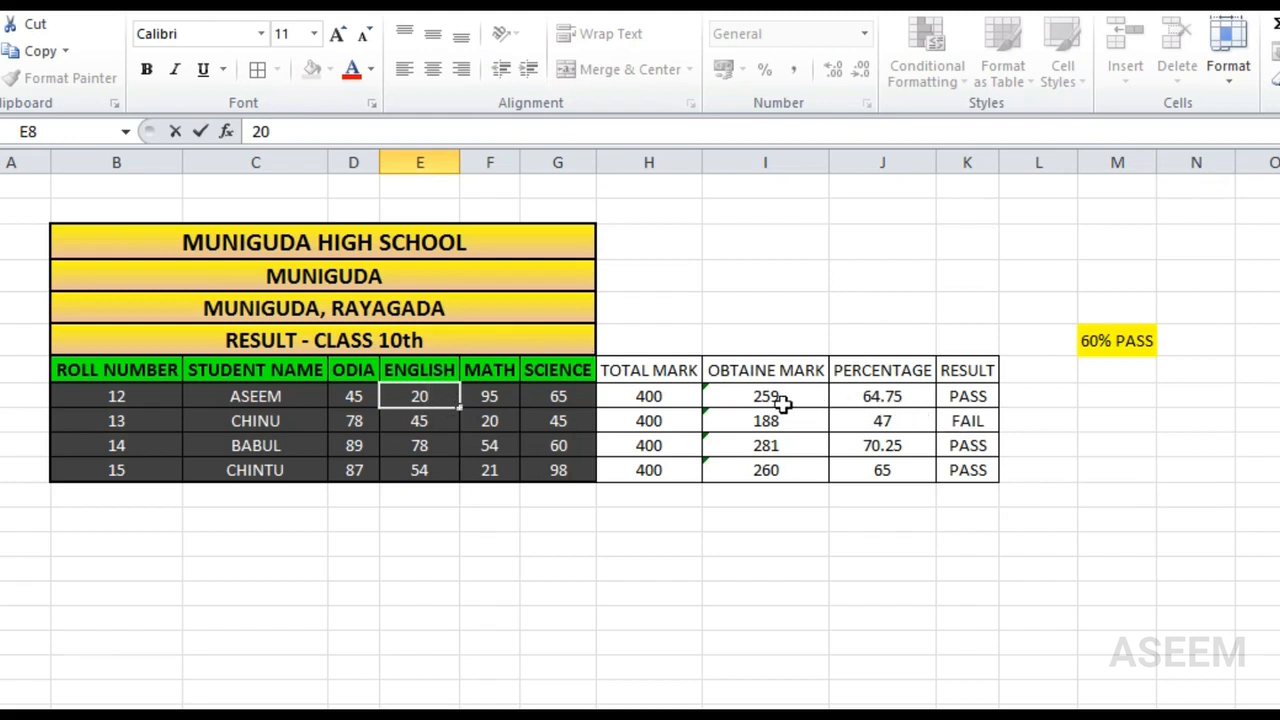
pyautogui.press('Tab')
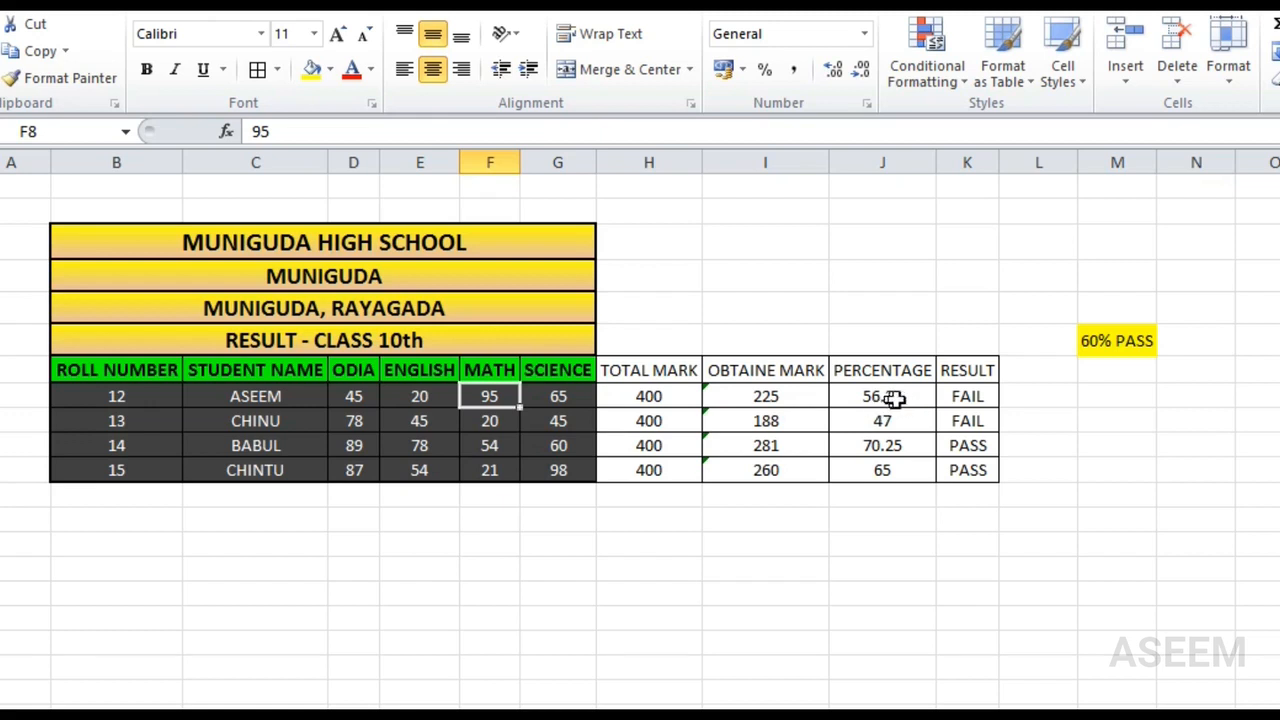
# Test the result formula by setting the third student's Math mark in F10 to 13 and then 20.
pyautogui.click(489, 446)
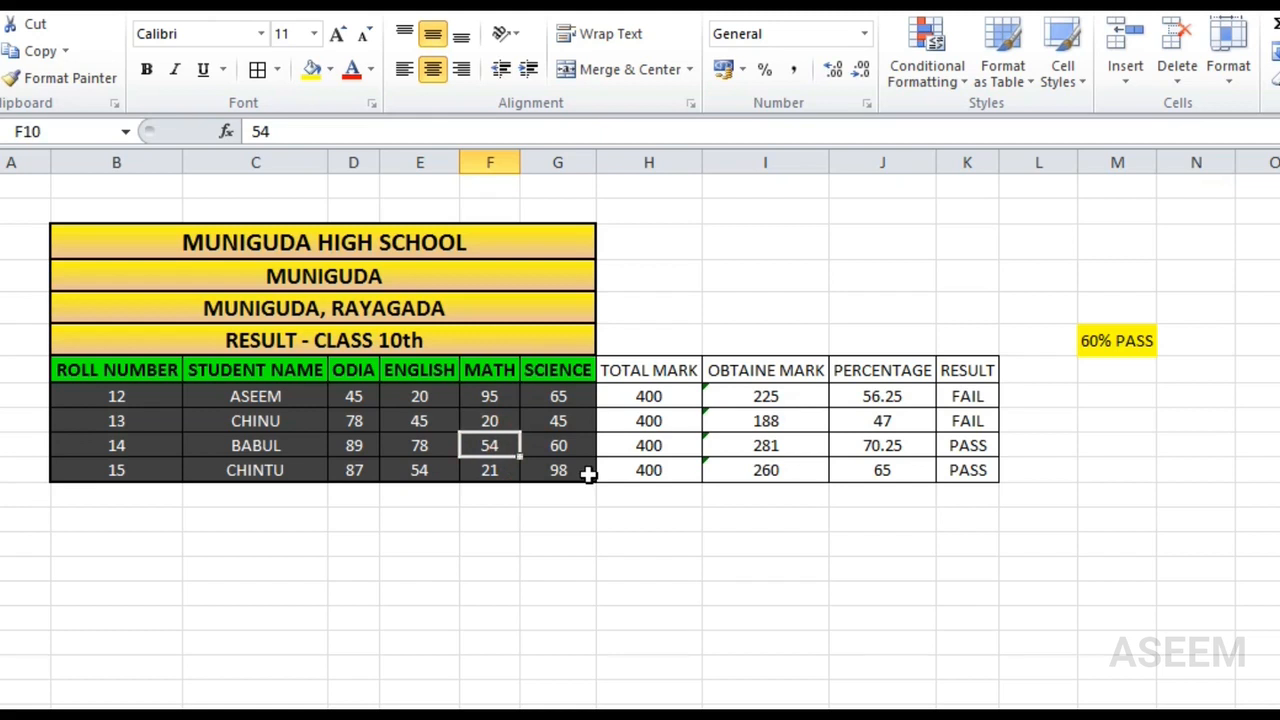
pyautogui.write('13')
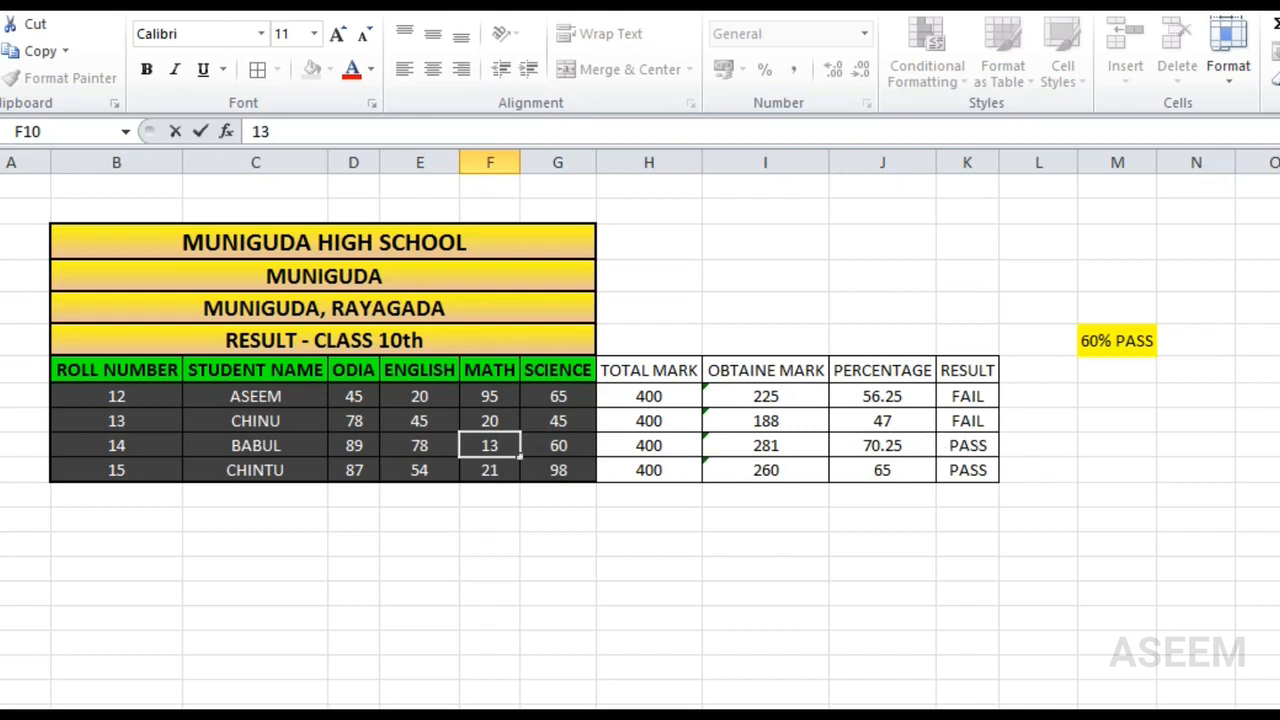
pyautogui.click(0, 445)
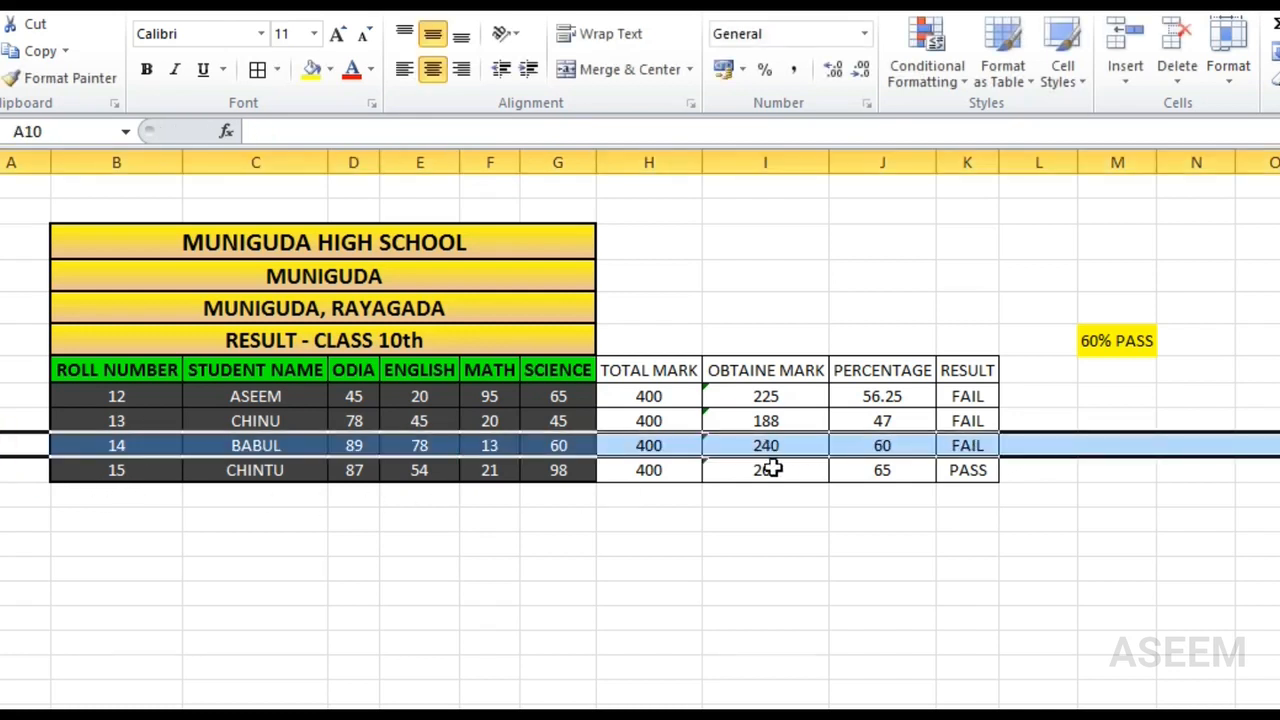
pyautogui.click(494, 446)
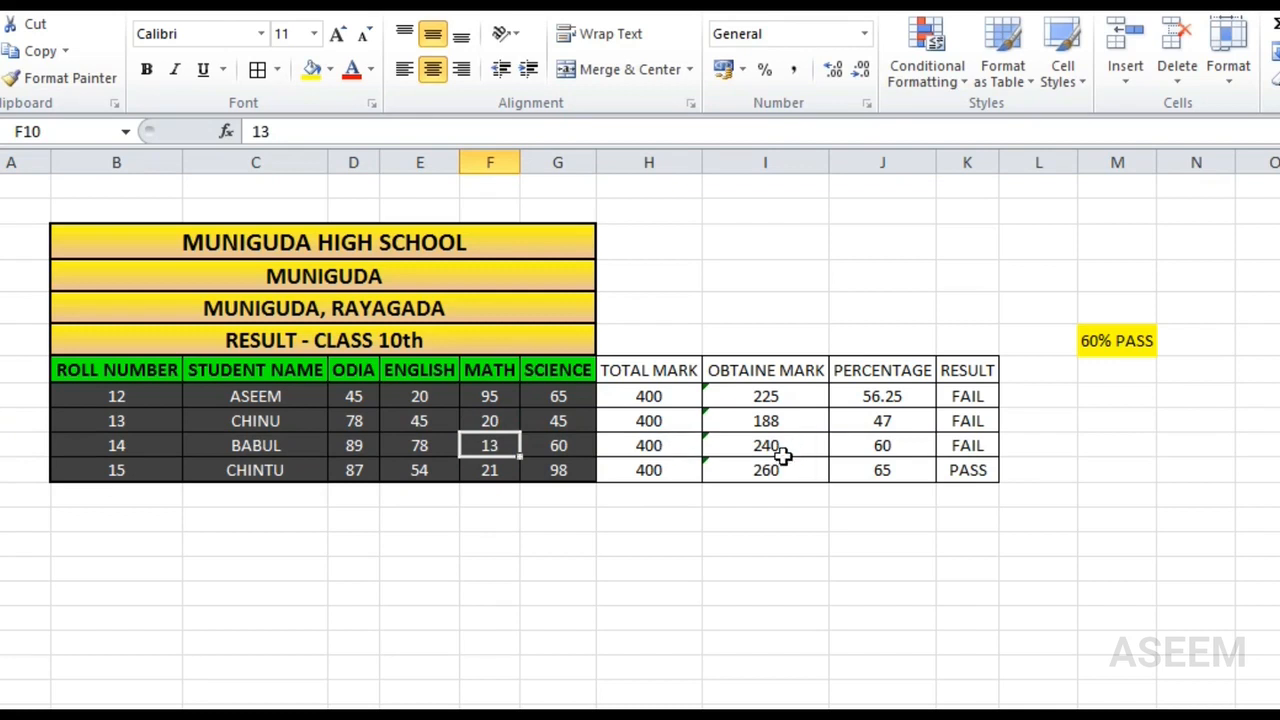
pyautogui.write('2')
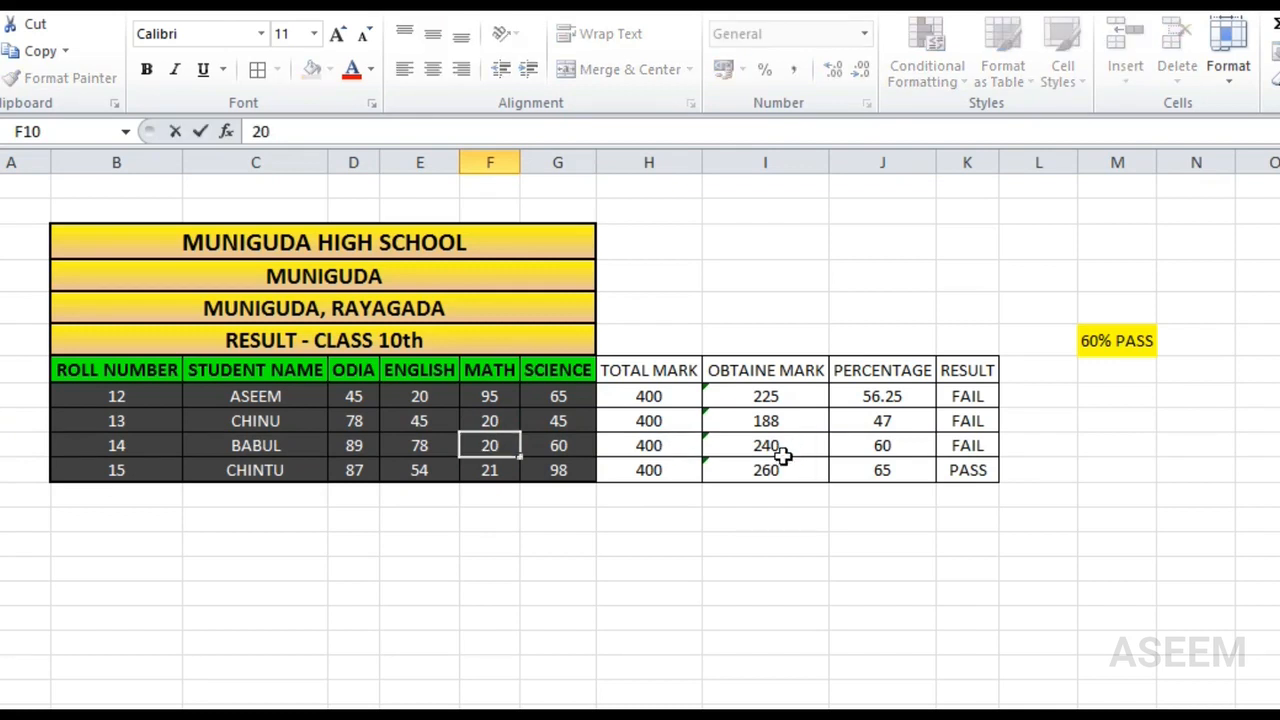
pyautogui.write('0')
pyautogui.press('Tab')
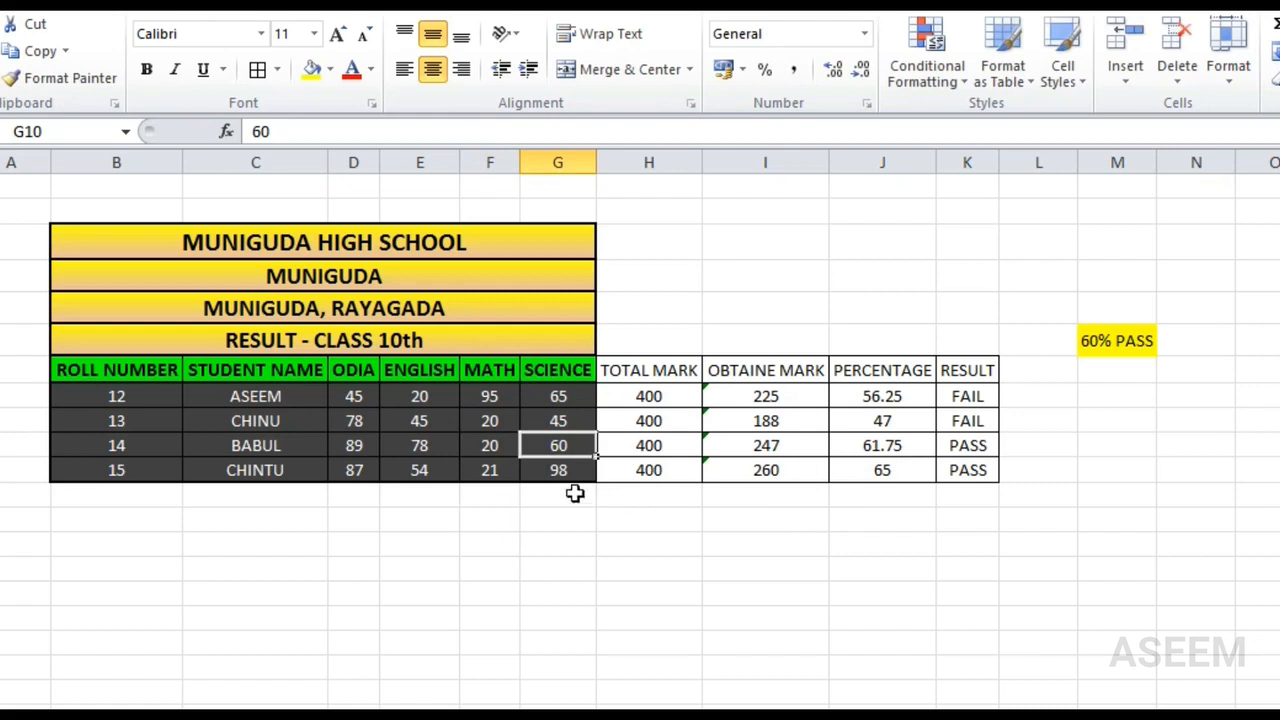
# Try Math marks of 30 and then 10 for the third student in F10 to test the result.
pyautogui.click(493, 446)
pyautogui.write('30')
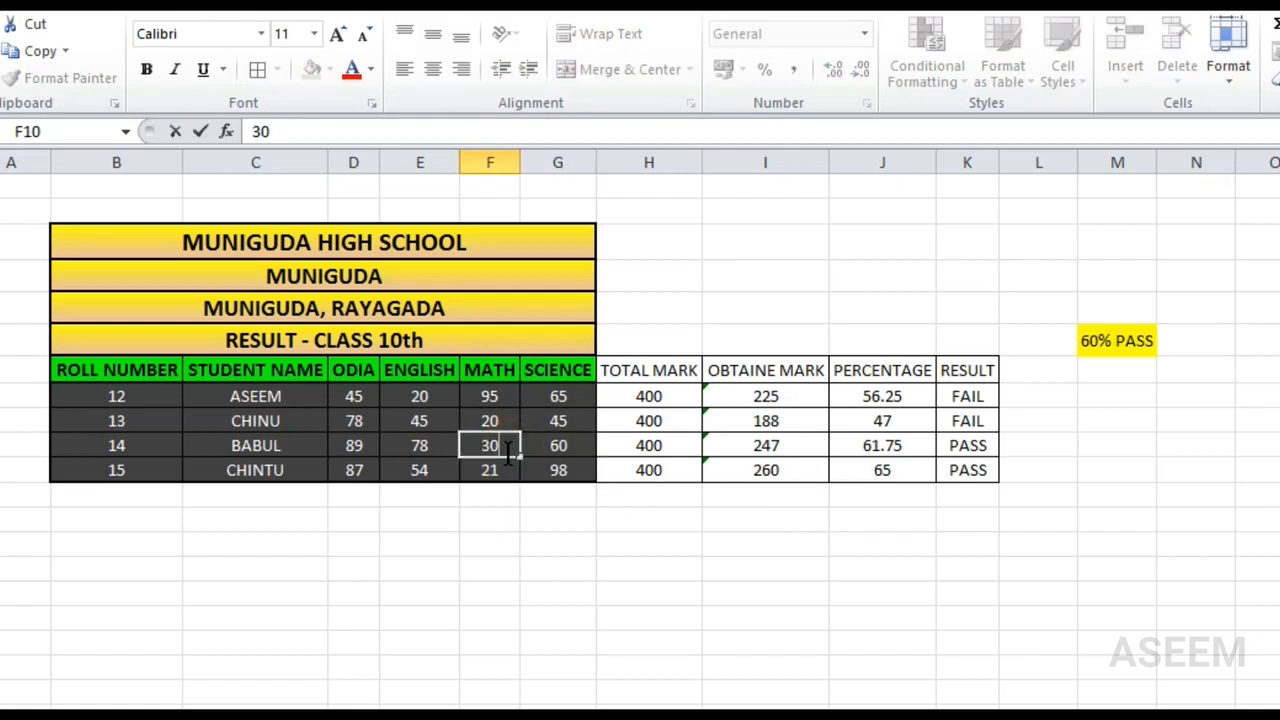
pyautogui.press('Tab')
pyautogui.click(495, 448)
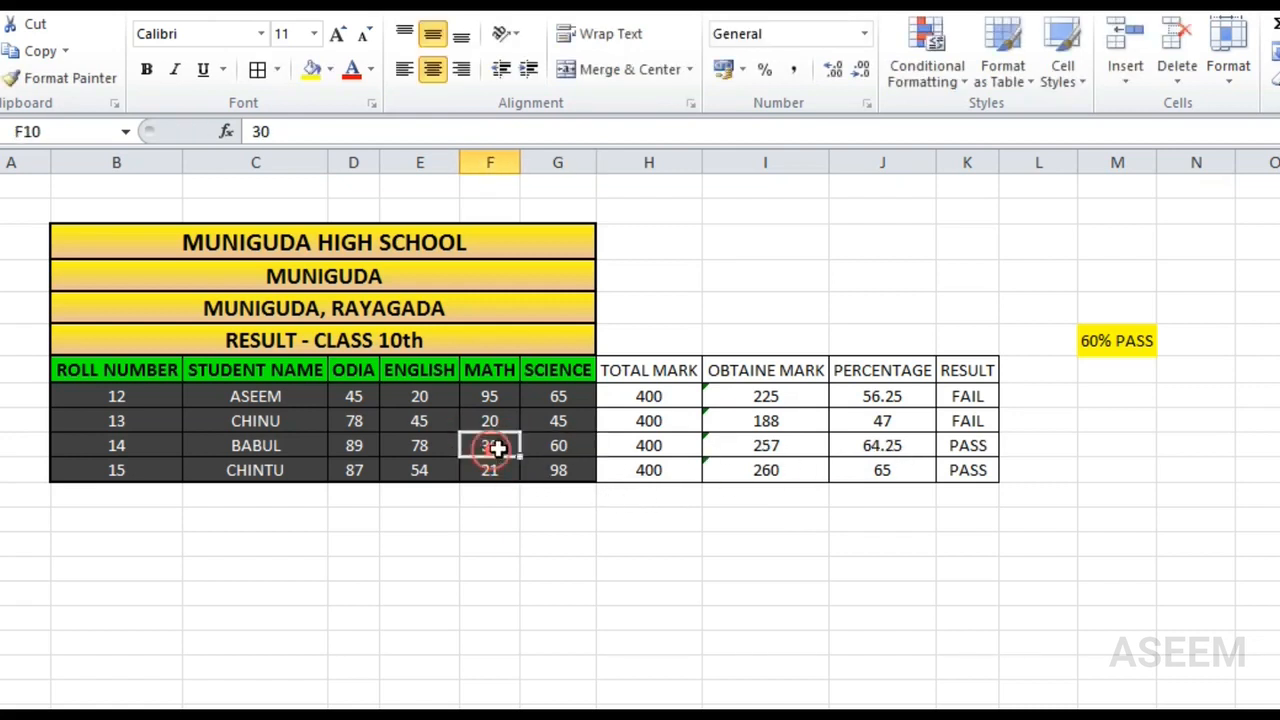
pyautogui.write('1')
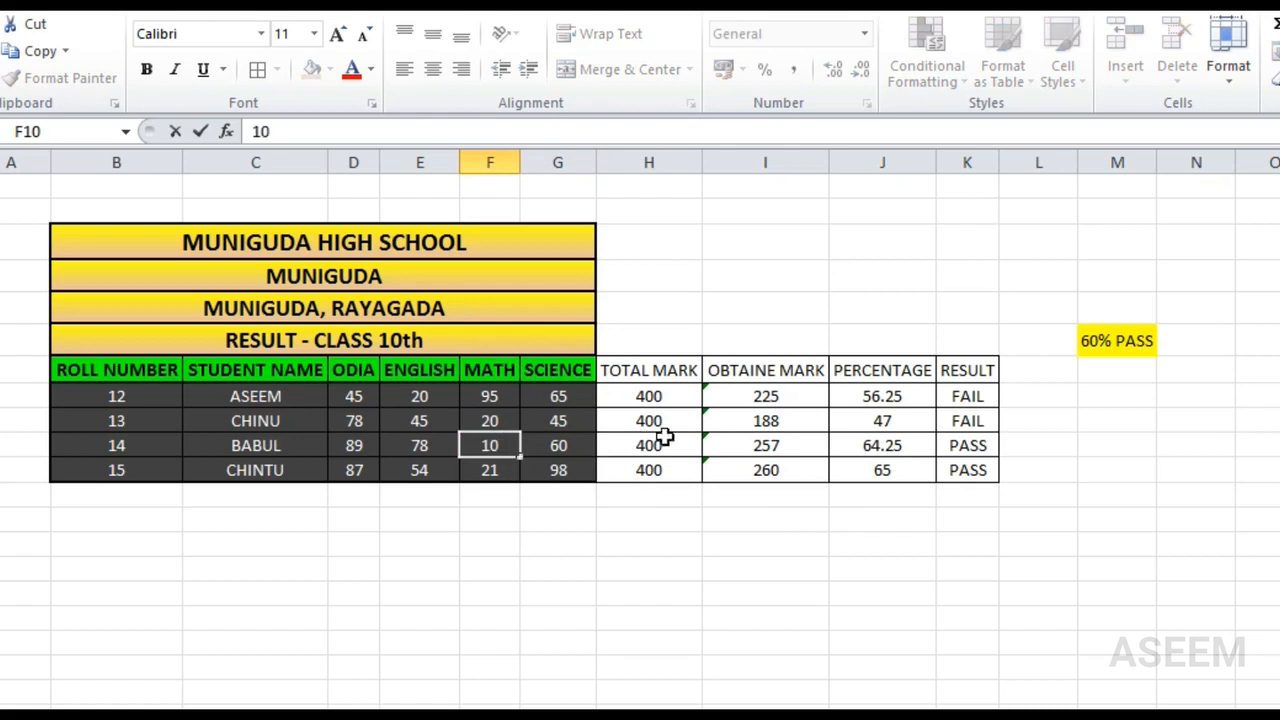
pyautogui.write('0')
pyautogui.press('Tab')
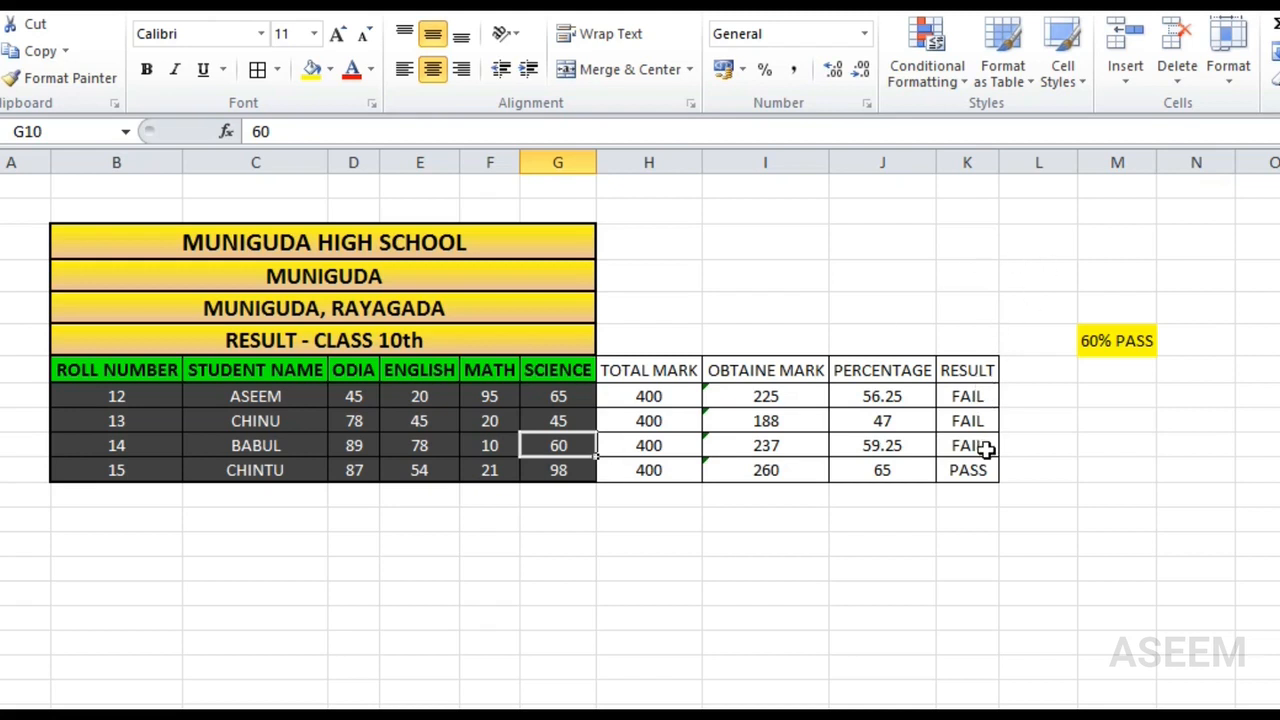
# Review the first student's result and percentage formulas, and re-enter the threshold 60 in K8's IF formula.
pyautogui.click(972, 400)
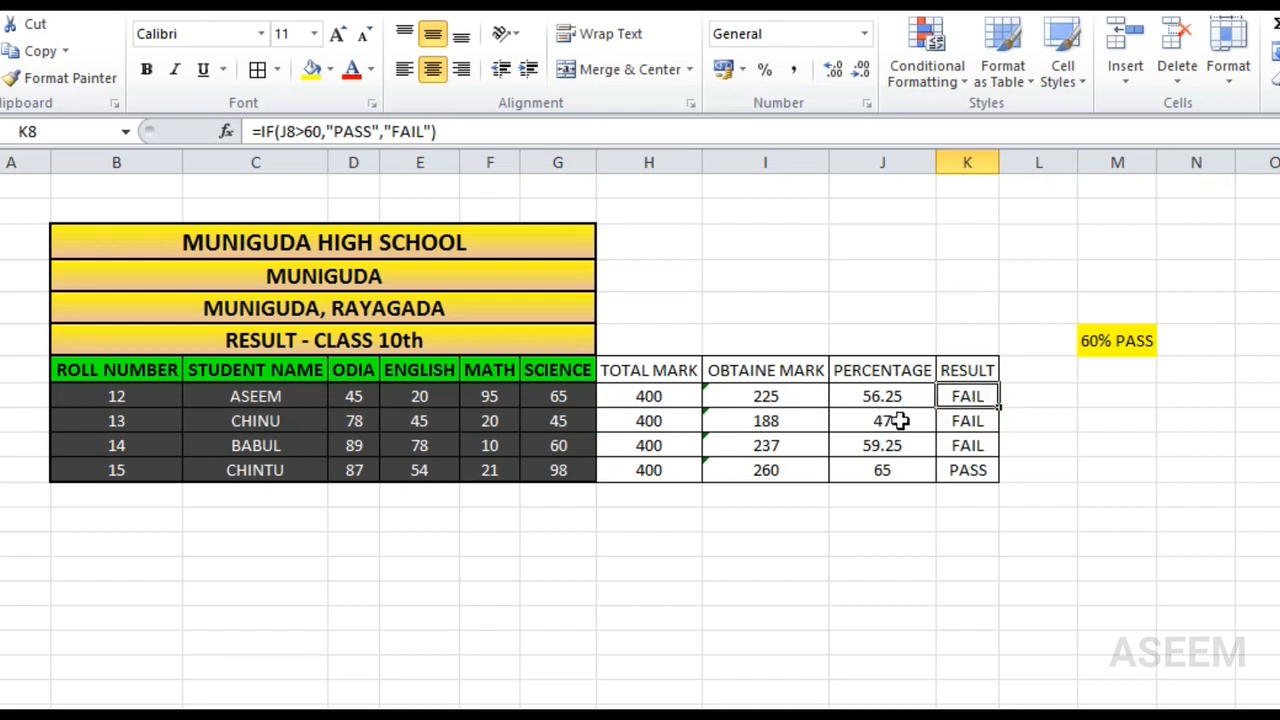
pyautogui.click(872, 402)
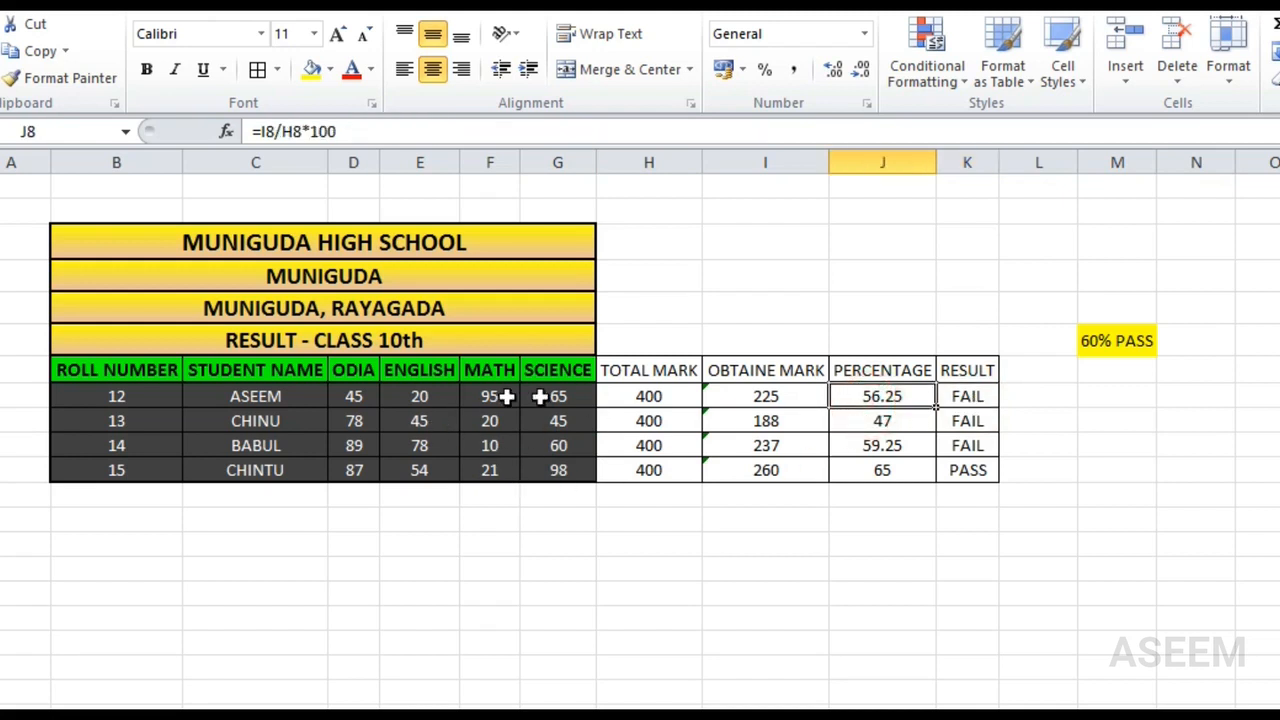
pyautogui.click(963, 405)
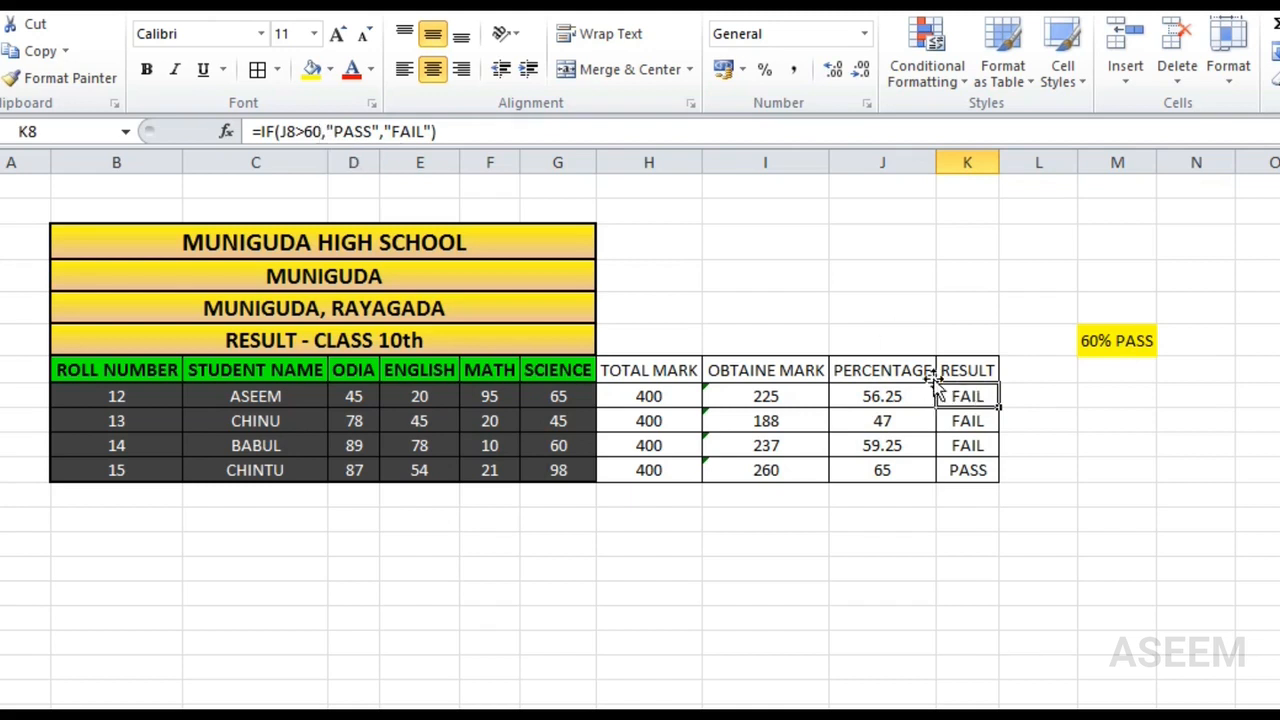
pyautogui.click(318, 131)
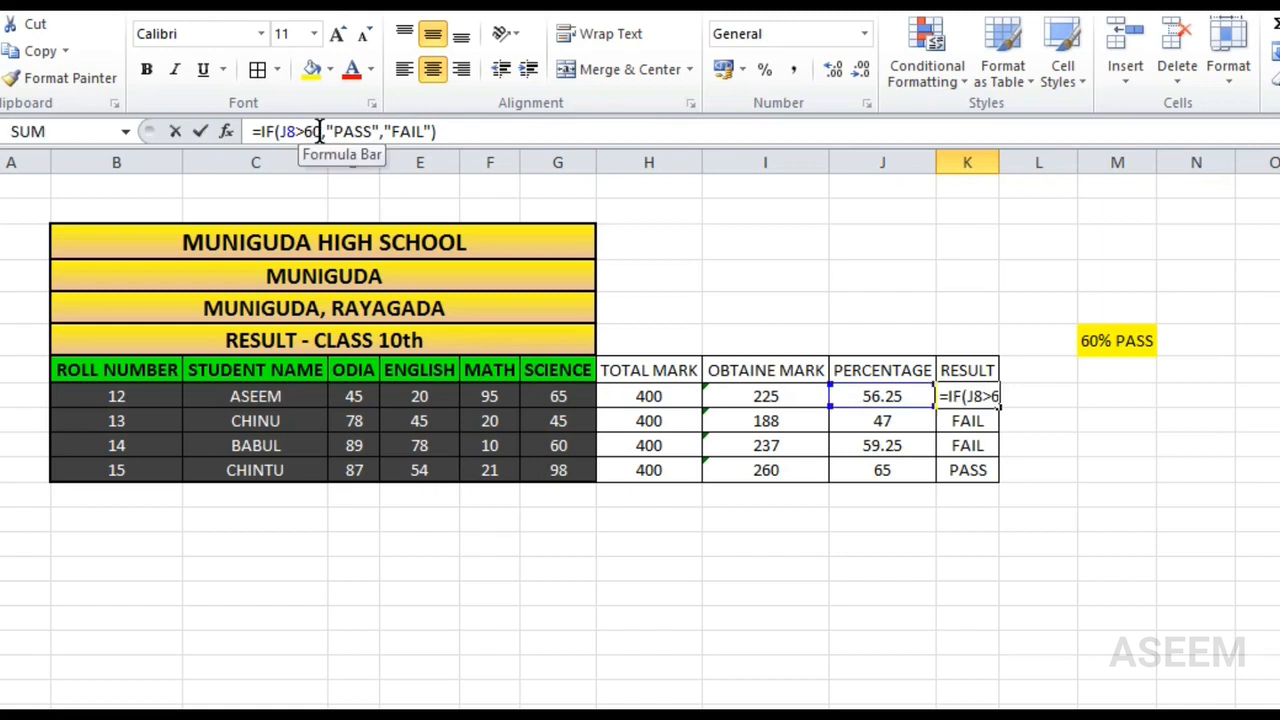
pyautogui.press('BackSpace')
pyautogui.press('BackSpace')
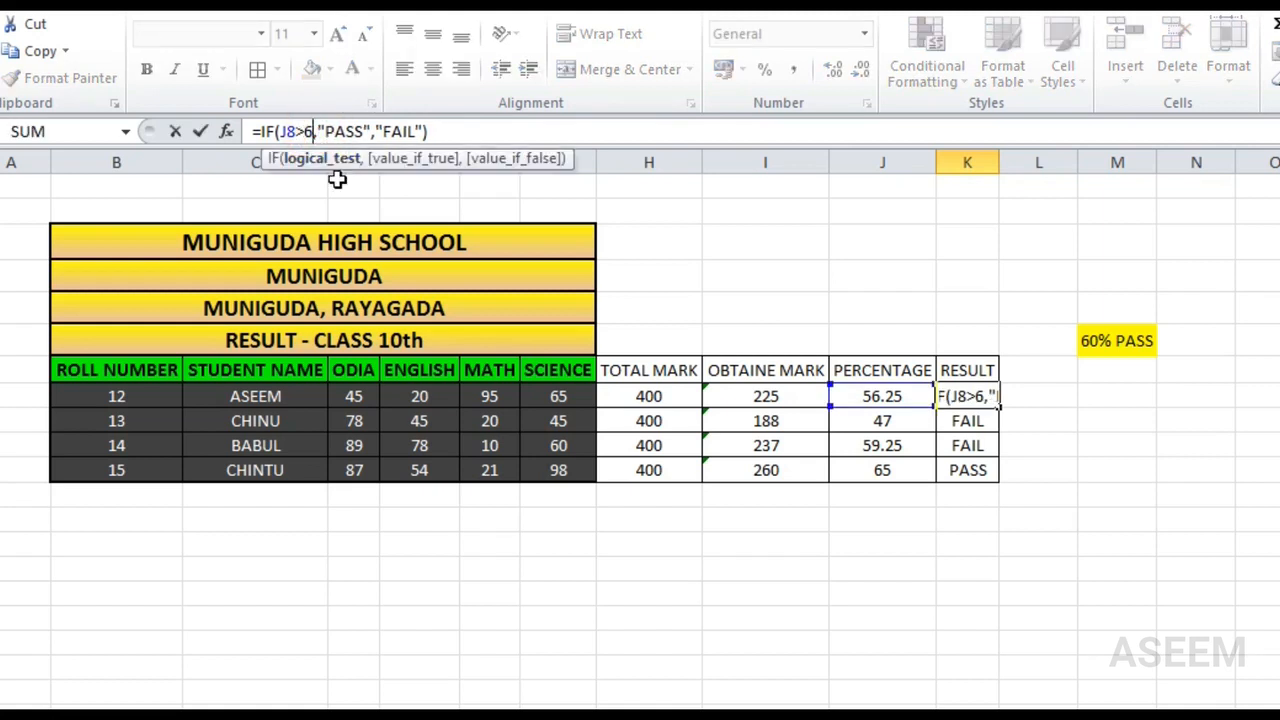
pyautogui.write('60')
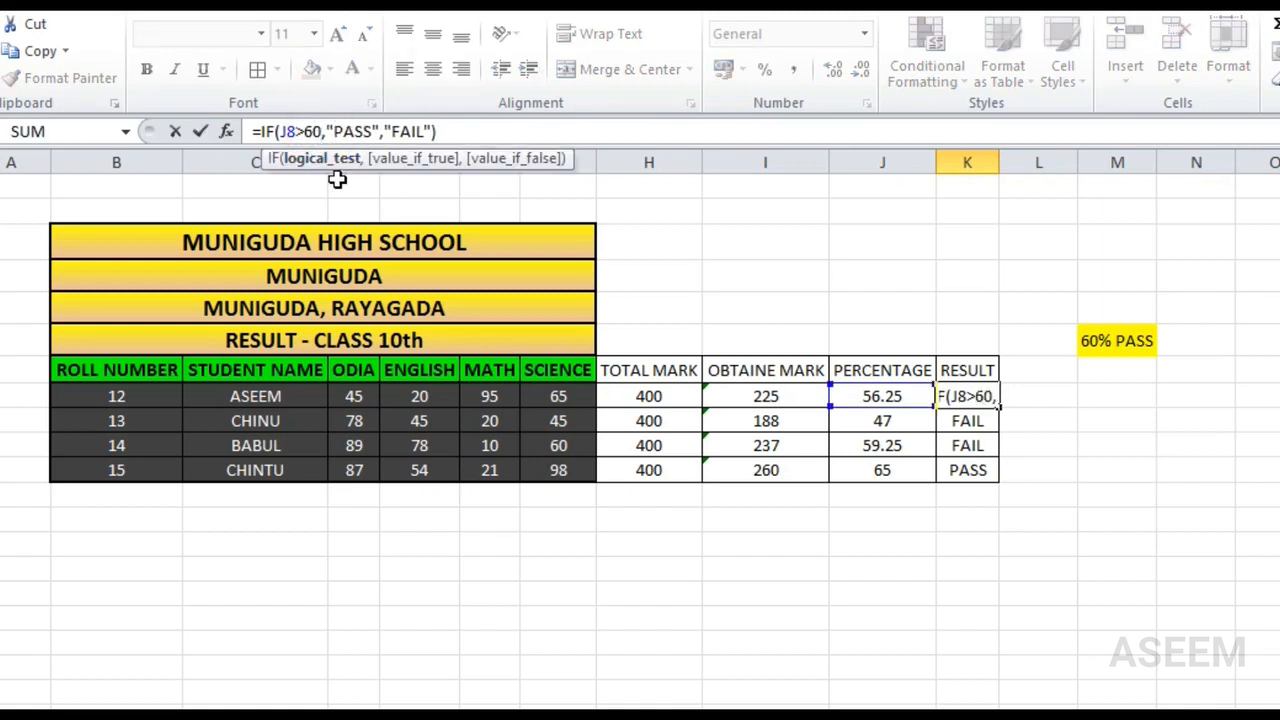
pyautogui.press('Tab')
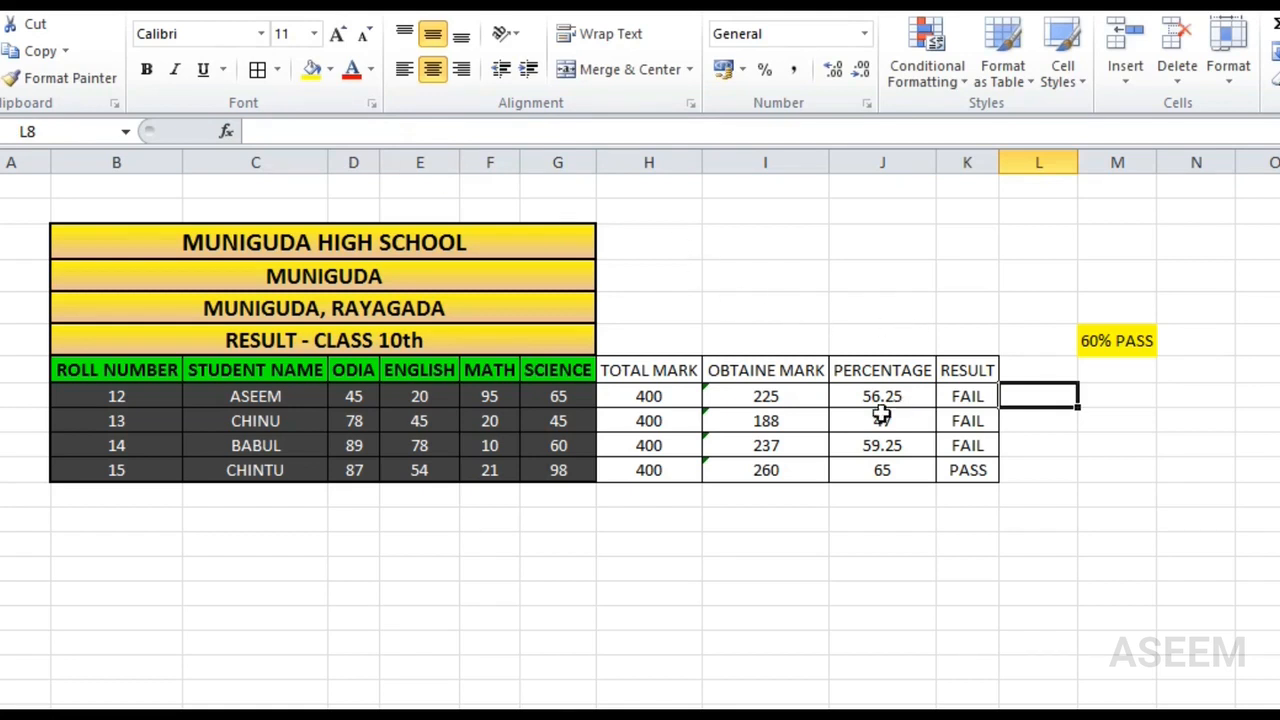
# Set the third student's Math mark in F10 to 35.
pyautogui.click(500, 440)
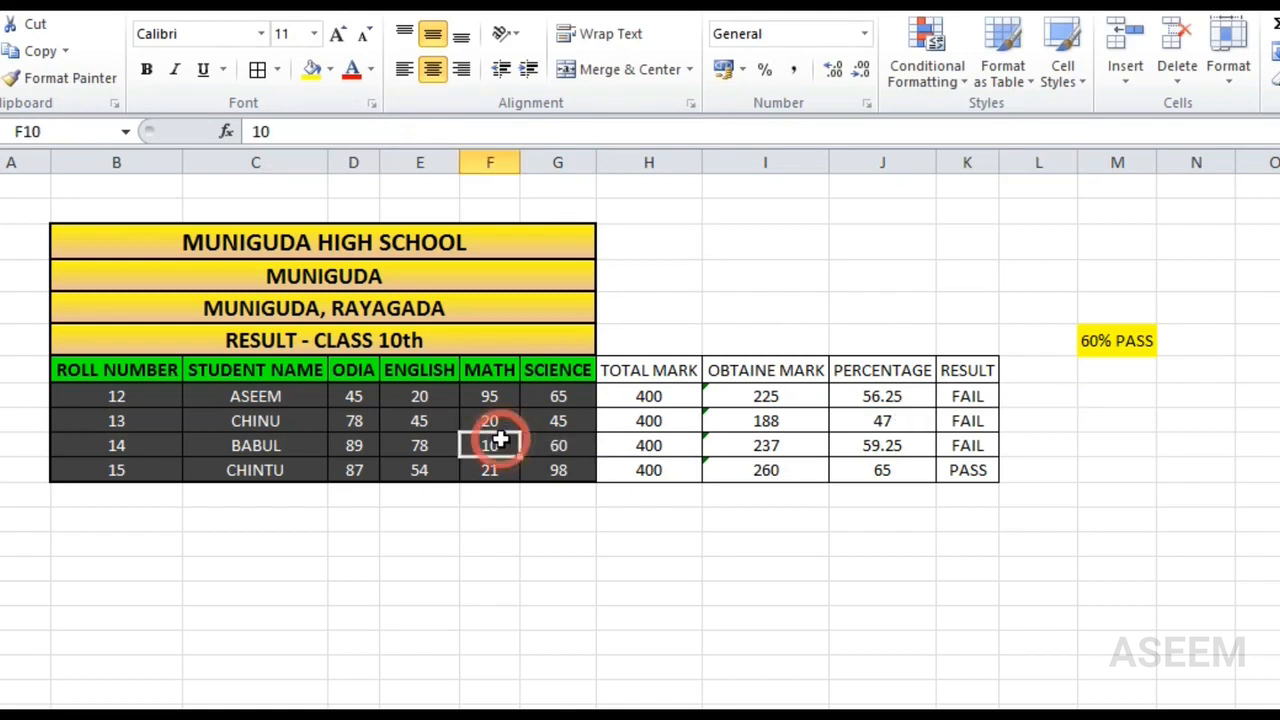
pyautogui.write('35')
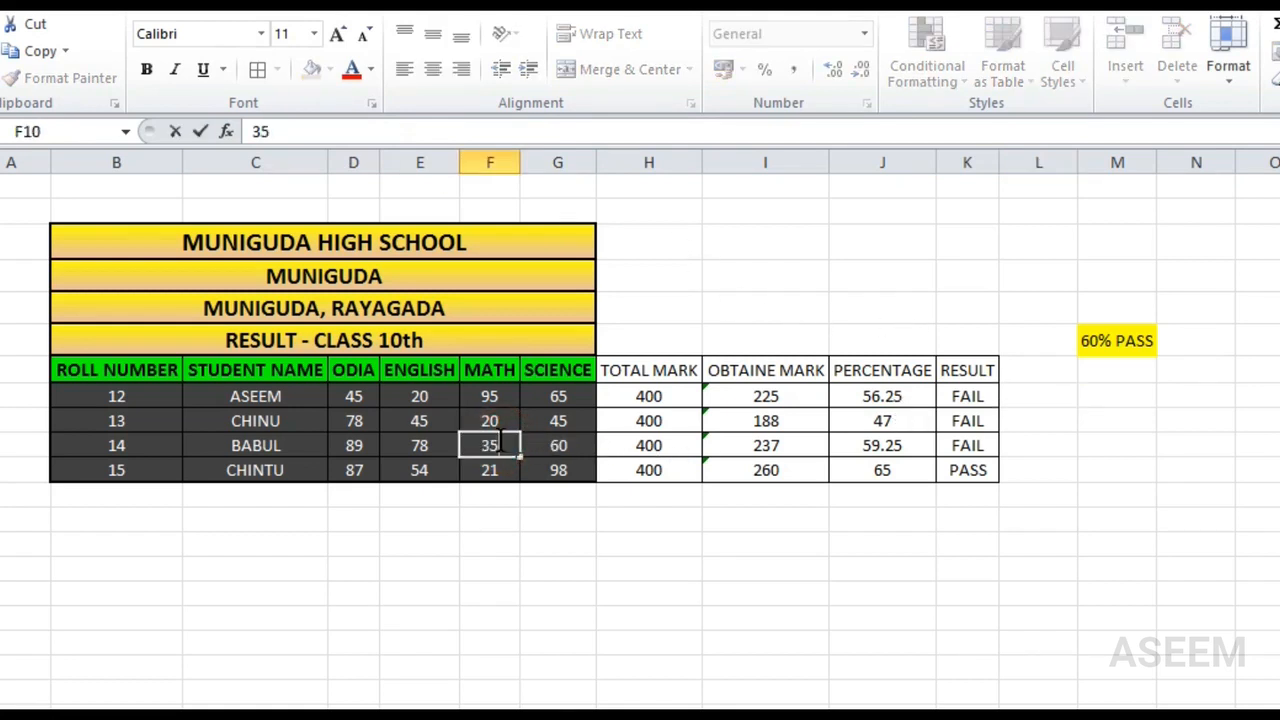
pyautogui.press('Tab')
# Change the second student's Math mark in F9 to 45, then raise it to 65.
pyautogui.click(482, 421)
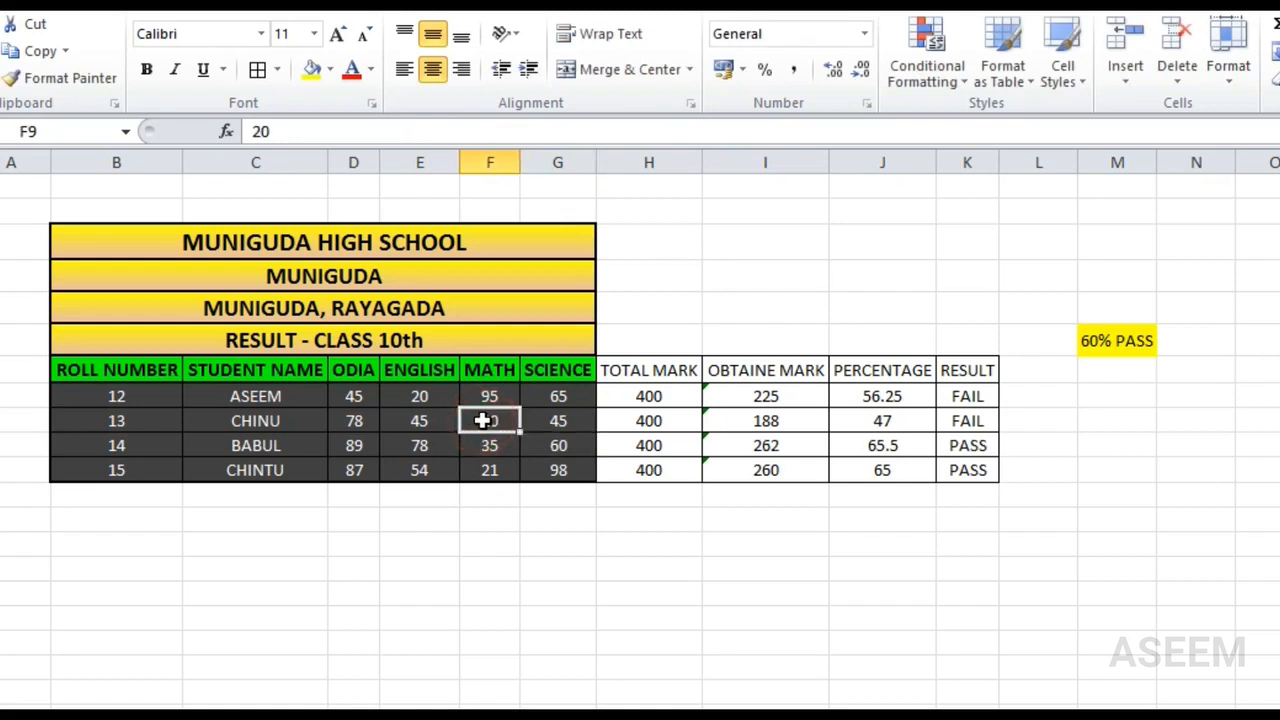
pyautogui.write('45')
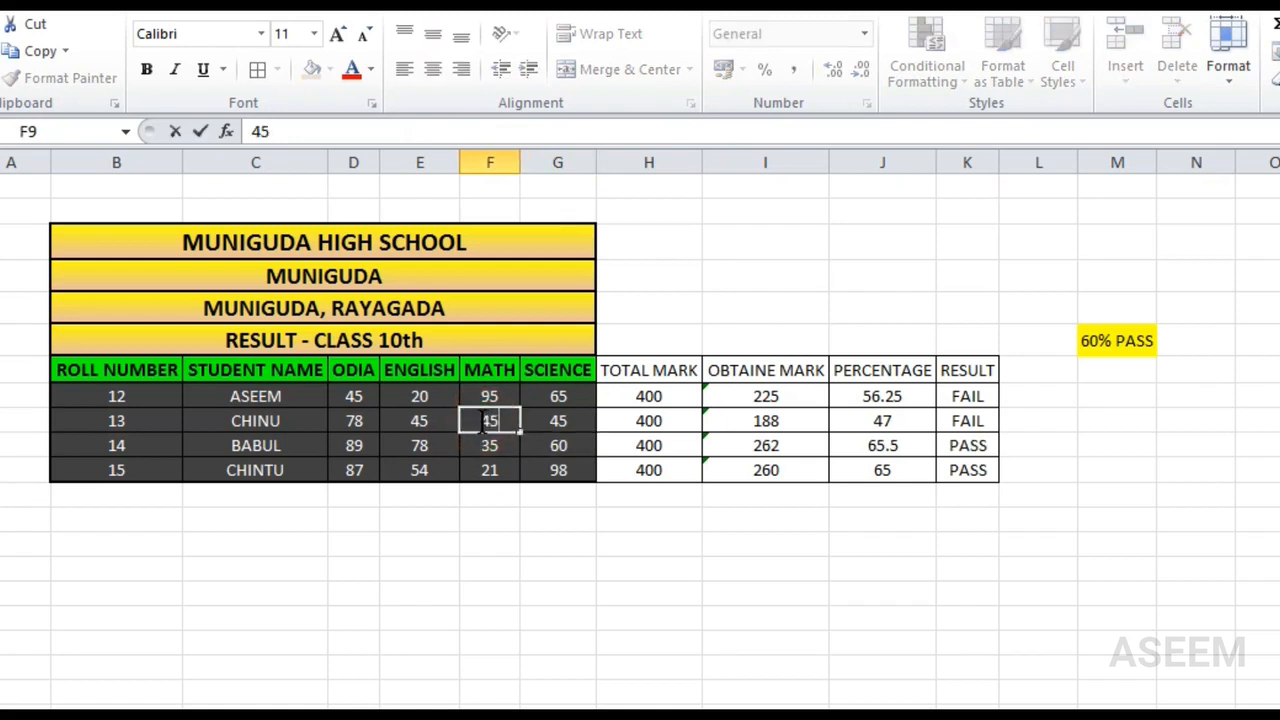
pyautogui.press('Tab')
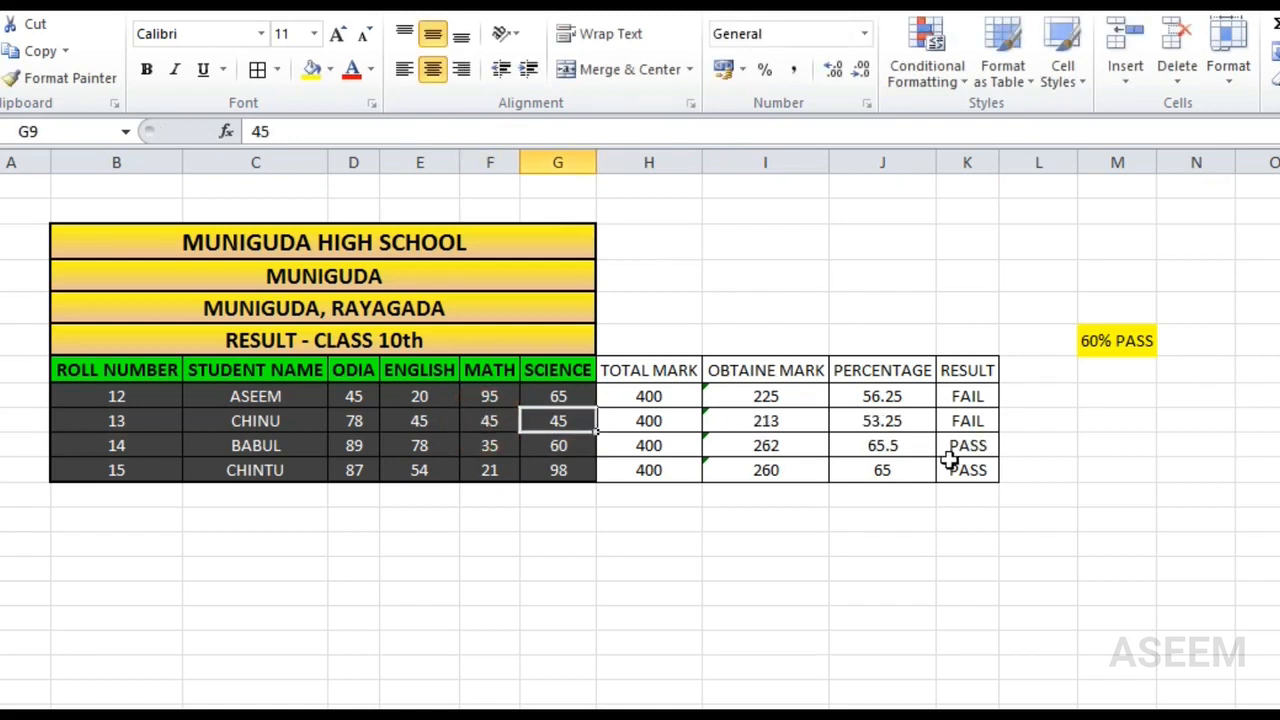
pyautogui.click(502, 424)
pyautogui.write('65')
pyautogui.press('Tab')
# Set the second student's English mark in E9 to 74.
pyautogui.click(478, 424)
pyautogui.click(432, 444)
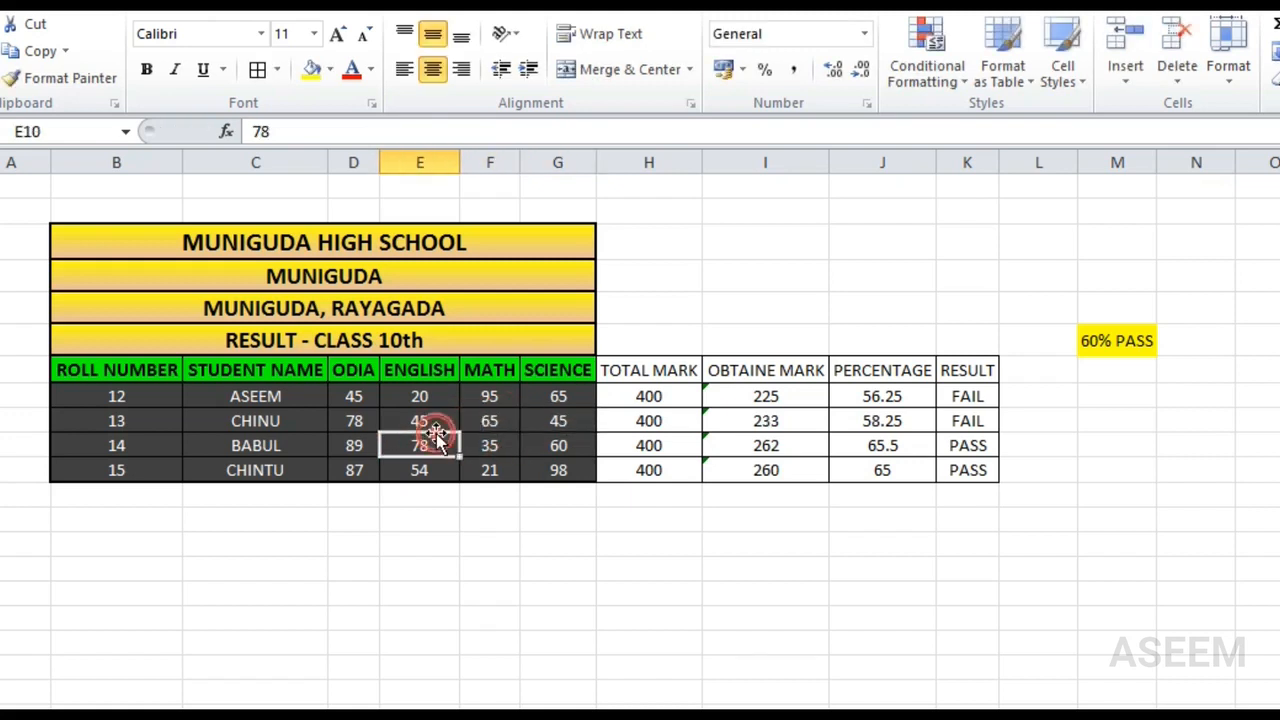
pyautogui.click(430, 421)
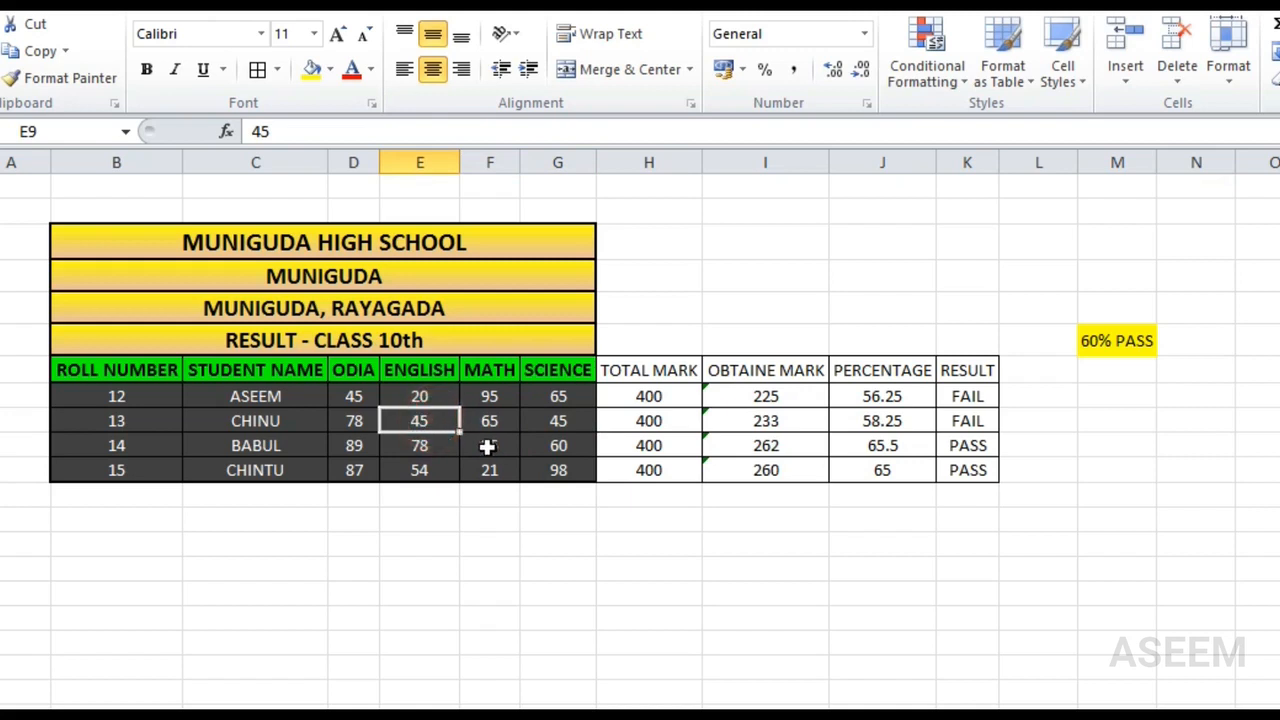
pyautogui.write('74')
pyautogui.press('Tab')
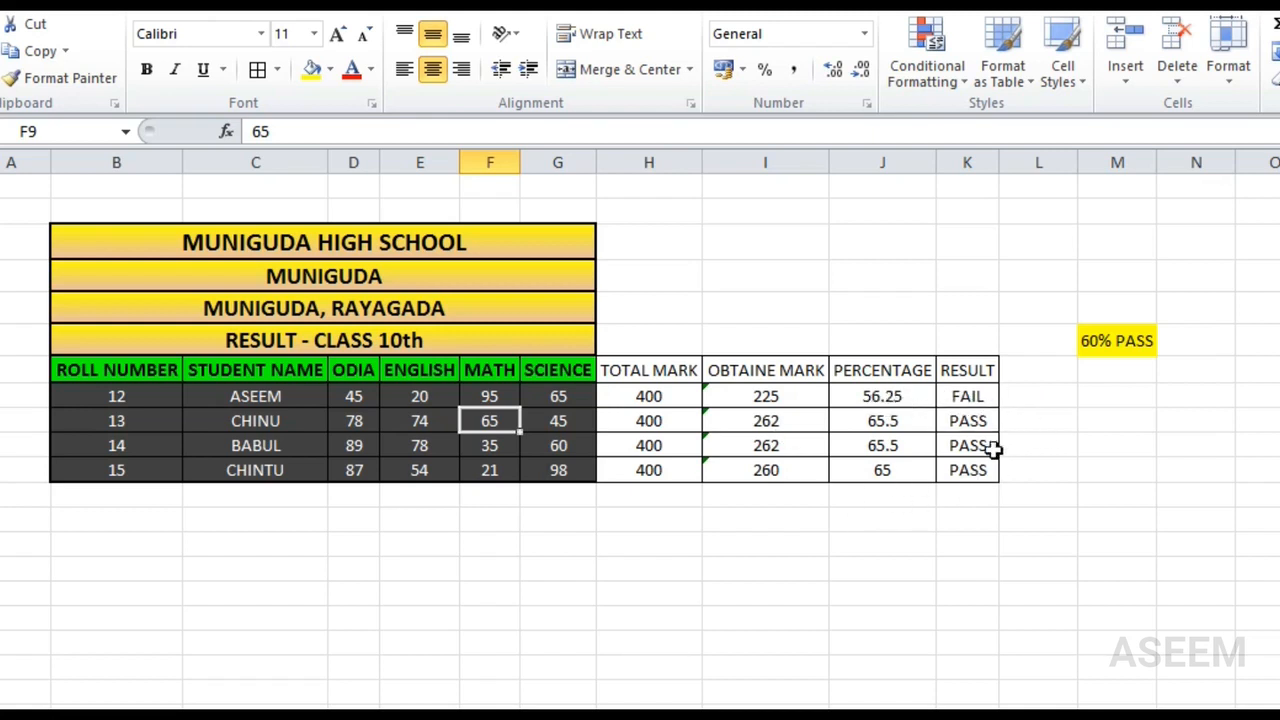
# Check the first student's result, percentage and obtained mark formulas in K8, J8 and I8 against the subject columns.
pyautogui.click(973, 399)
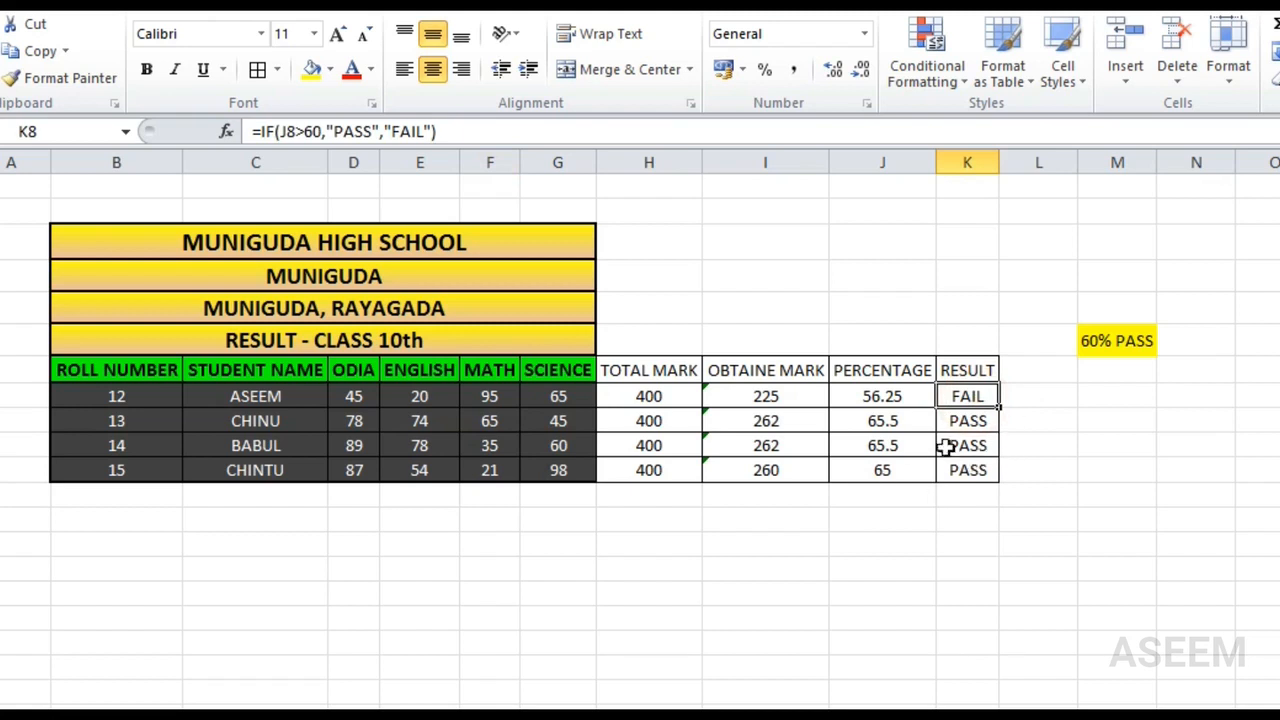
pyautogui.click(889, 397)
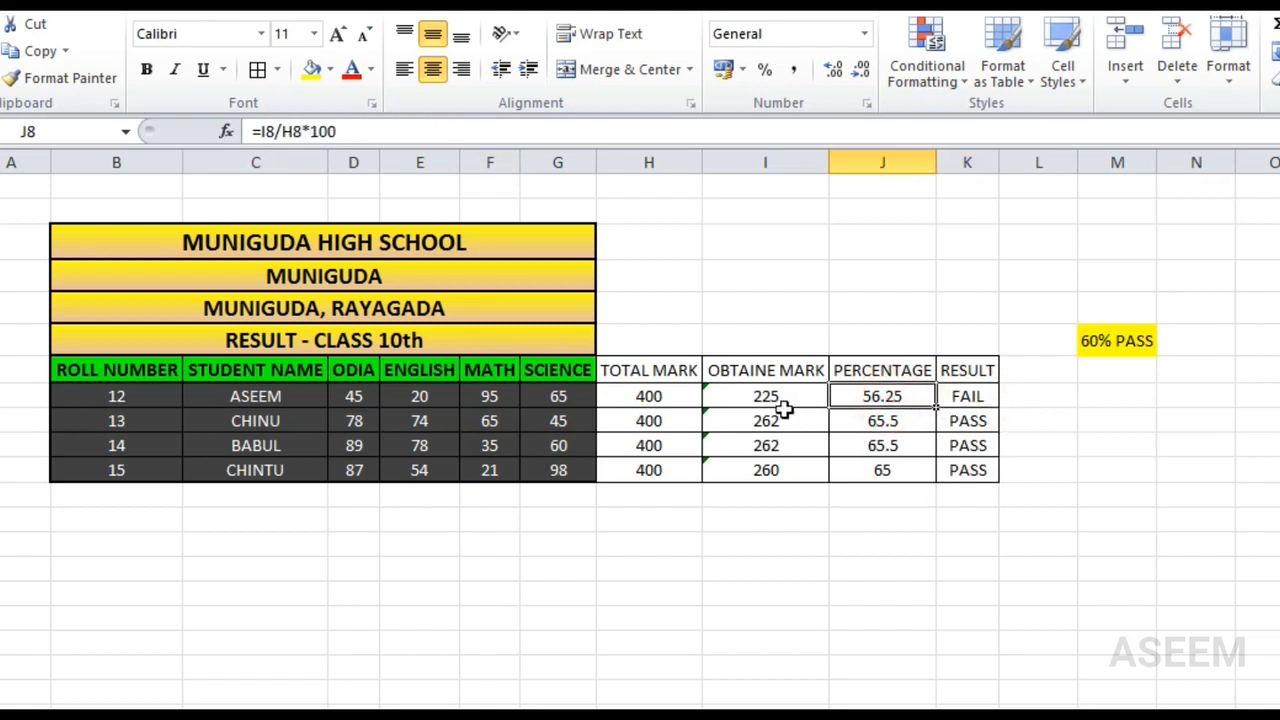
pyautogui.click(780, 403)
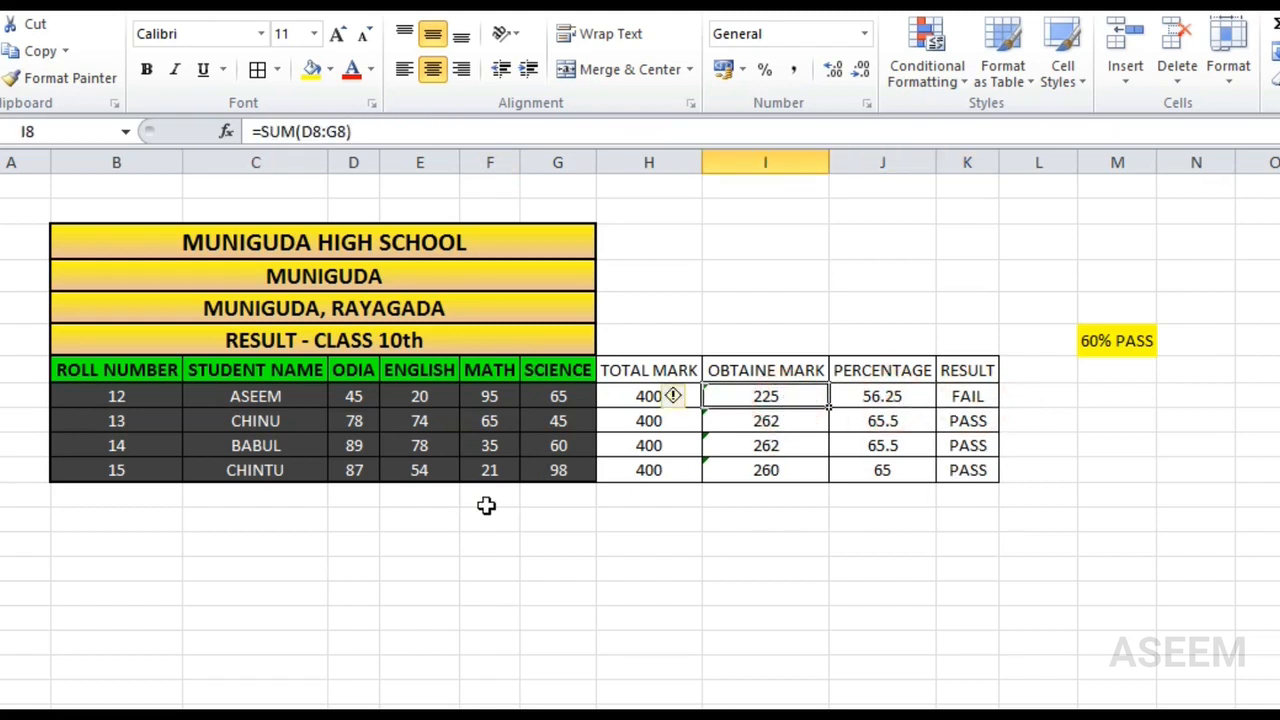
pyautogui.click(349, 490)
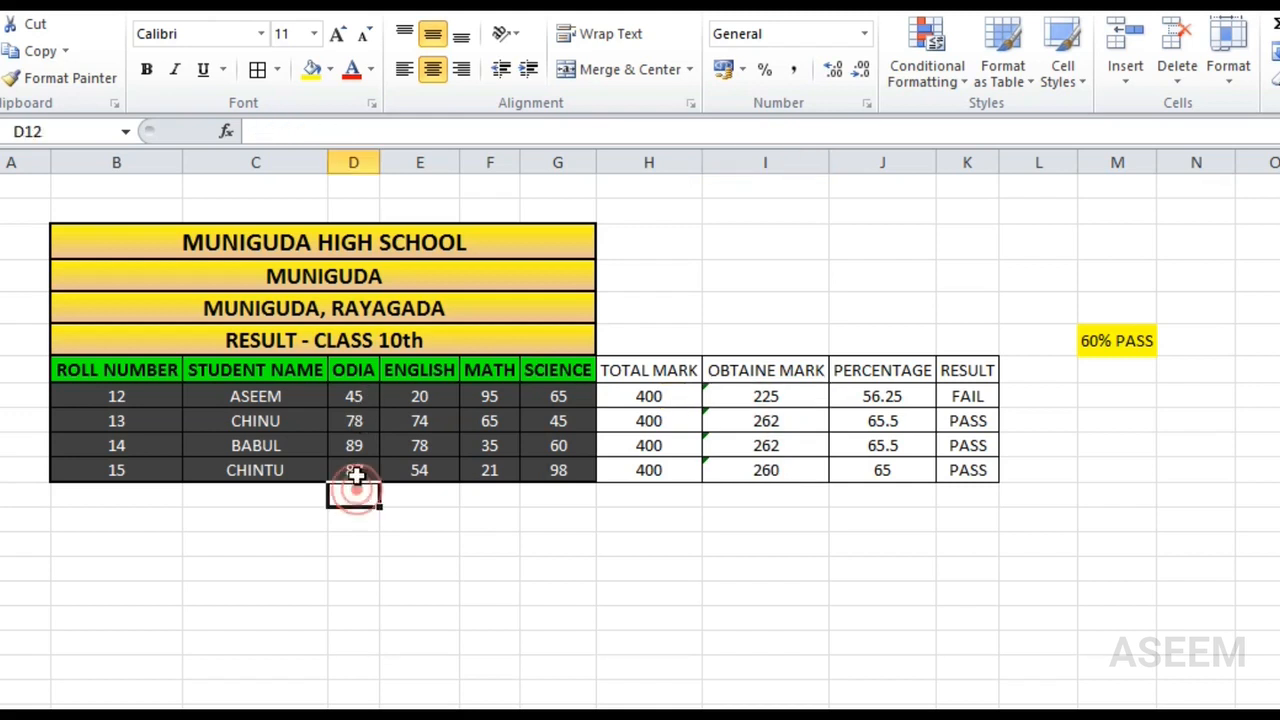
pyautogui.moveTo(353, 372); pyautogui.dragTo(350, 400)
pyautogui.click(374, 545)
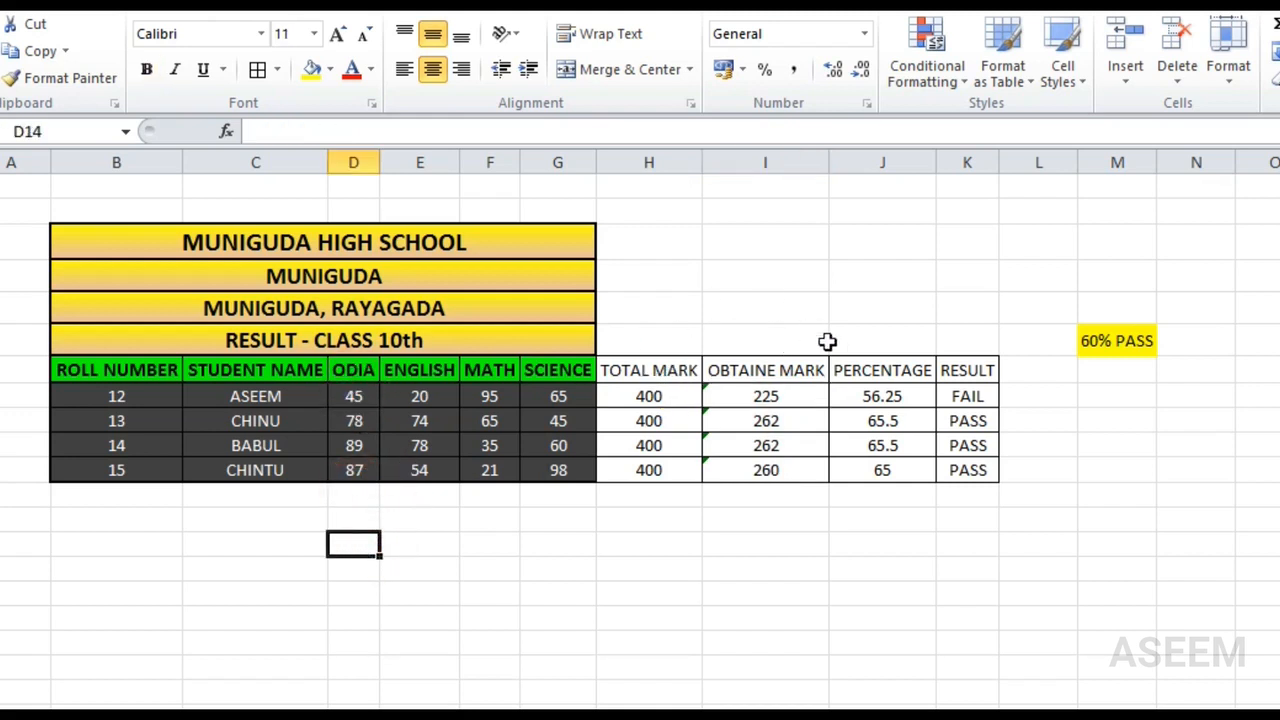
# Apply All Borders to the whole result sheet, B3 through K11, including the blank cells beside the school headings.
pyautogui.moveTo(60, 234); pyautogui.dragTo(960, 471)
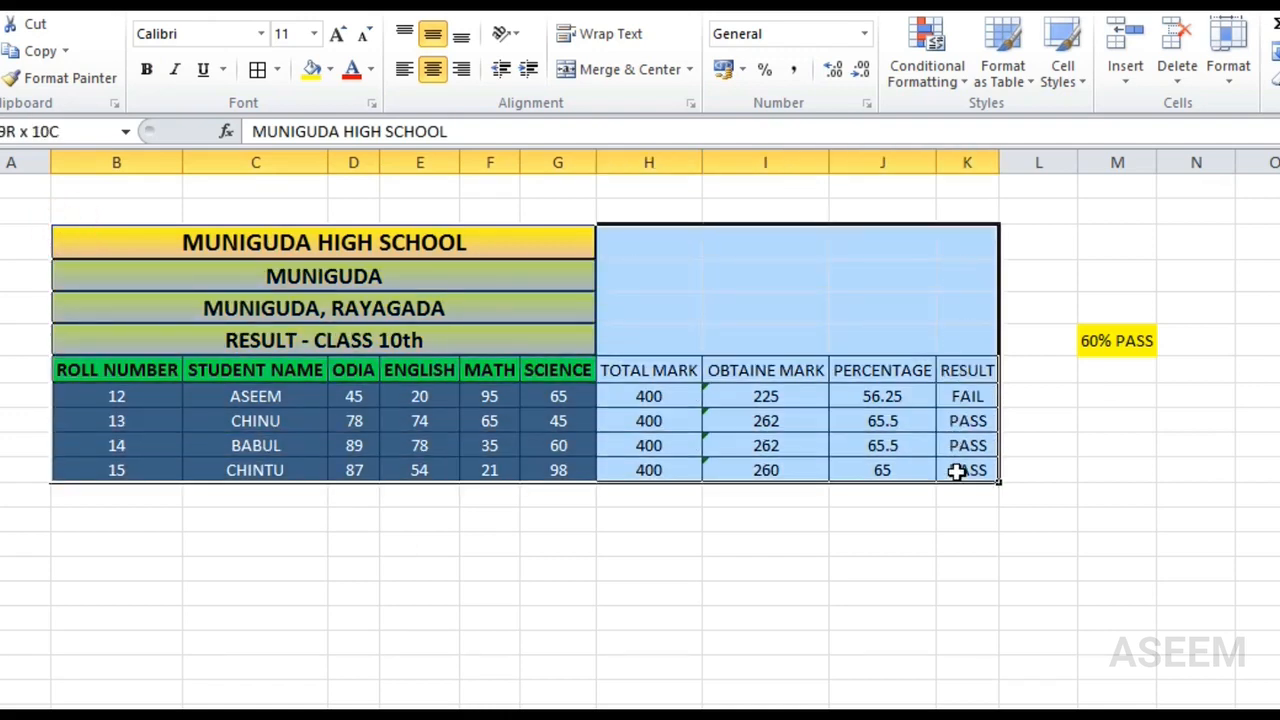
pyautogui.click(277, 70)
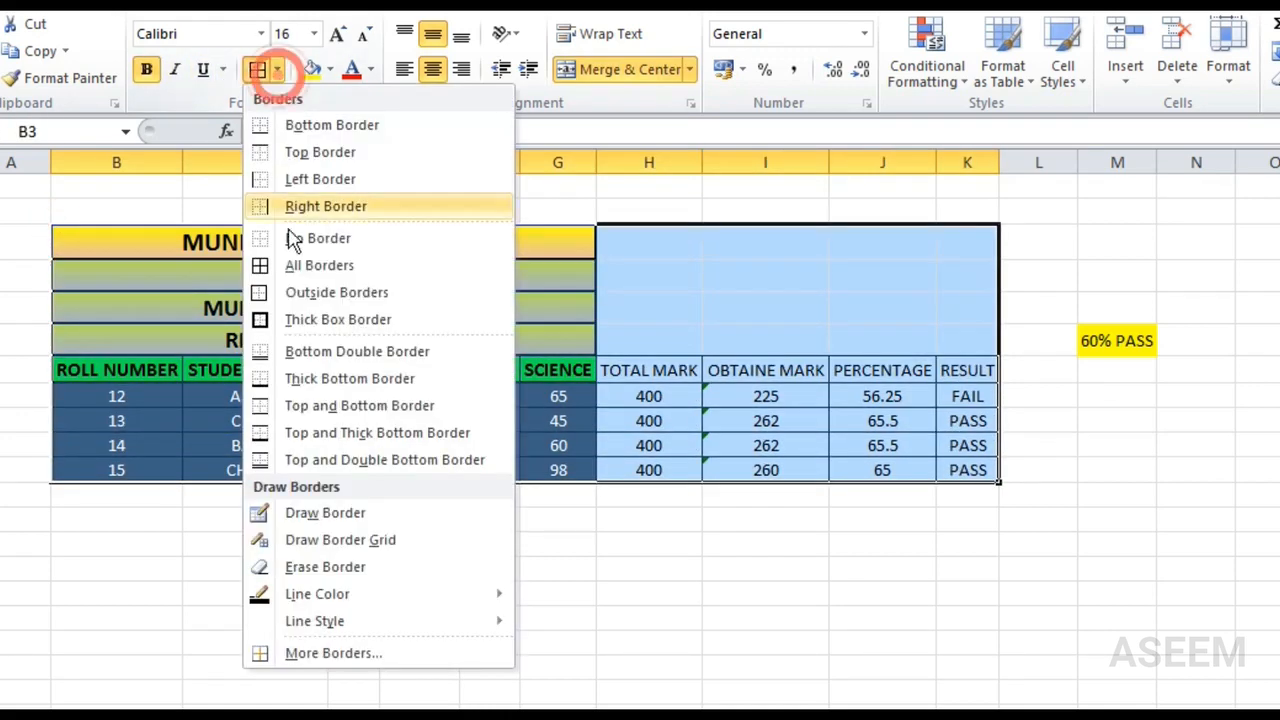
pyautogui.click(307, 266)
pyautogui.click(923, 543)
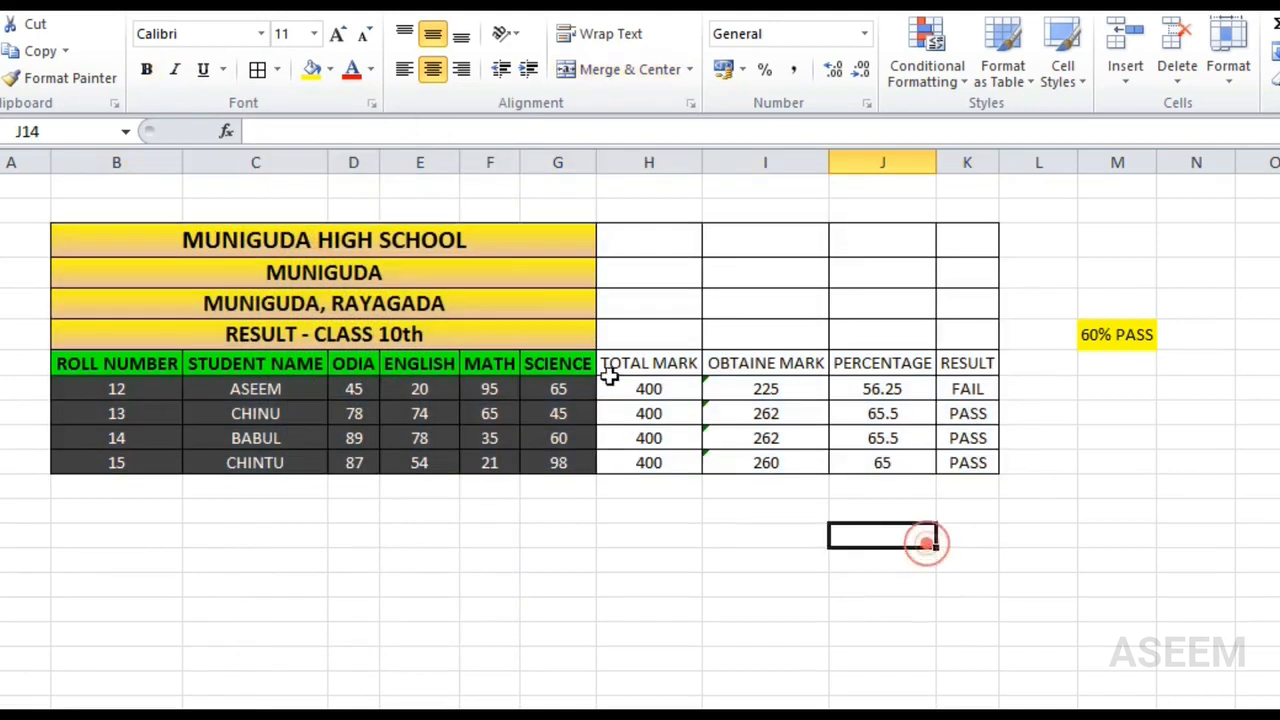
# Merge and center the MUNIGUDA HIGH SCHOOL and MUNIGUDA headings in rows 3 and 4 across columns B to K.
pyautogui.moveTo(537, 246); pyautogui.dragTo(960, 240)
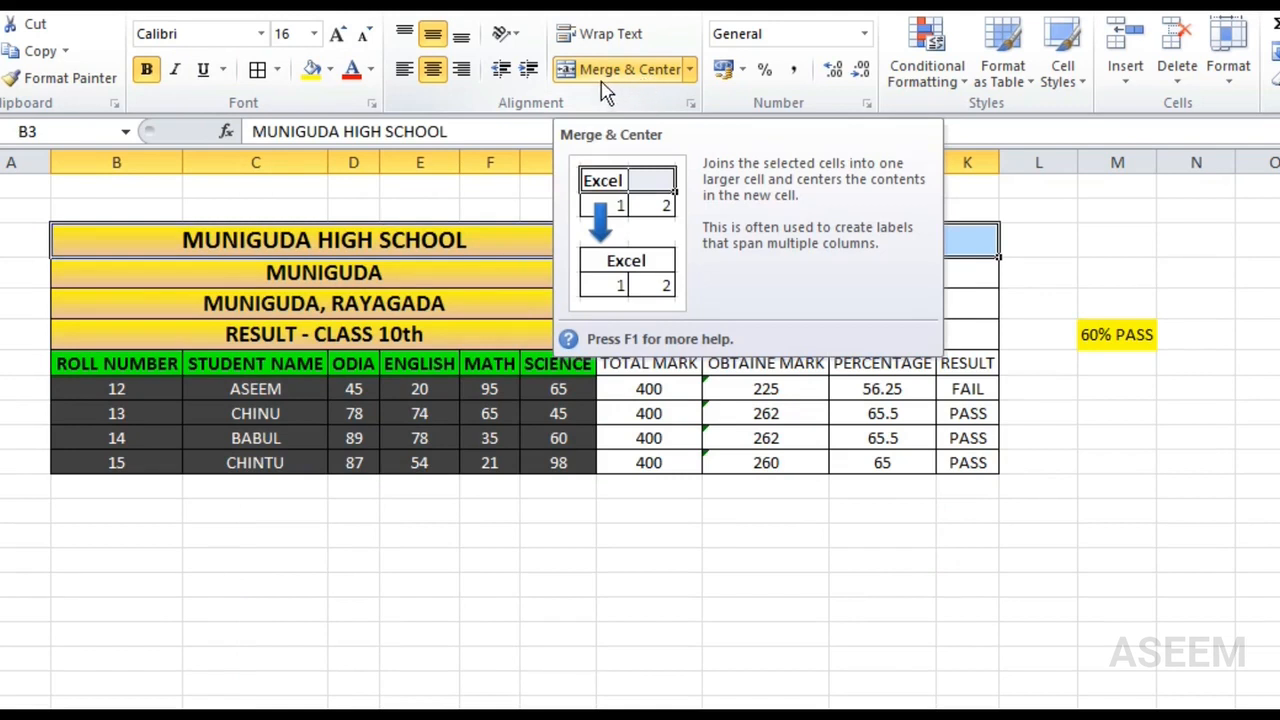
pyautogui.click(636, 72)
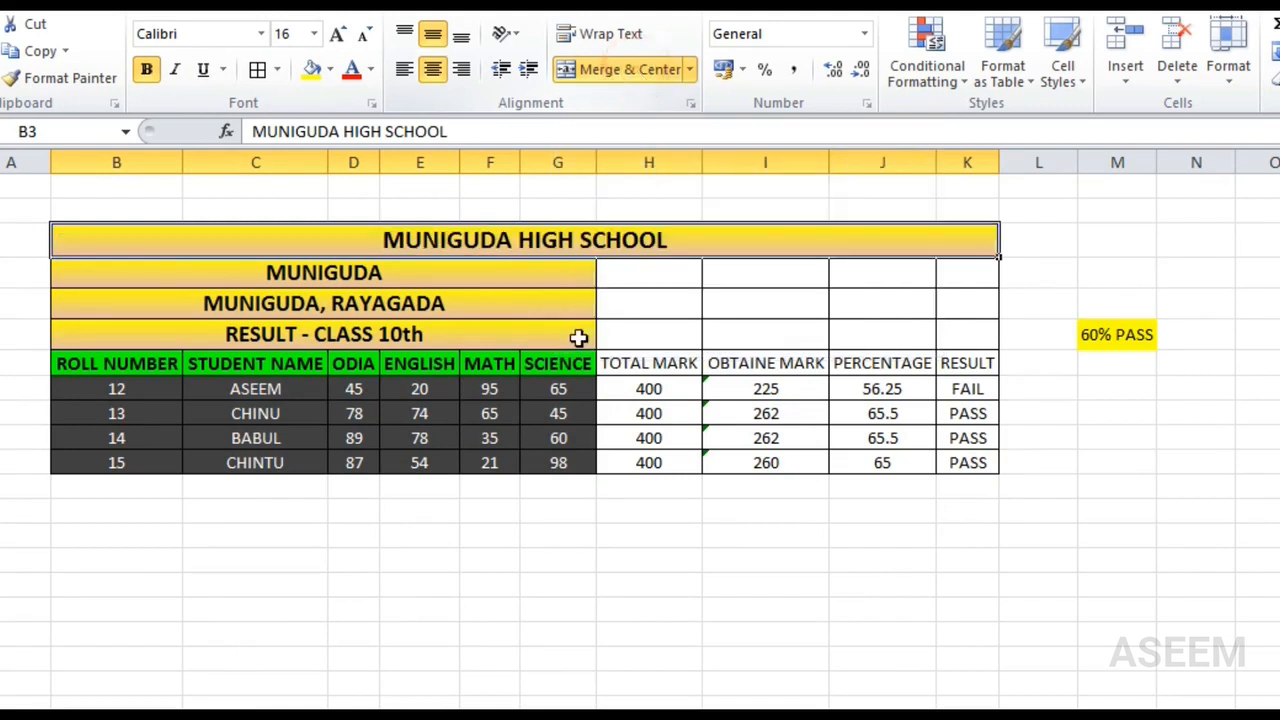
pyautogui.moveTo(529, 280); pyautogui.dragTo(960, 266)
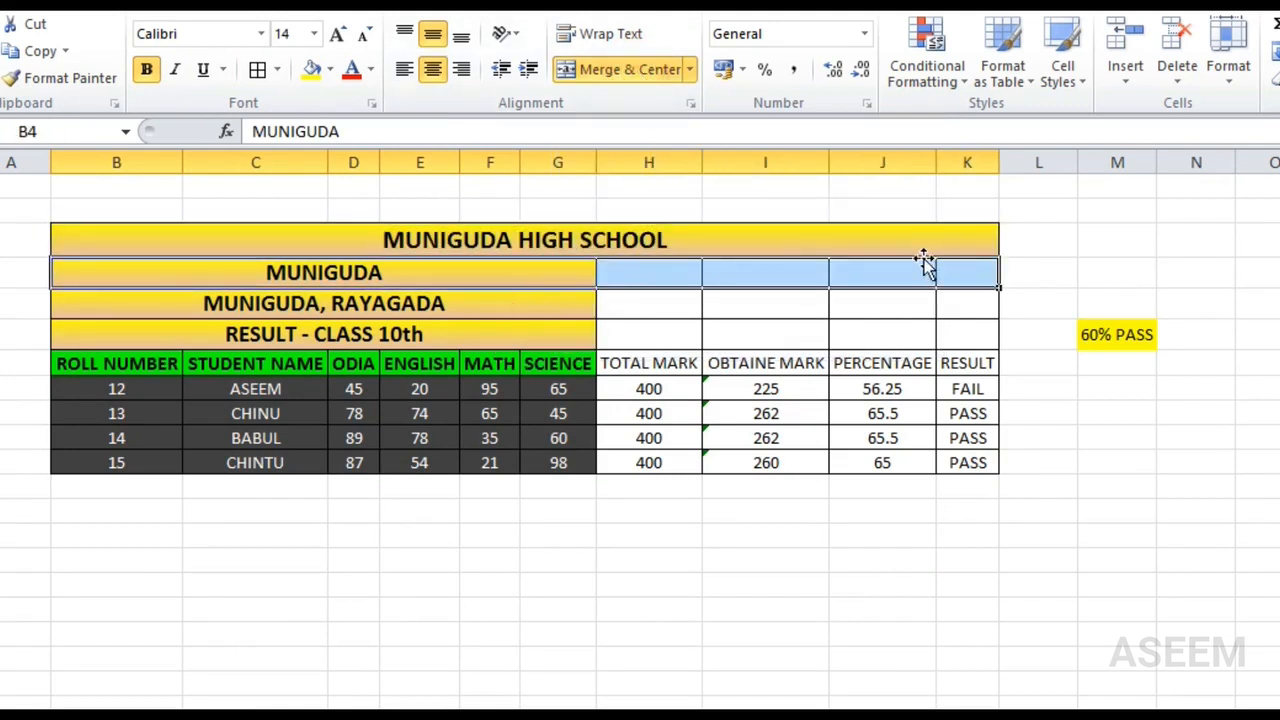
pyautogui.moveTo(558, 274); pyautogui.dragTo(975, 262)
pyautogui.click(610, 71)
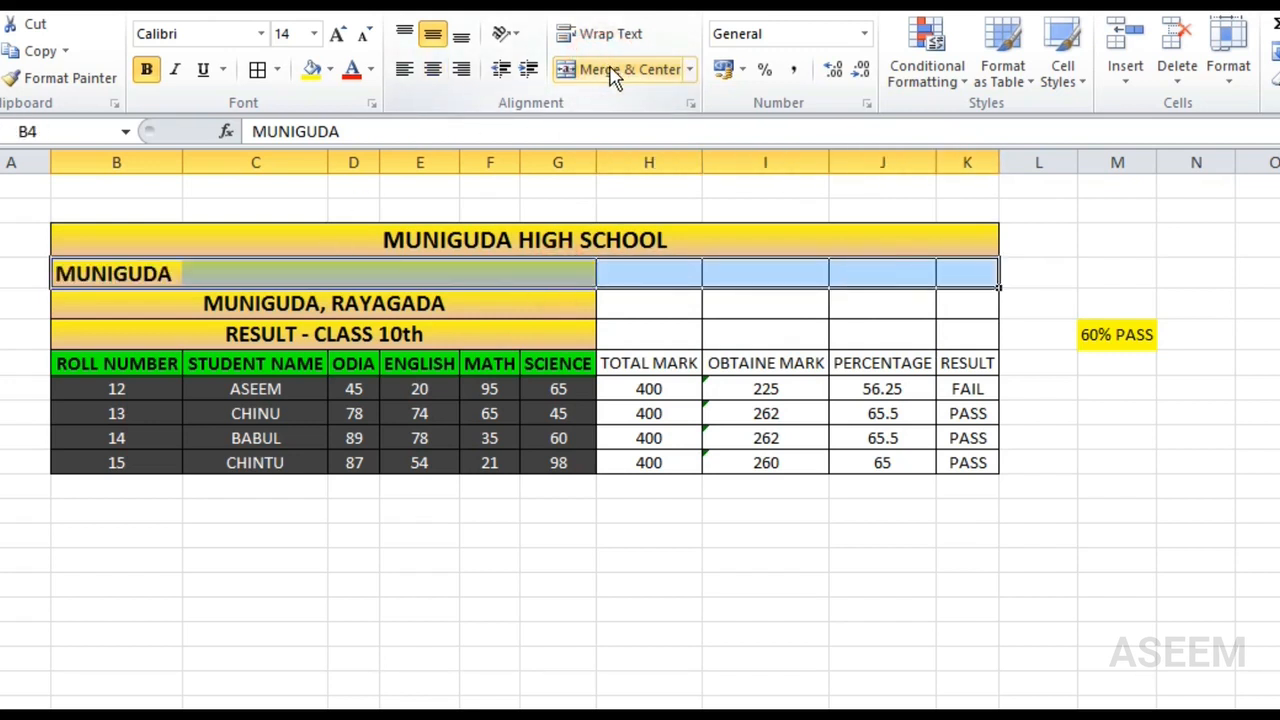
pyautogui.click(613, 72)
# Merge and center the MUNIGUDA, RAYAGADA and RESULT - CLASS 10th headings in rows 5 and 6 across columns B to K.
pyautogui.moveTo(480, 300); pyautogui.dragTo(966, 303)
pyautogui.click(600, 71)
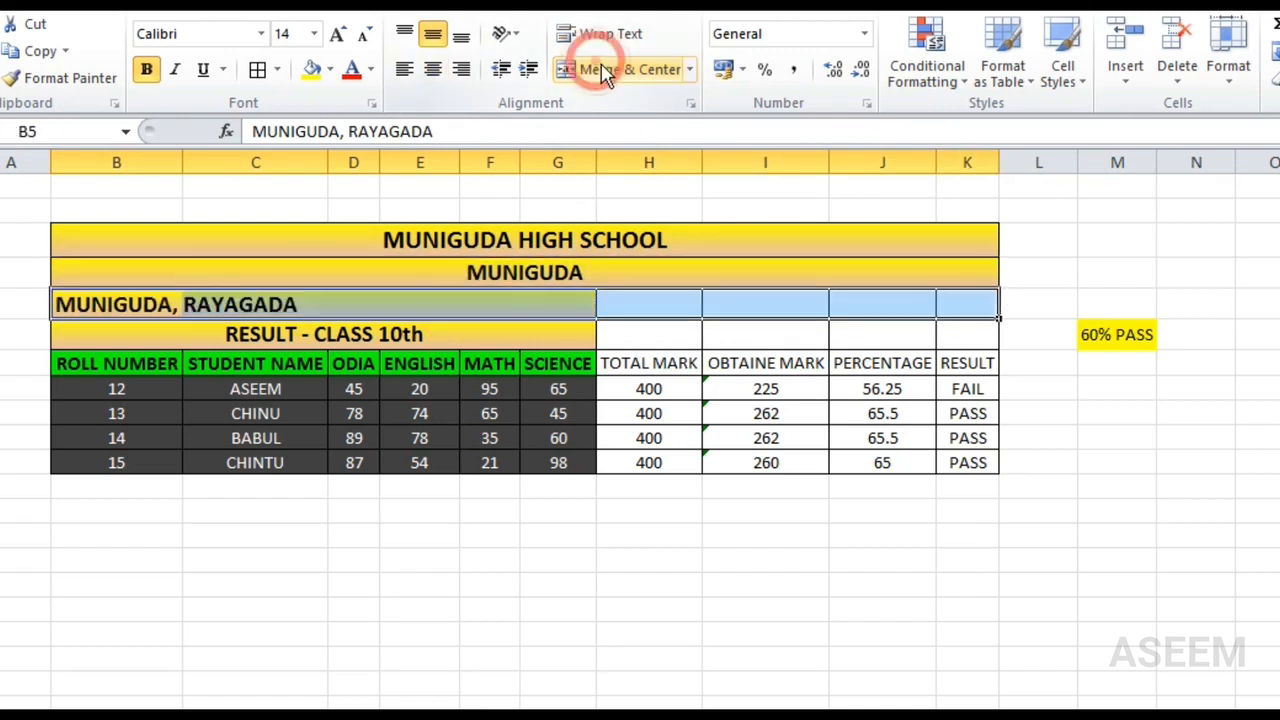
pyautogui.click(603, 74)
pyautogui.moveTo(440, 335); pyautogui.dragTo(955, 336)
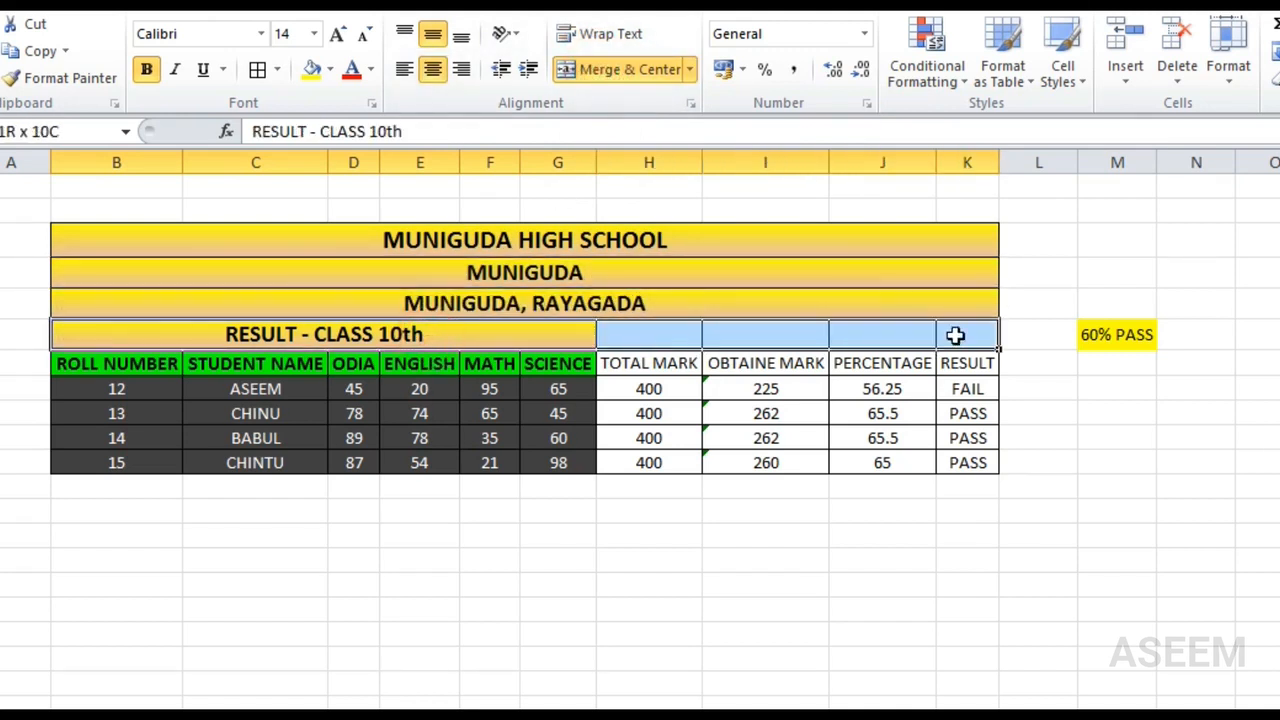
pyautogui.click(600, 71)
pyautogui.click(600, 71)
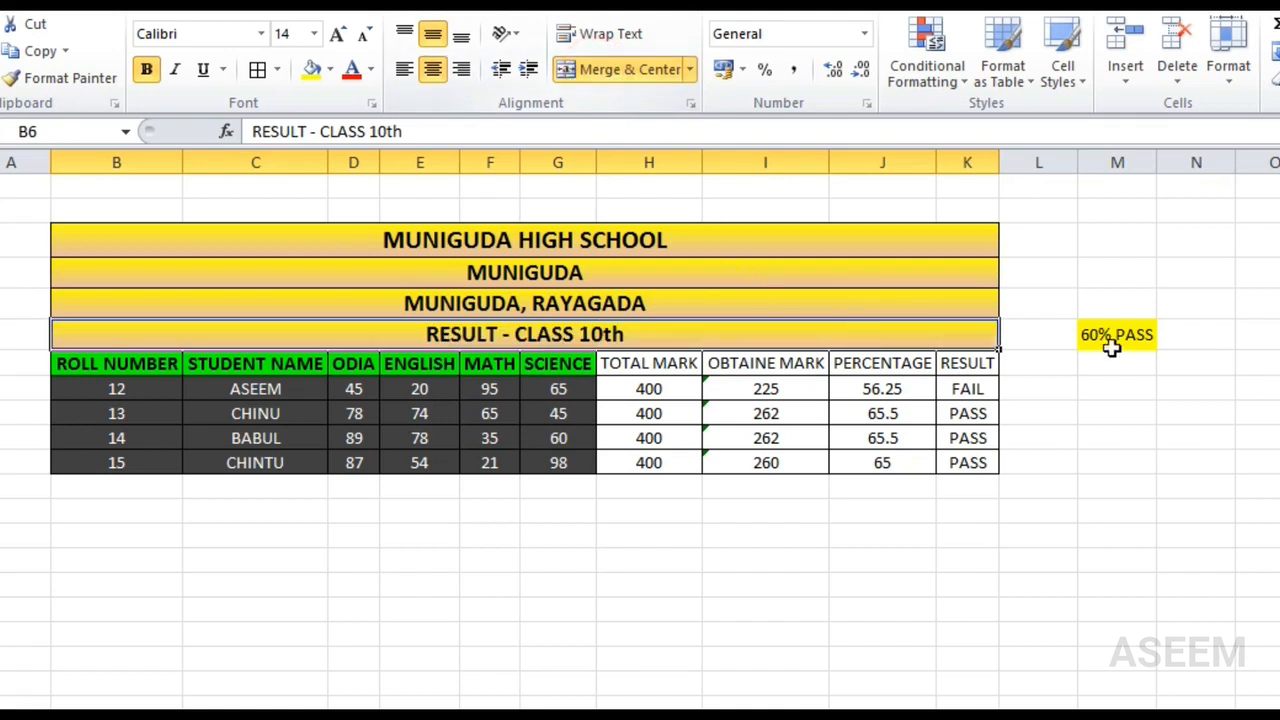
pyautogui.click(1051, 392)
# Fill the total mark, obtained mark, percentage and result headers in H7:K7 with the recently used bright green.
pyautogui.moveTo(651, 368); pyautogui.dragTo(960, 362)
pyautogui.click(329, 70)
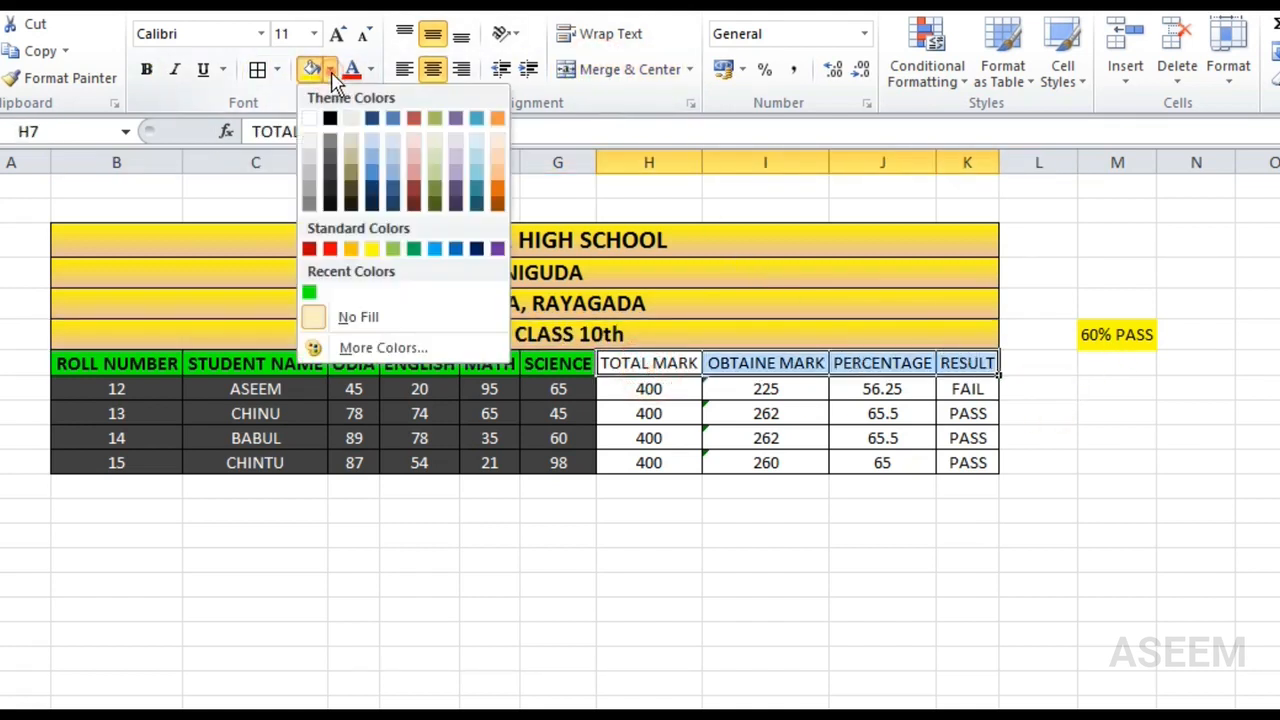
pyautogui.click(309, 293)
# Fill the total, obtained mark and percentage cells H8:J11 with the same dark grey as the subject marks.
pyautogui.moveTo(648, 392); pyautogui.dragTo(921, 466)
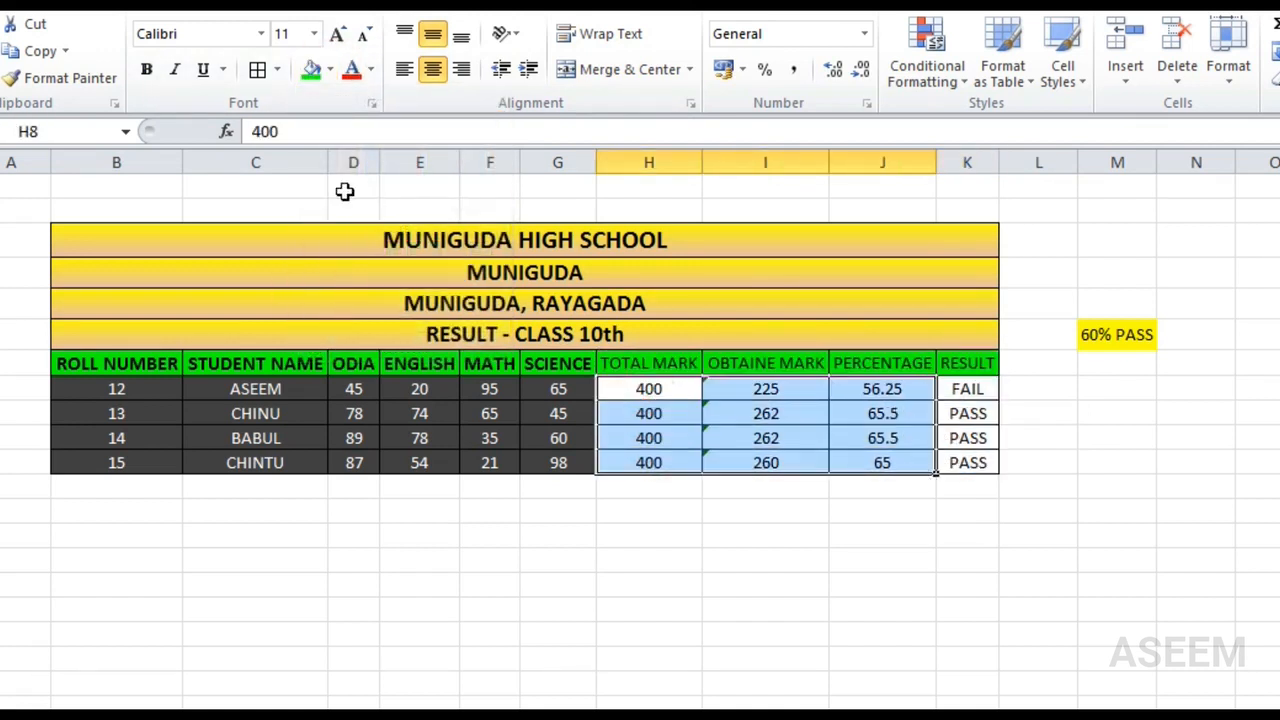
pyautogui.click(330, 71)
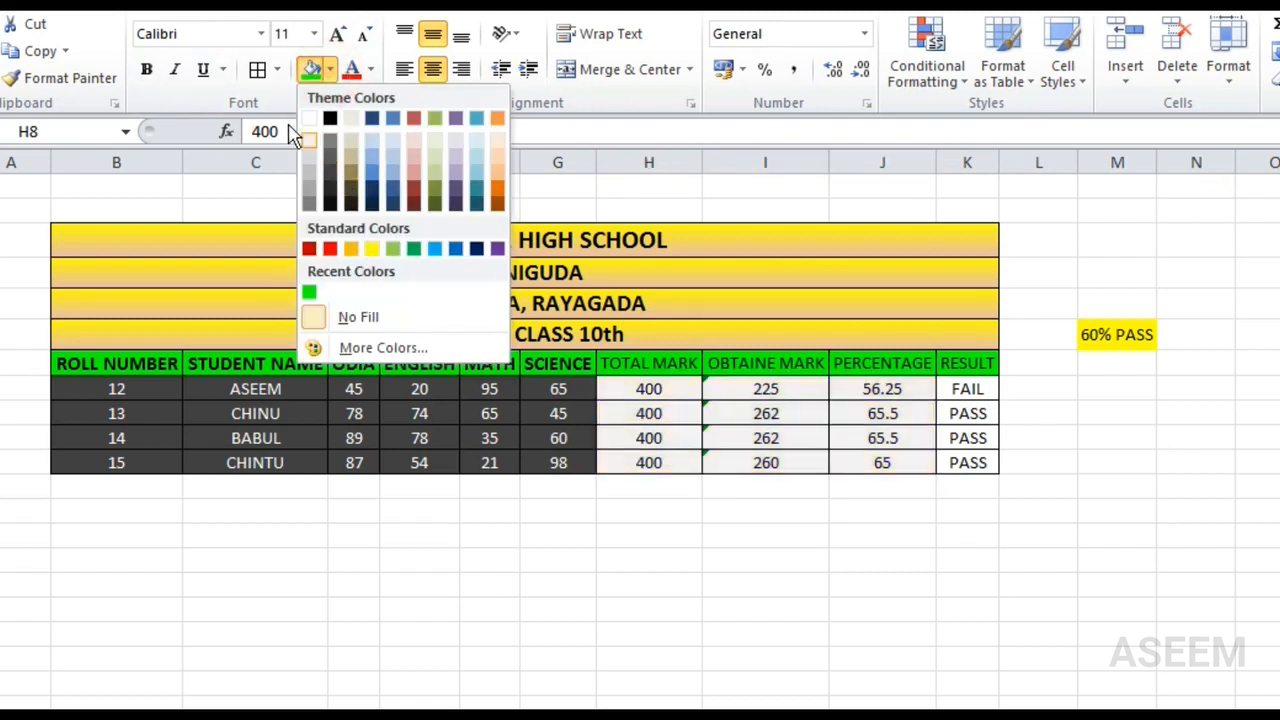
pyautogui.click(330, 177)
pyautogui.click(660, 397)
# Set the font color of the total, obtained mark and percentage values in H8:J11 to white.
pyautogui.moveTo(663, 397); pyautogui.dragTo(895, 462)
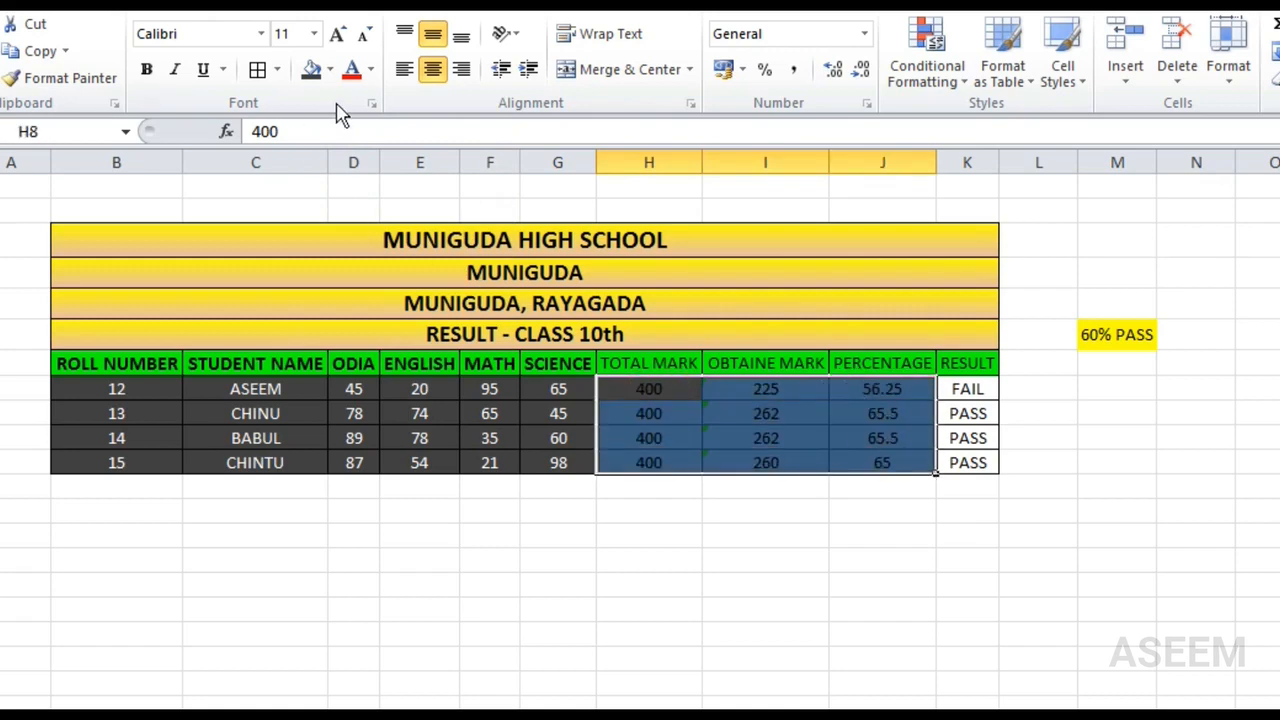
pyautogui.click(371, 70)
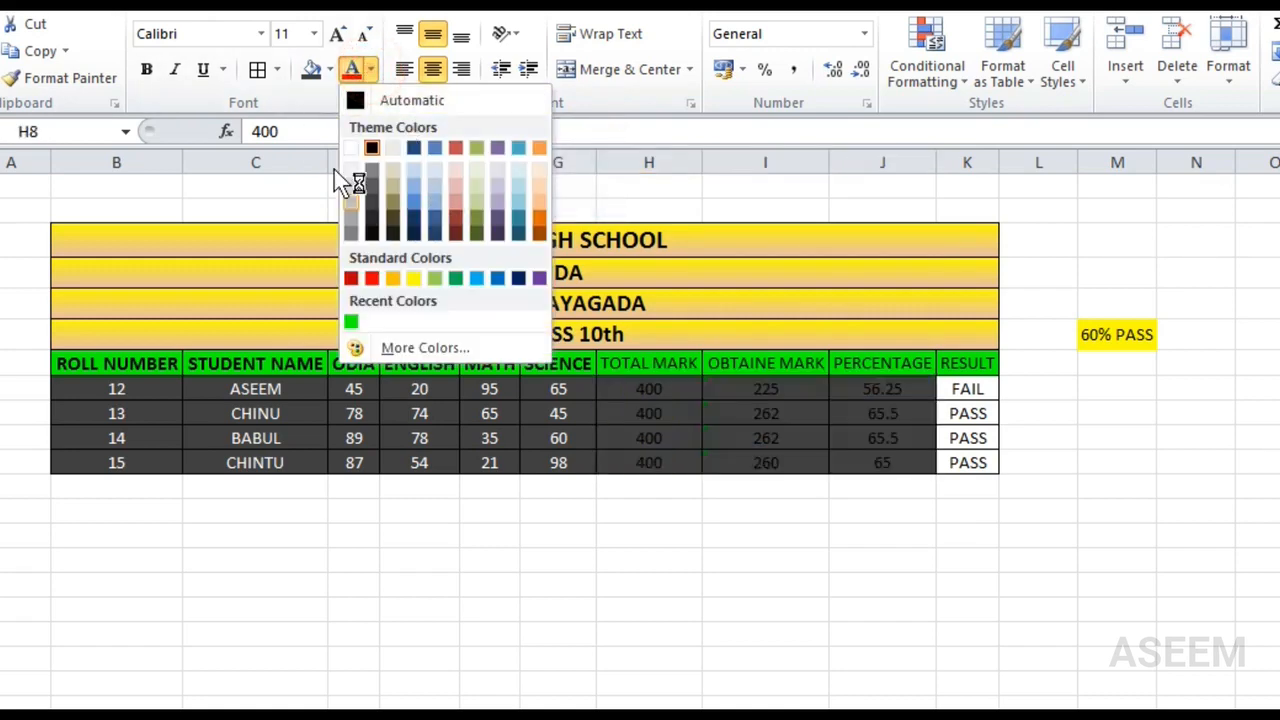
pyautogui.click(352, 149)
pyautogui.click(699, 514)
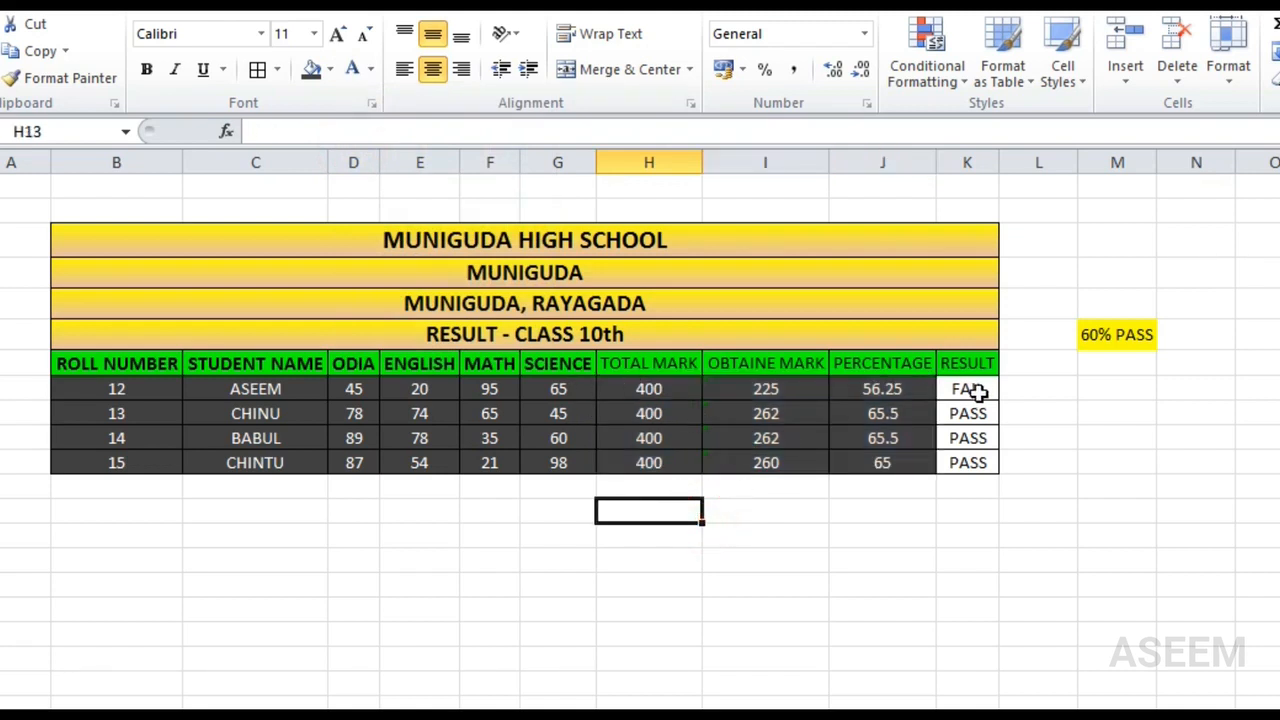
# Fill the PASS and FAIL result cells K8:K11 with standard red.
pyautogui.moveTo(963, 391); pyautogui.dragTo(980, 462)
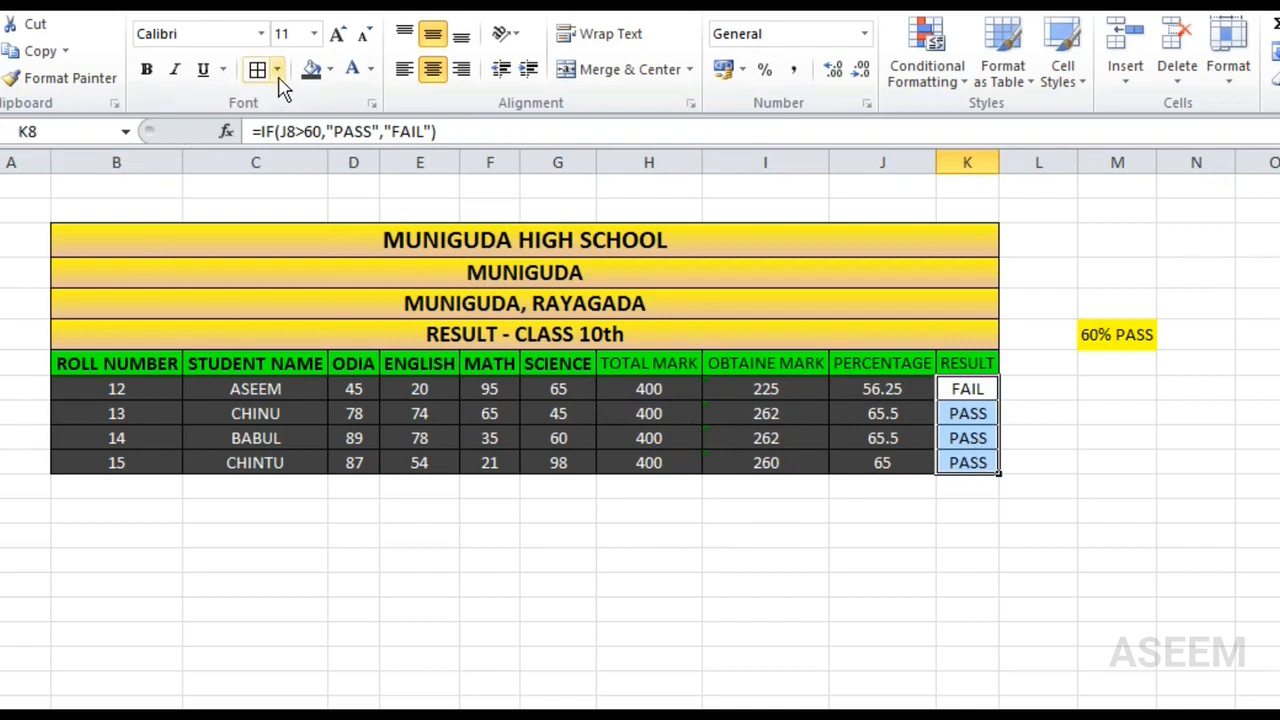
pyautogui.click(330, 69)
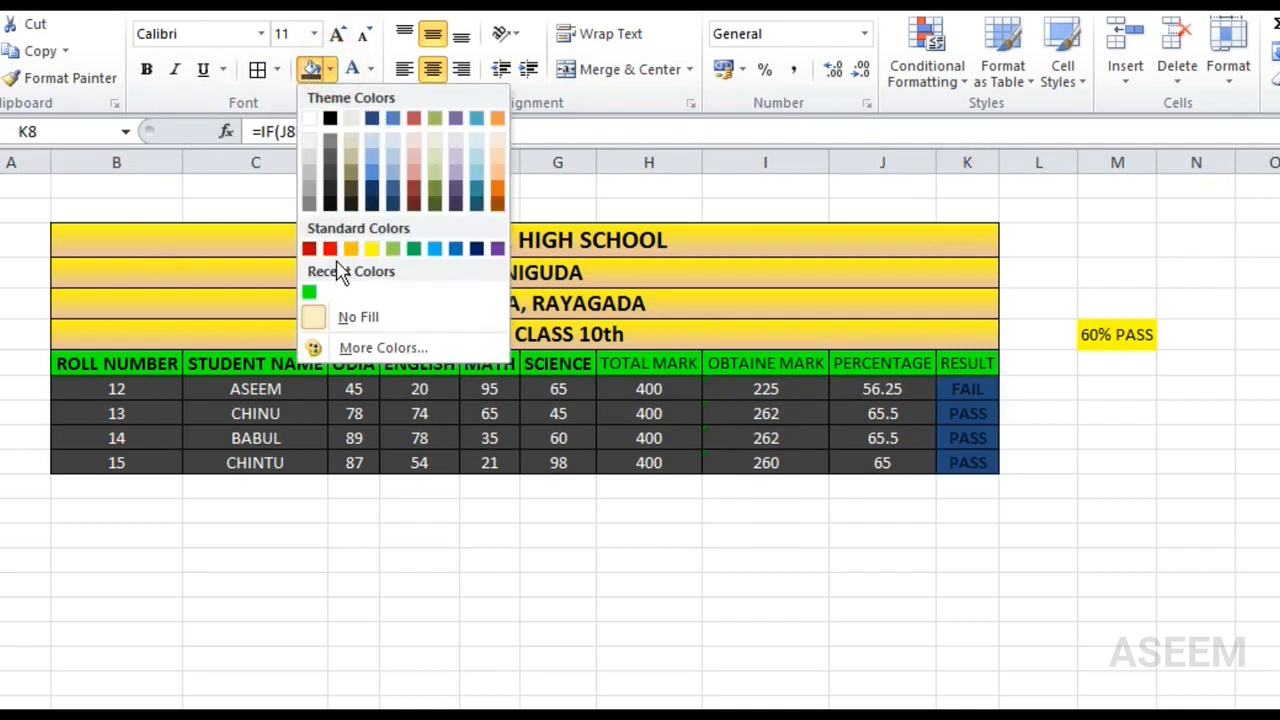
pyautogui.click(330, 248)
pyautogui.click(1196, 535)
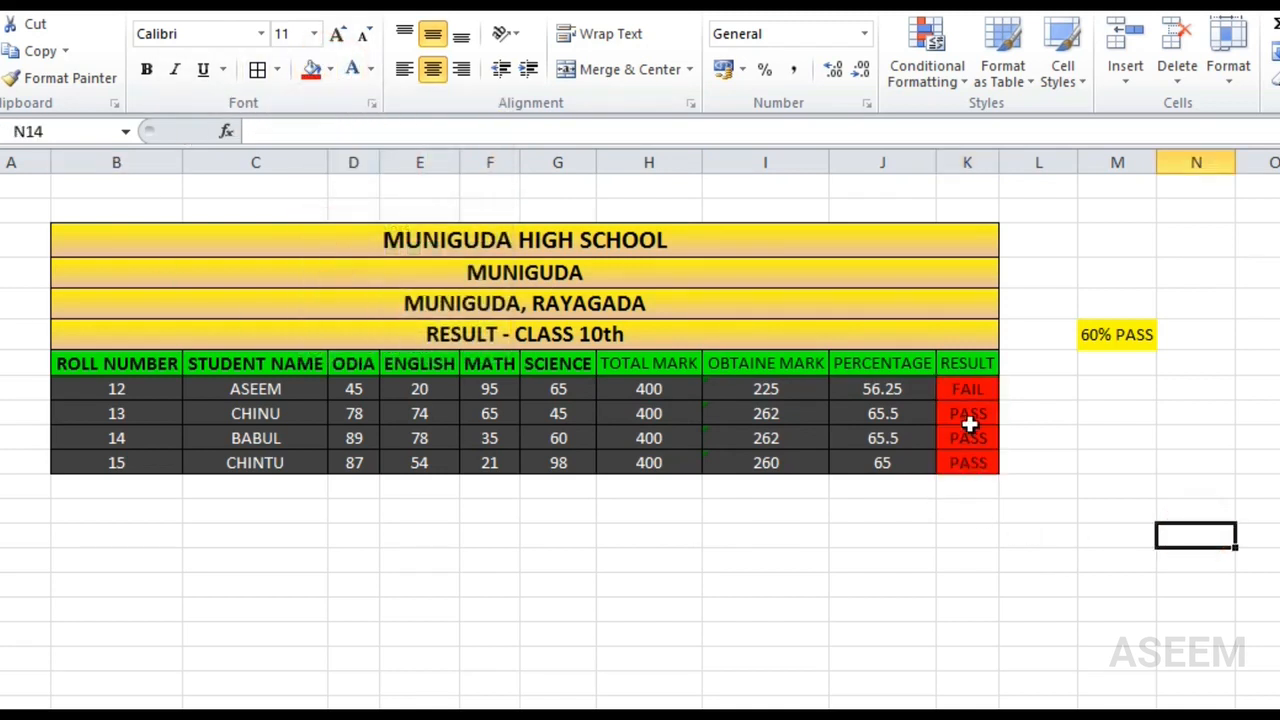
# Fill the three PASS cells K9:K11 with bright green, keeping the FAIL cell in K8 red.
pyautogui.click(976, 391)
pyautogui.click(976, 438)
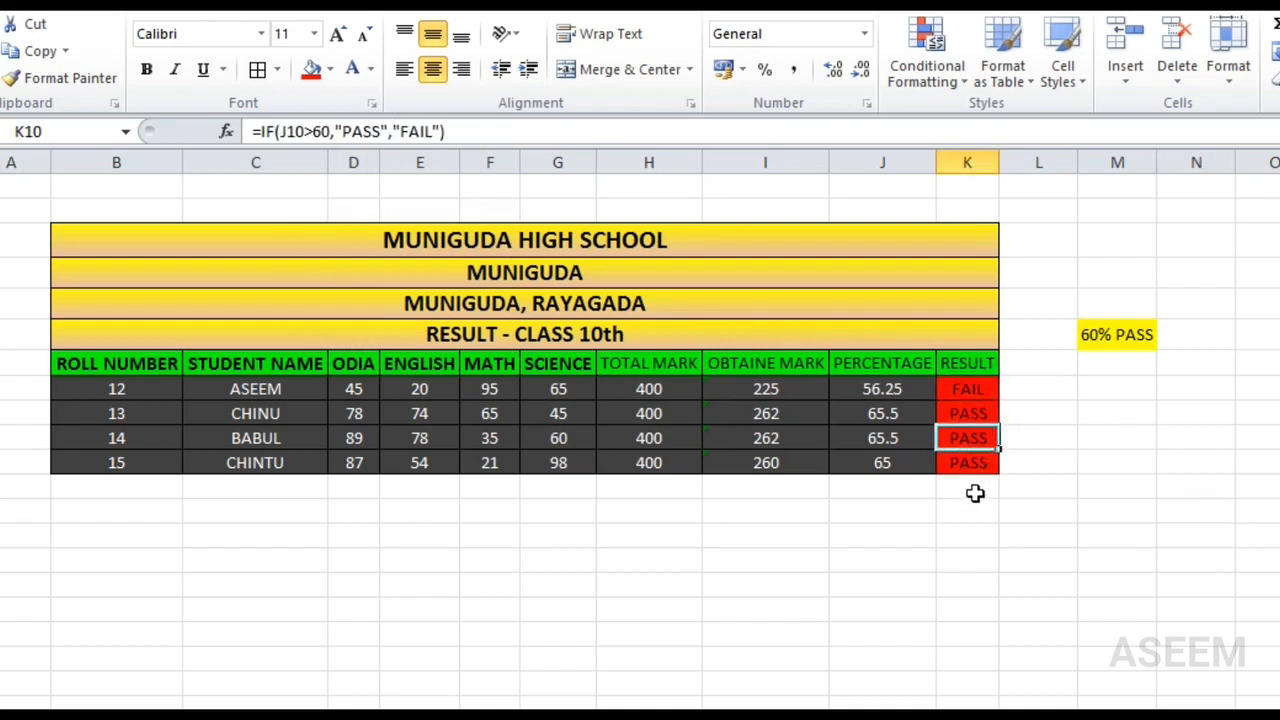
pyautogui.click(976, 485)
pyautogui.moveTo(982, 421); pyautogui.dragTo(986, 455)
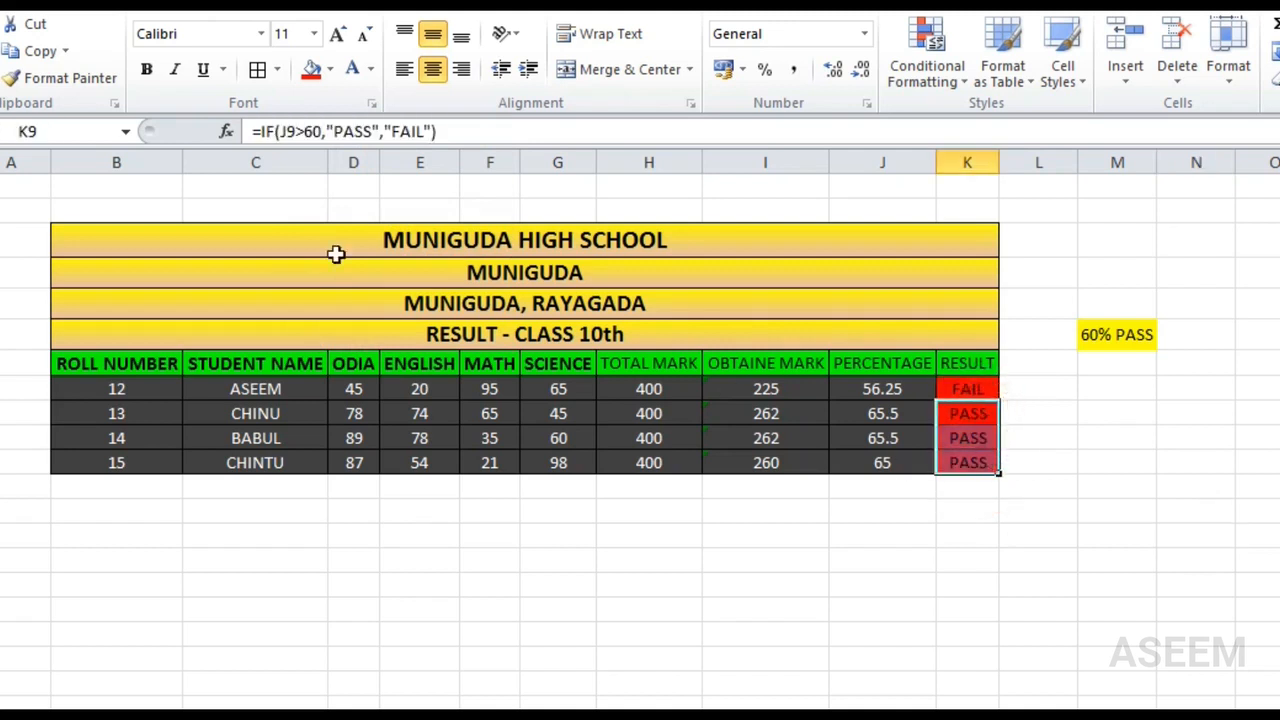
pyautogui.click(330, 69)
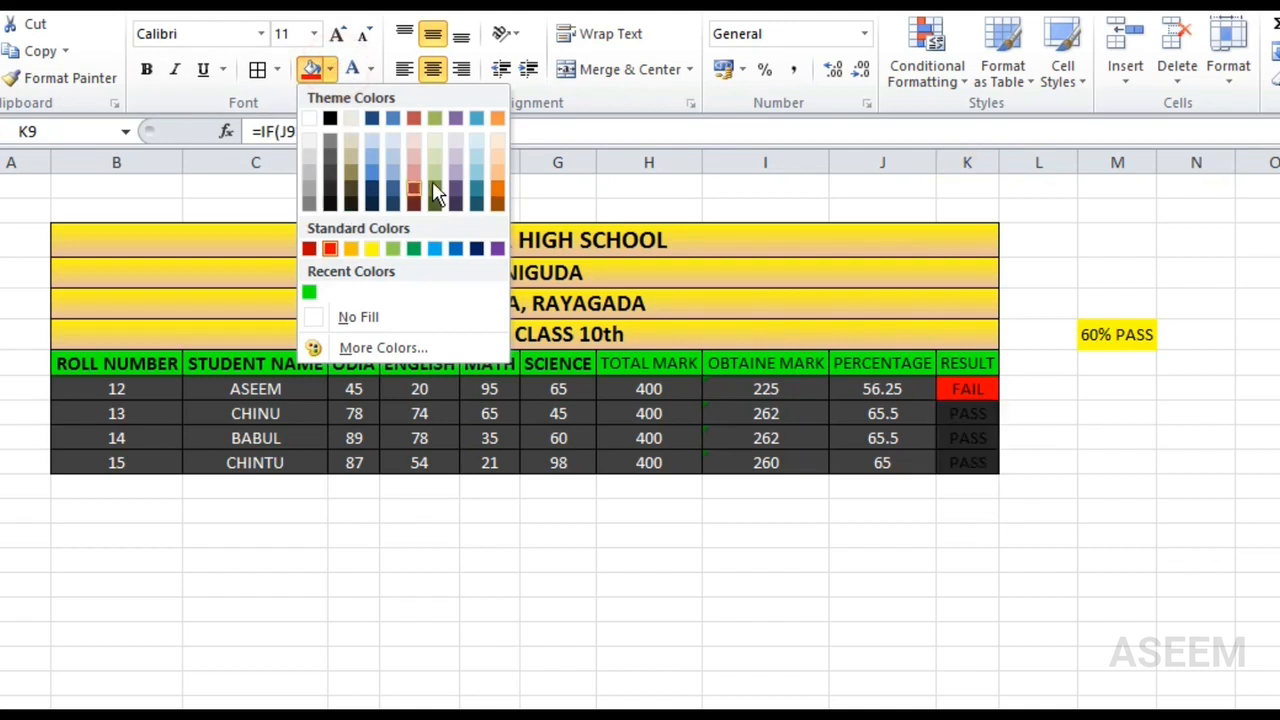
pyautogui.click(309, 293)
pyautogui.click(1182, 436)
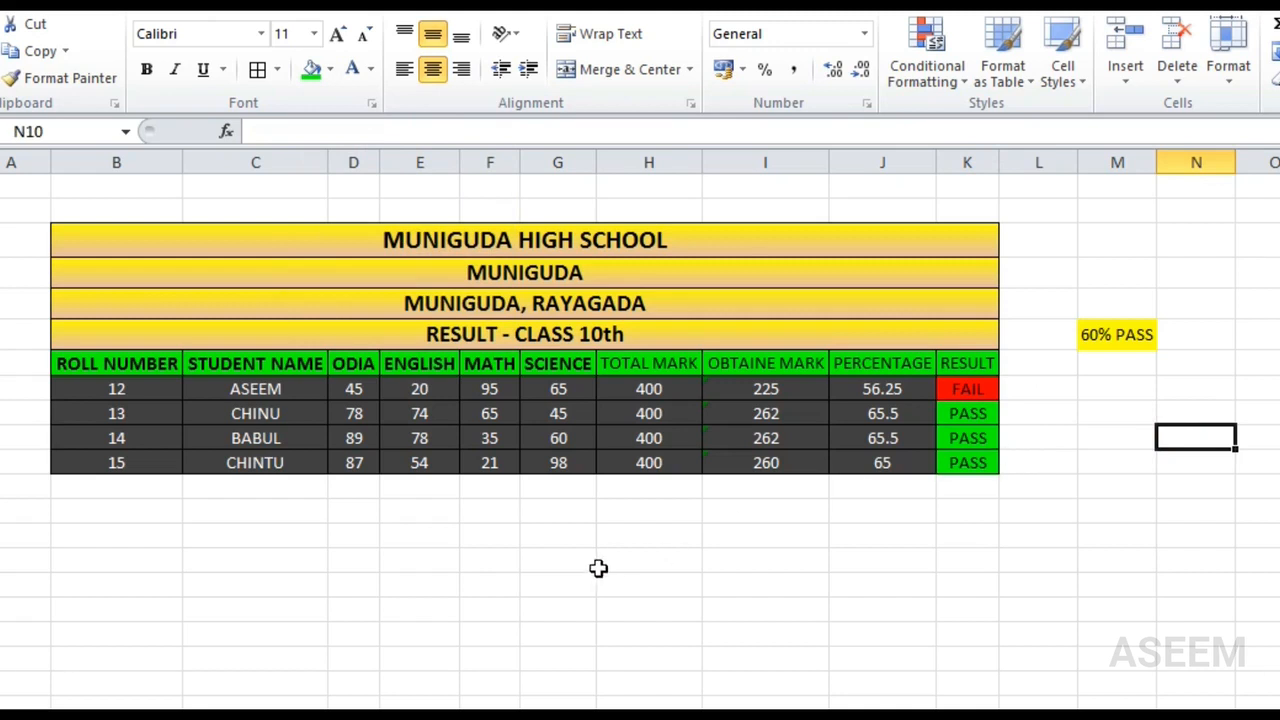
pyautogui.click(595, 569)
pyautogui.click(314, 565)
pyautogui.click(831, 510)
pyautogui.click(476, 606)
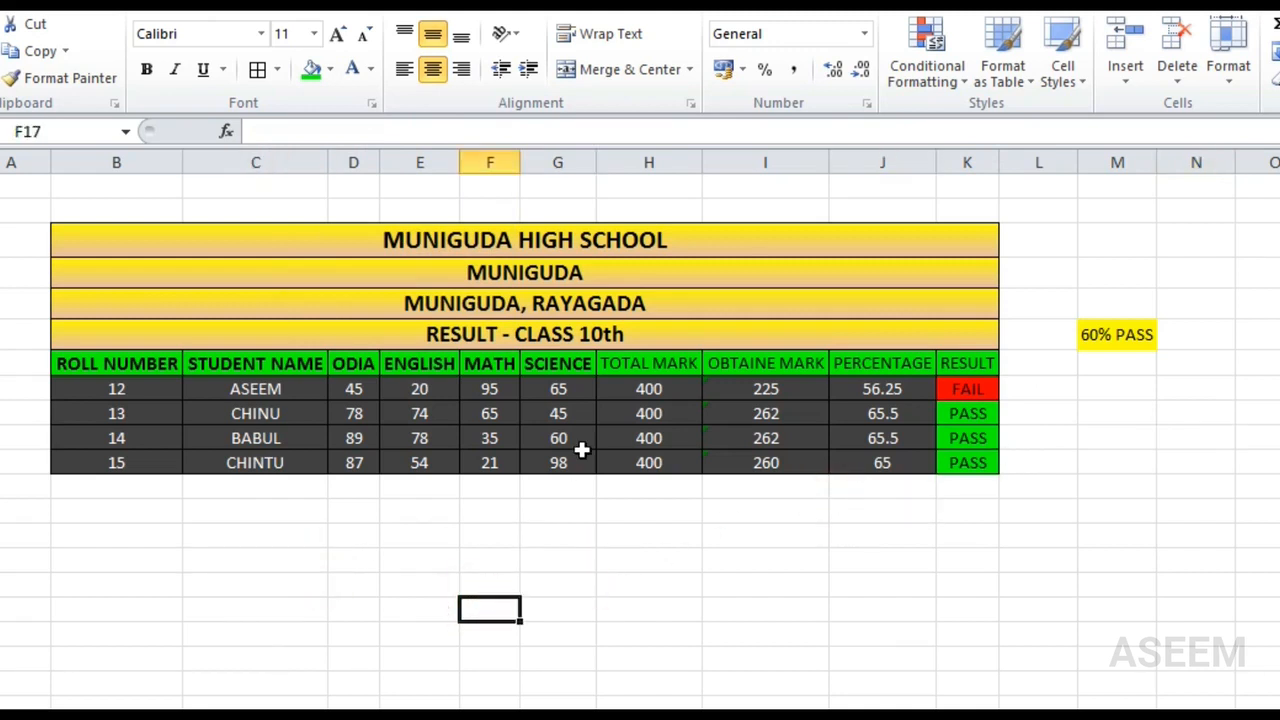
pyautogui.click(668, 566)
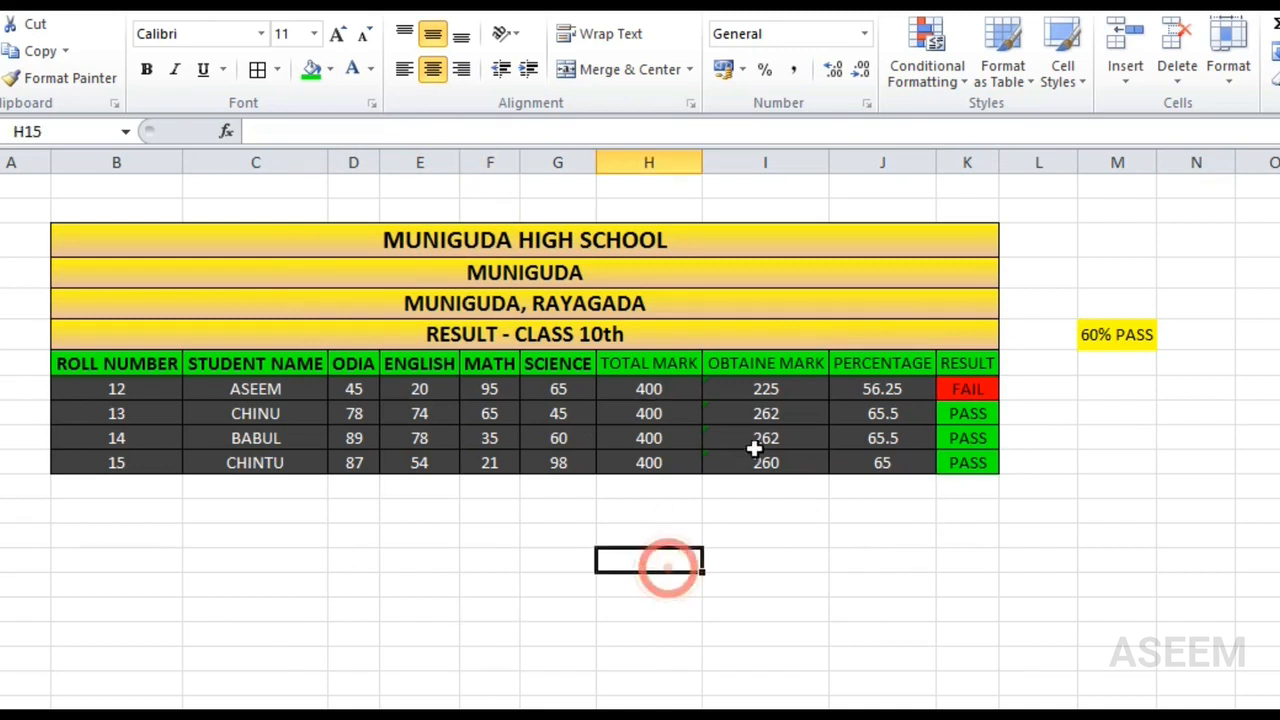
pyautogui.click(782, 409)
pyautogui.click(743, 586)
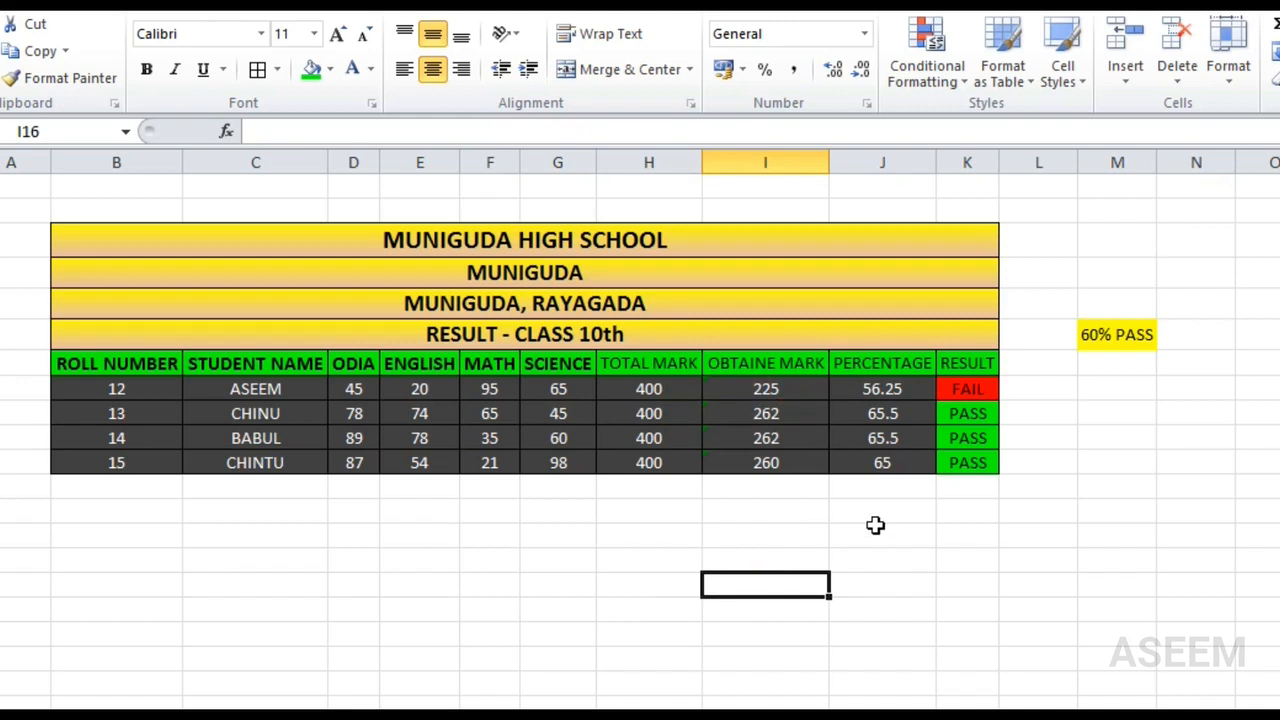
pyautogui.click(786, 429)
pyautogui.click(790, 410)
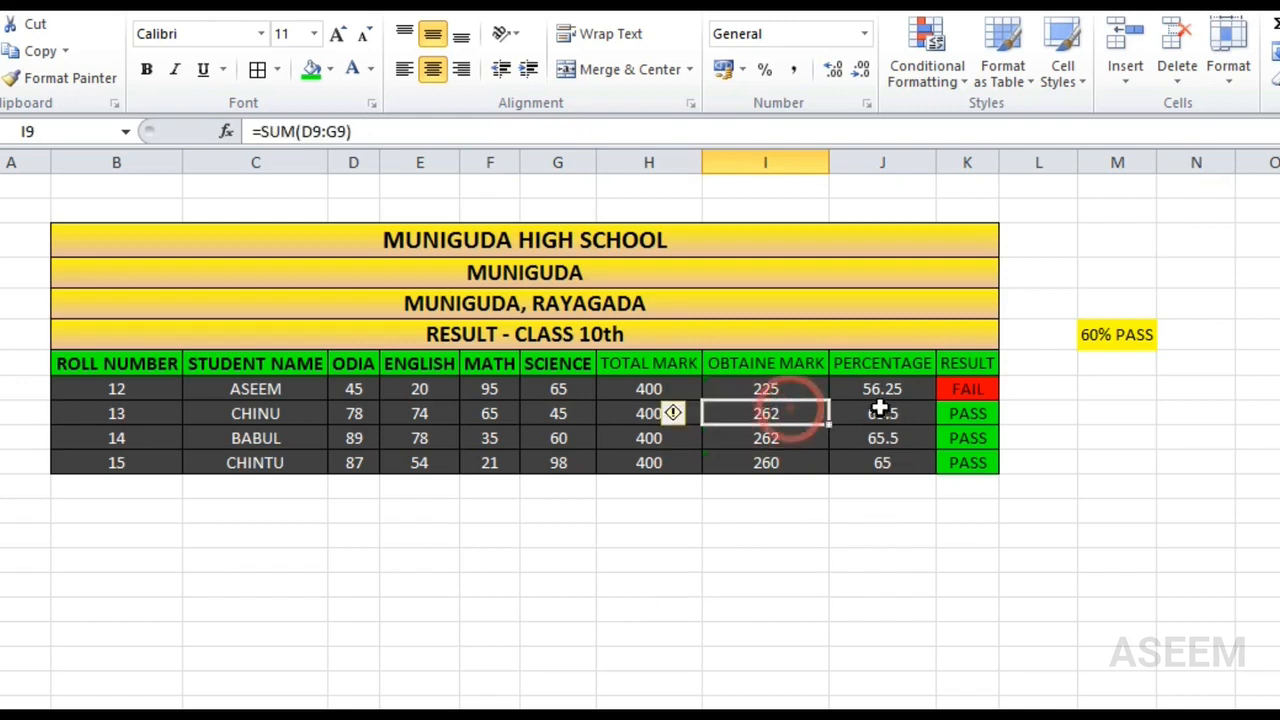
pyautogui.click(880, 413)
pyautogui.moveTo(88, 190); pyautogui.dragTo(1019, 552)
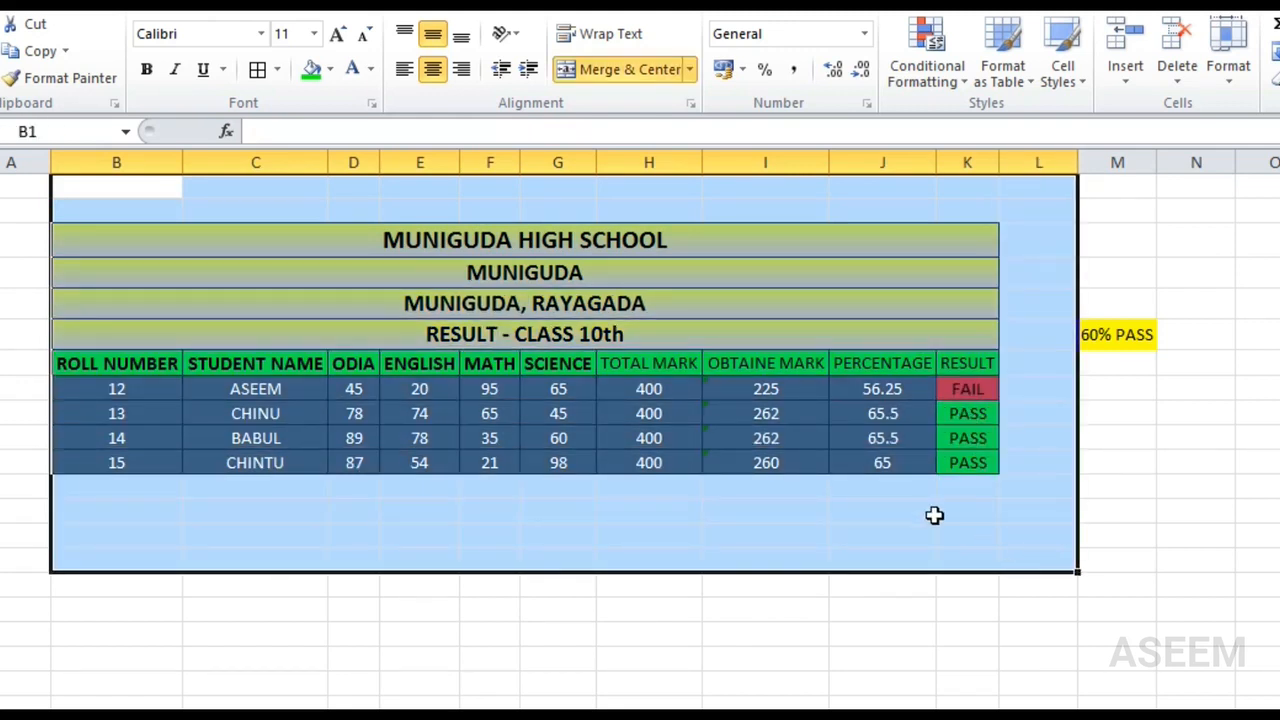
pyautogui.click(640, 292)
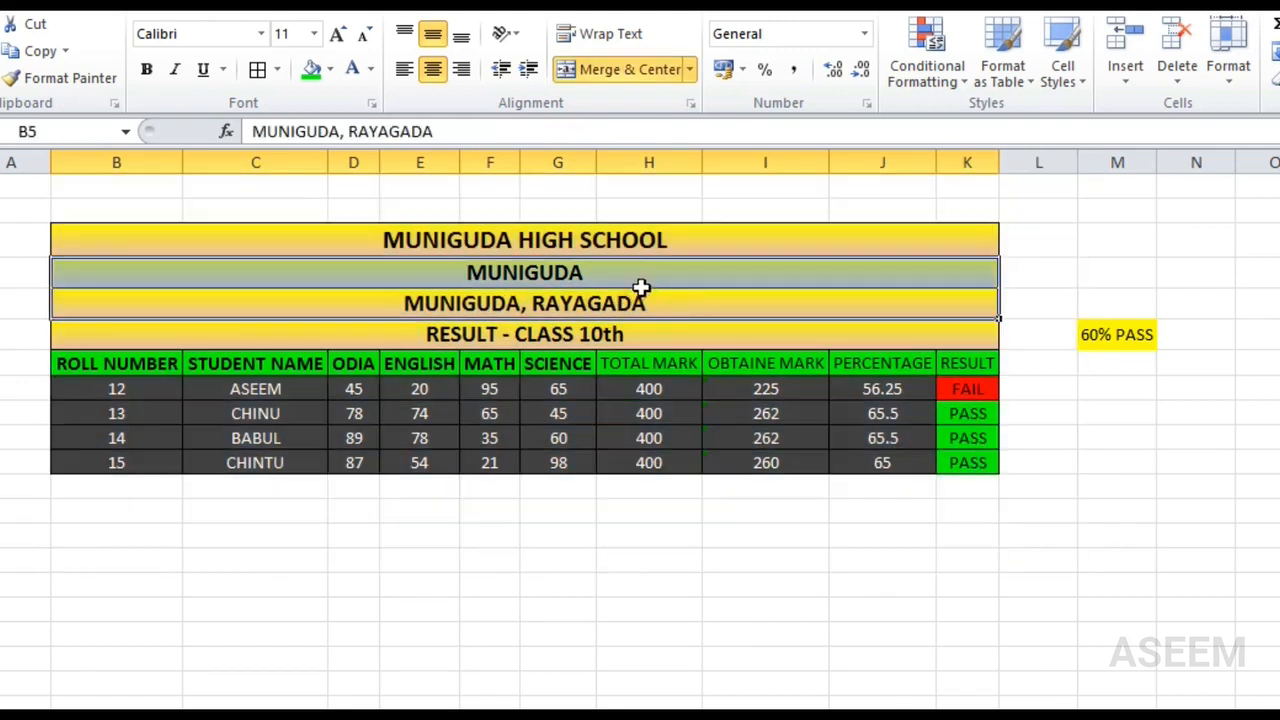
pyautogui.click(886, 363)
pyautogui.click(765, 440)
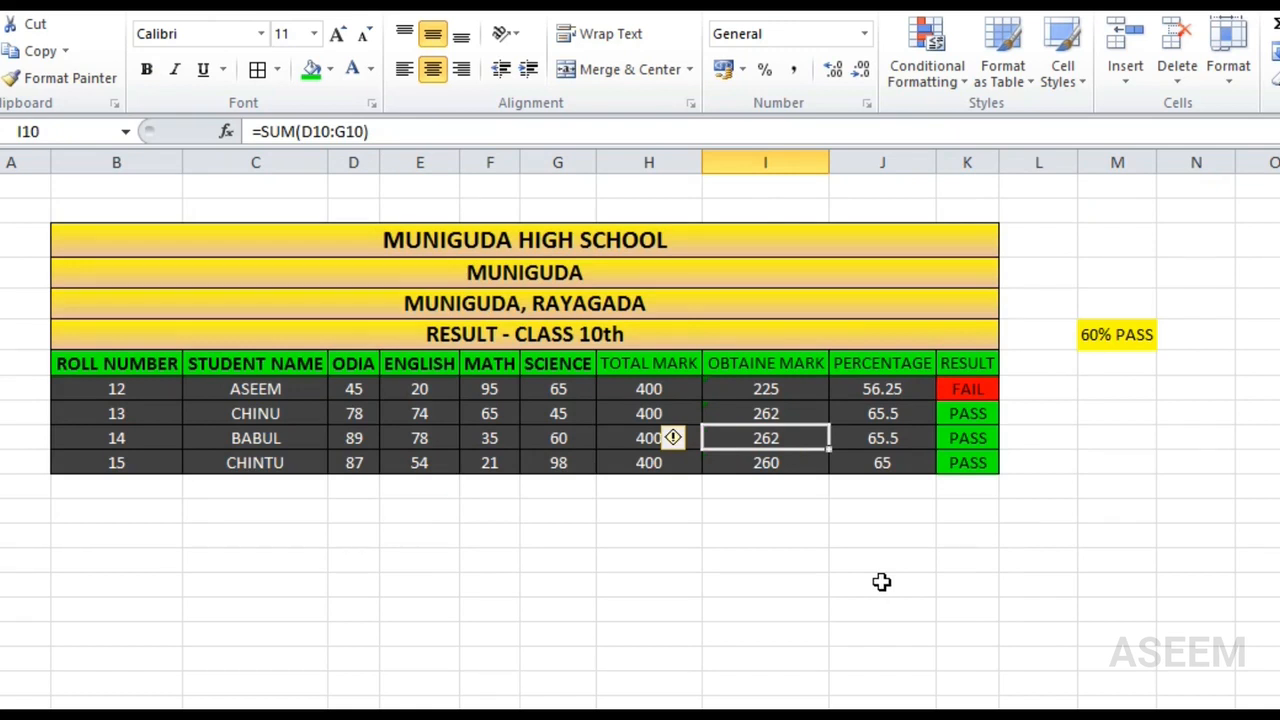
pyautogui.click(756, 558)
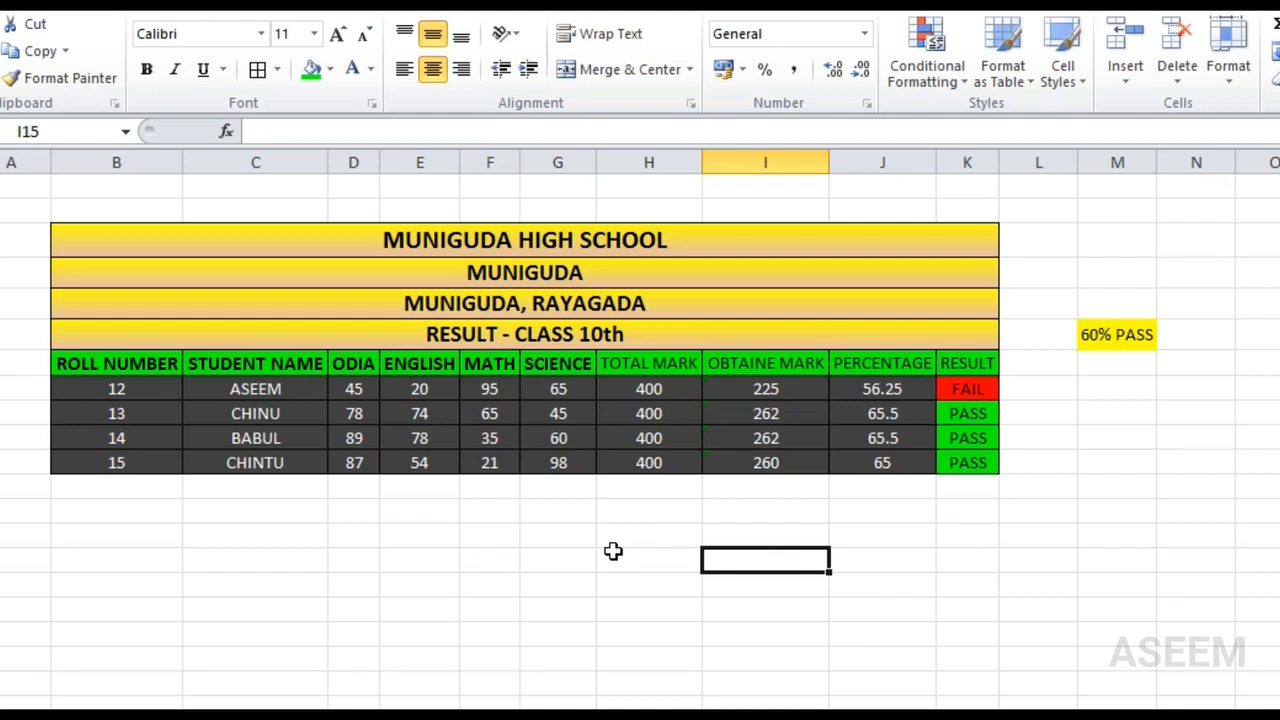
pyautogui.click(646, 607)
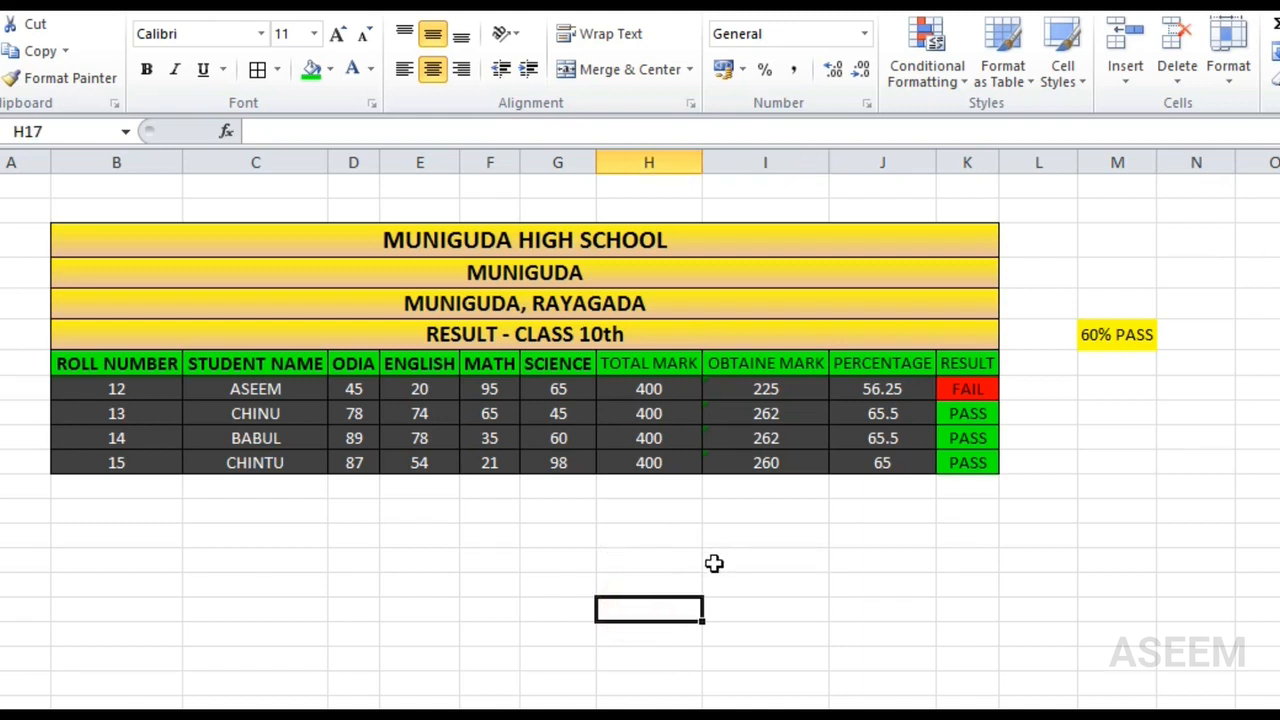